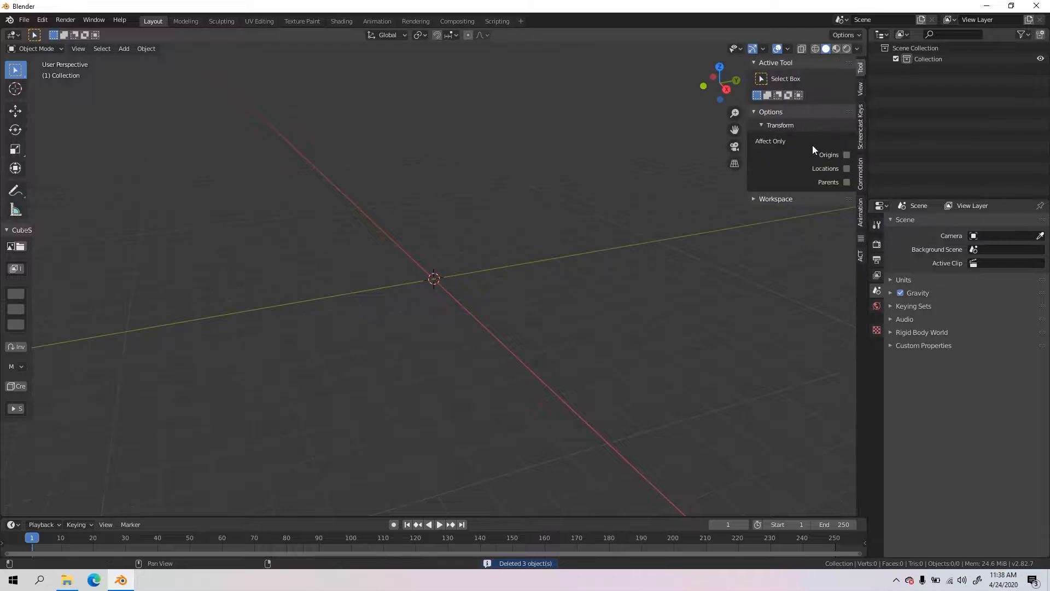
Step: Enable the Screencast Keys overlay and hide the viewport sidebar
{"action": "left_click", "coordinate": [860, 111]}
{"action": "left_click", "coordinate": [764, 63]}
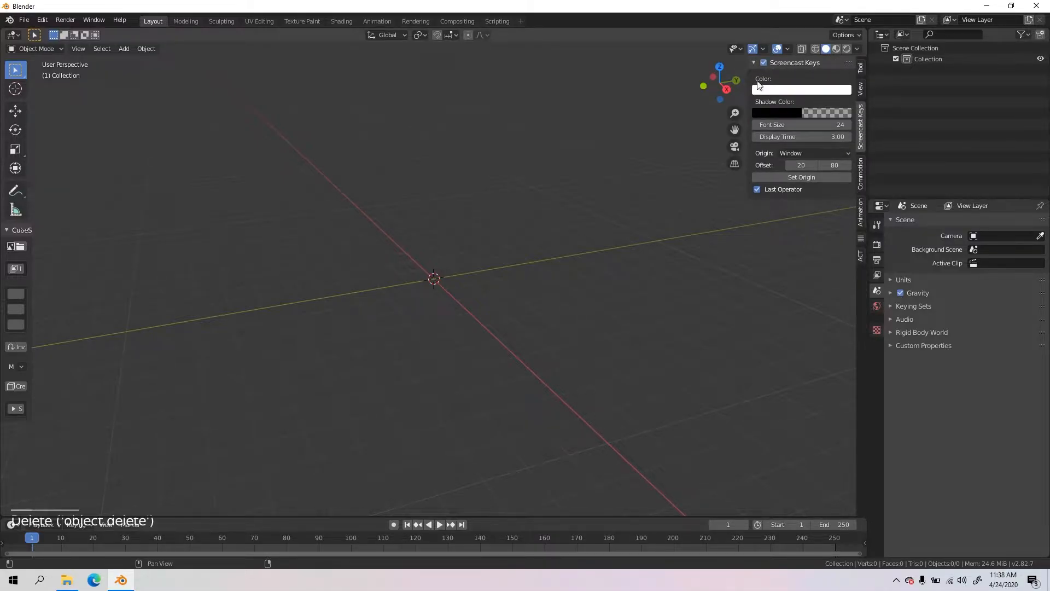
{"action": "key", "text": "n"}
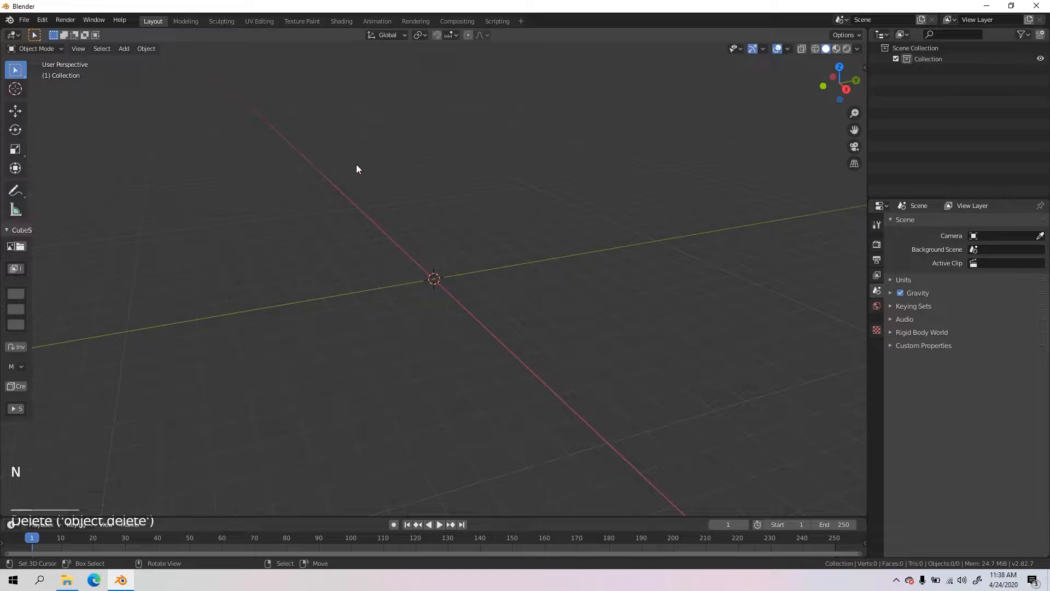
Step: Add a cube mesh at the centre of the empty scene
{"action": "key", "text": "shift+a"}
{"action": "mouse_move", "coordinate": [359, 164]}
{"action": "left_click", "coordinate": [439, 179]}
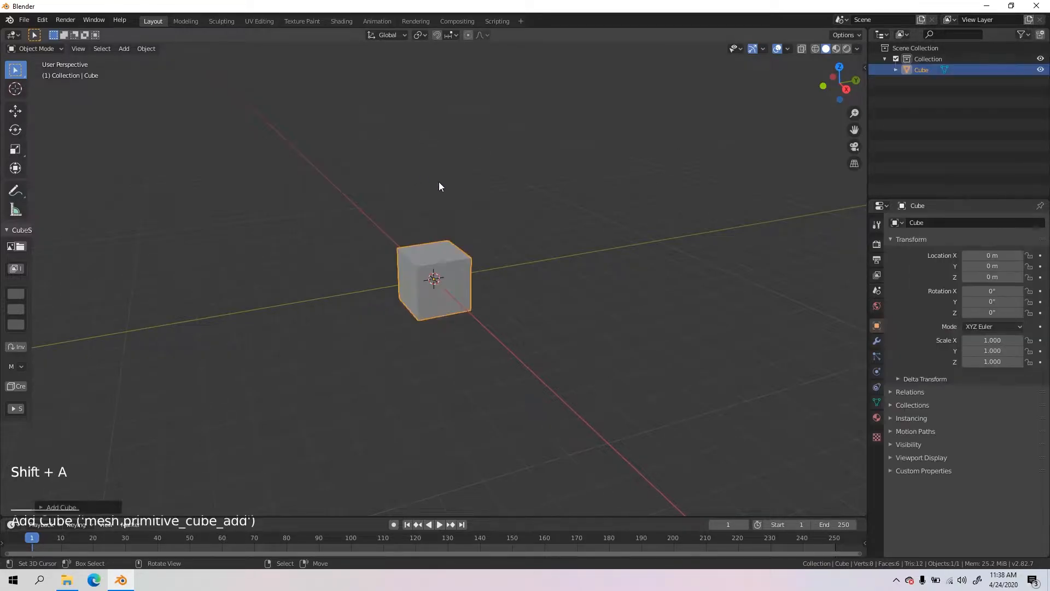
{"action": "middle_click_drag", "start_coordinate": [439, 182], "coordinate": [447, 213]}
{"action": "scroll", "coordinate": [476, 205], "scroll_direction": "up", "scroll_amount": 2}
{"action": "key", "text": "s"}
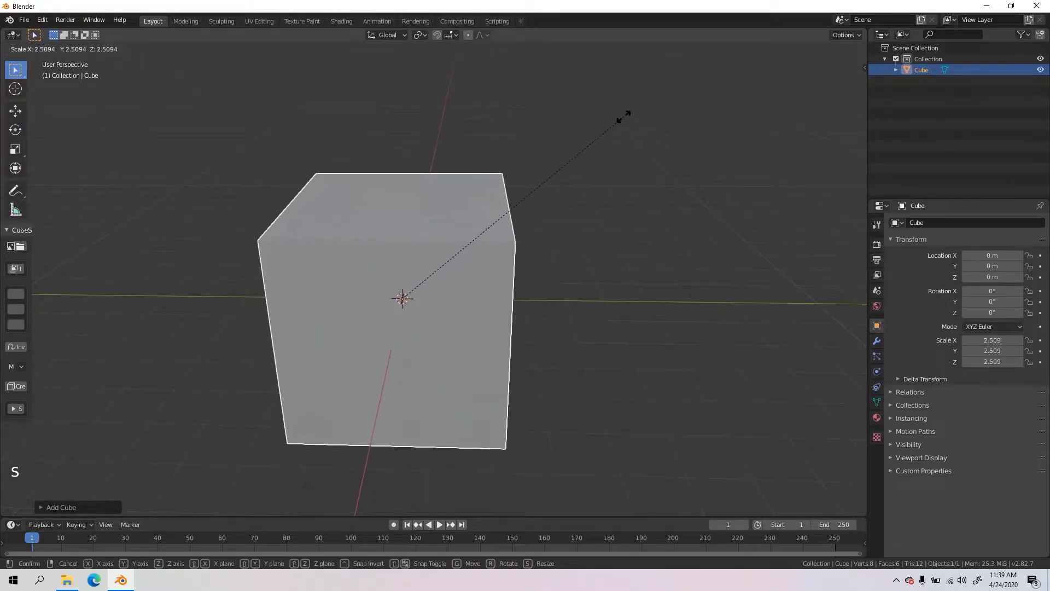
{"action": "right_click", "coordinate": [591, 158]}
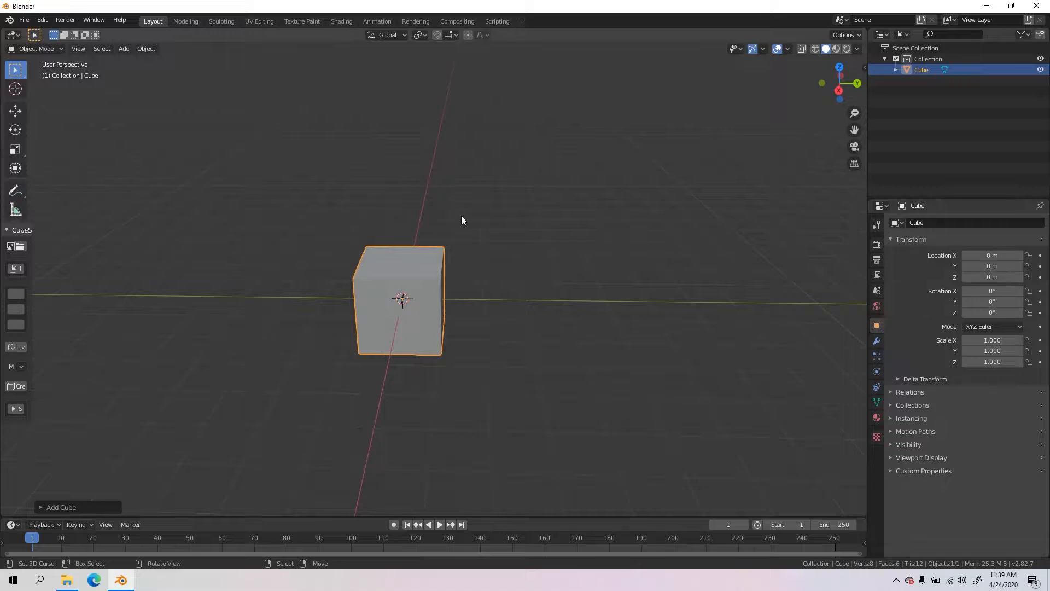
{"action": "key", "text": "s"}
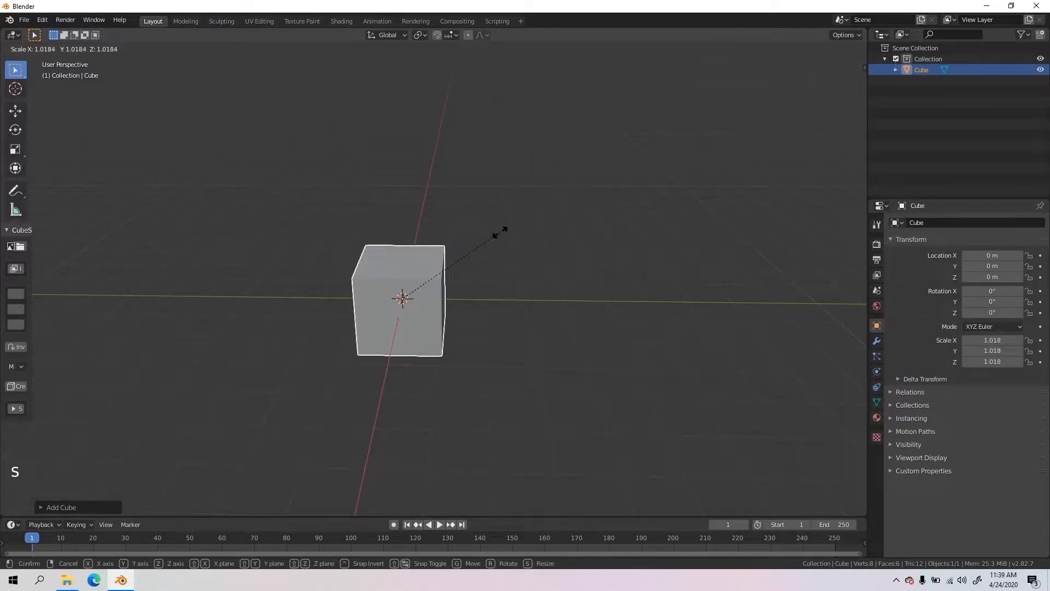
{"action": "key", "text": "z"}
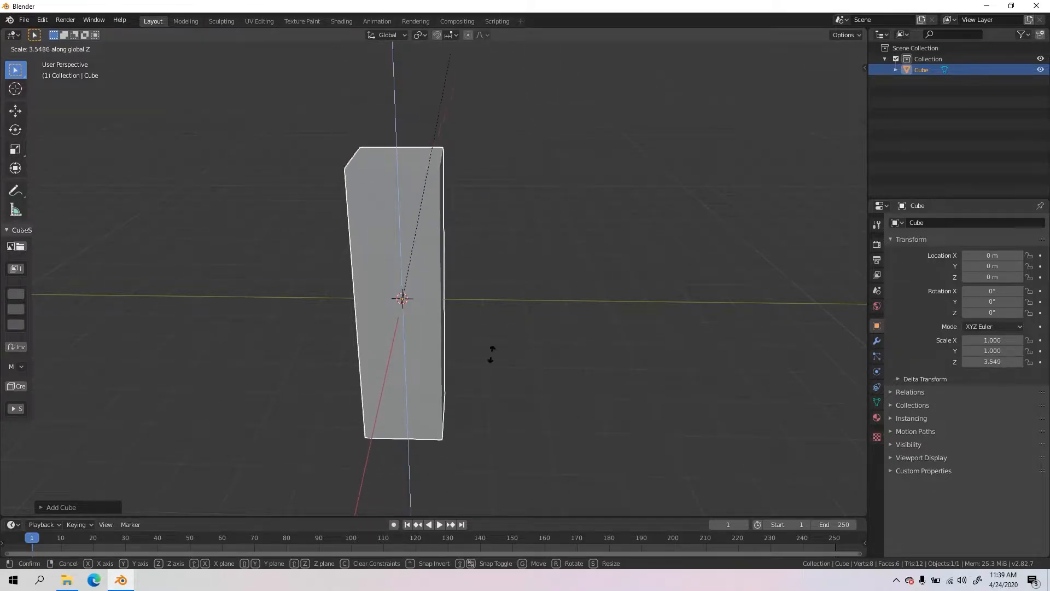
{"action": "key", "text": "Escape"}
{"action": "middle_click_drag", "start_coordinate": [575, 250], "coordinate": [477, 268]}
{"action": "key", "text": "s"}
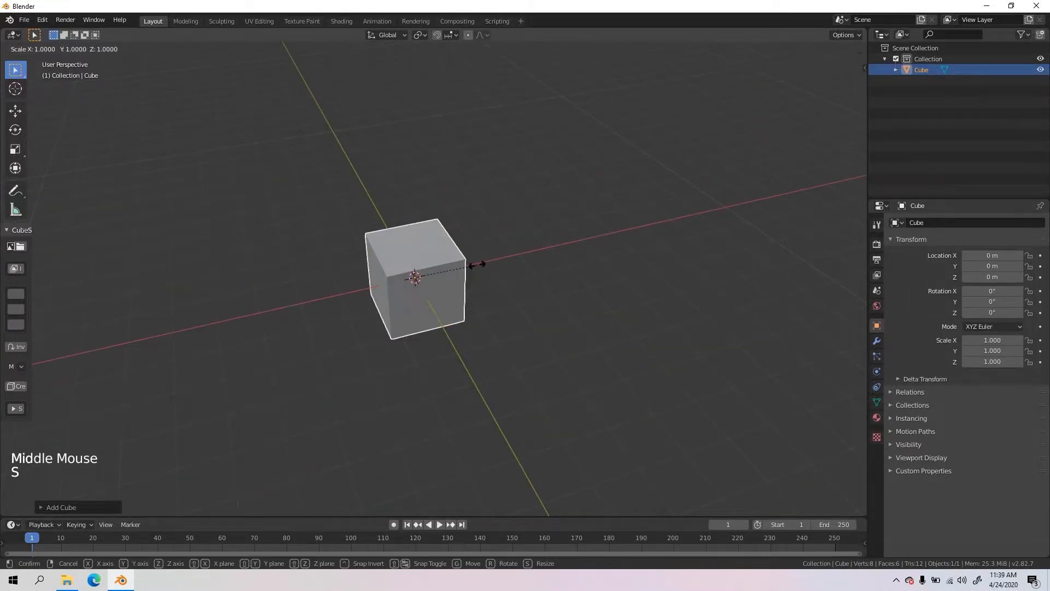
{"action": "key", "text": "x"}
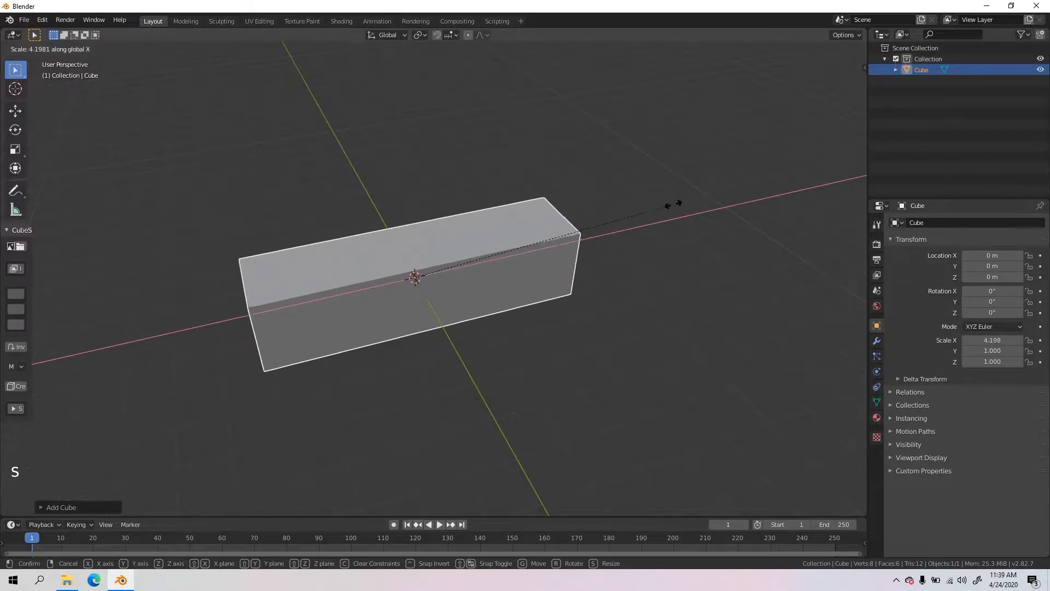
{"action": "key", "text": "Escape"}
{"action": "key", "text": "s"}
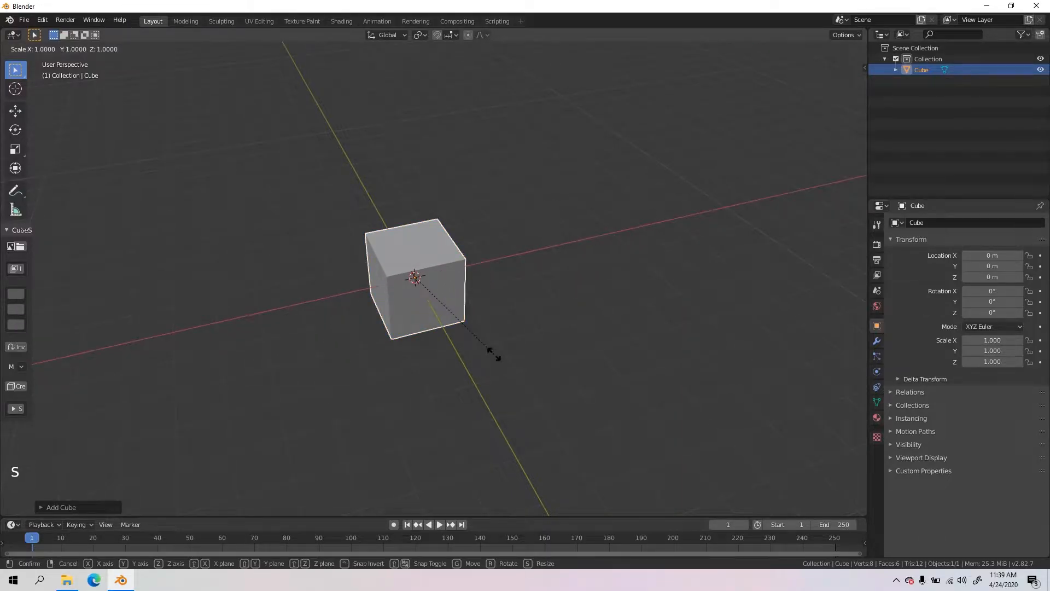
{"action": "key", "text": "y"}
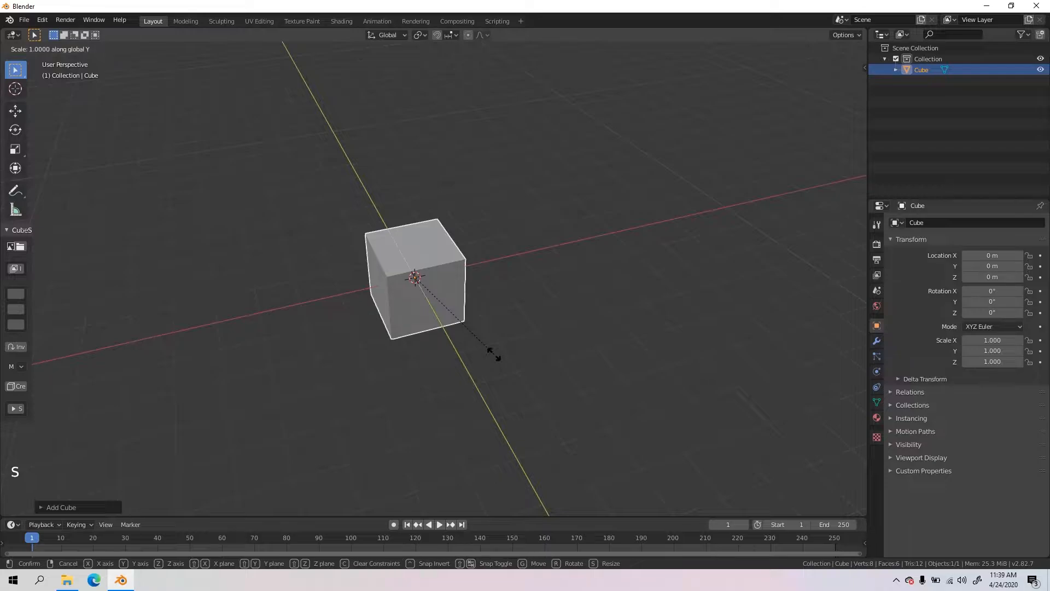
{"action": "key", "text": "Escape"}
Step: Scale the cube along the Z axis by about 4.37 to form a tall pillar
{"action": "middle_click_drag", "start_coordinate": [554, 461], "coordinate": [502, 238]}
{"action": "scroll", "coordinate": [457, 365], "scroll_direction": "up", "scroll_amount": 3}
{"action": "scroll", "coordinate": [525, 363], "scroll_direction": "down", "scroll_amount": 2}
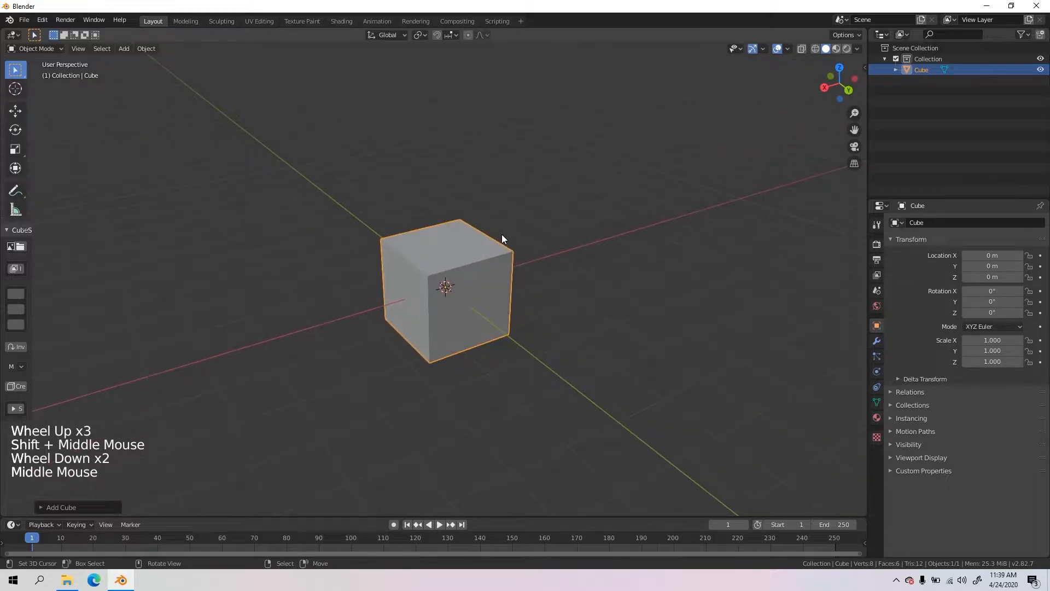
{"action": "key", "text": "s"}
{"action": "key", "text": "z"}
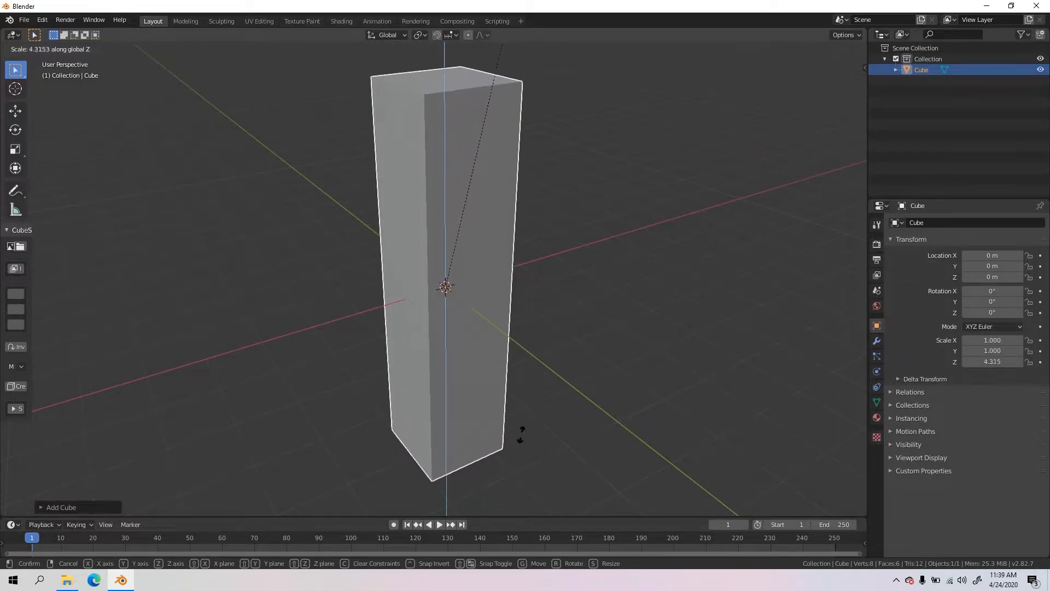
{"action": "left_click", "coordinate": [504, 429]}
{"action": "scroll", "coordinate": [504, 428], "scroll_direction": "down", "scroll_amount": 2}
{"action": "middle_click_drag", "start_coordinate": [489, 421], "coordinate": [475, 407]}
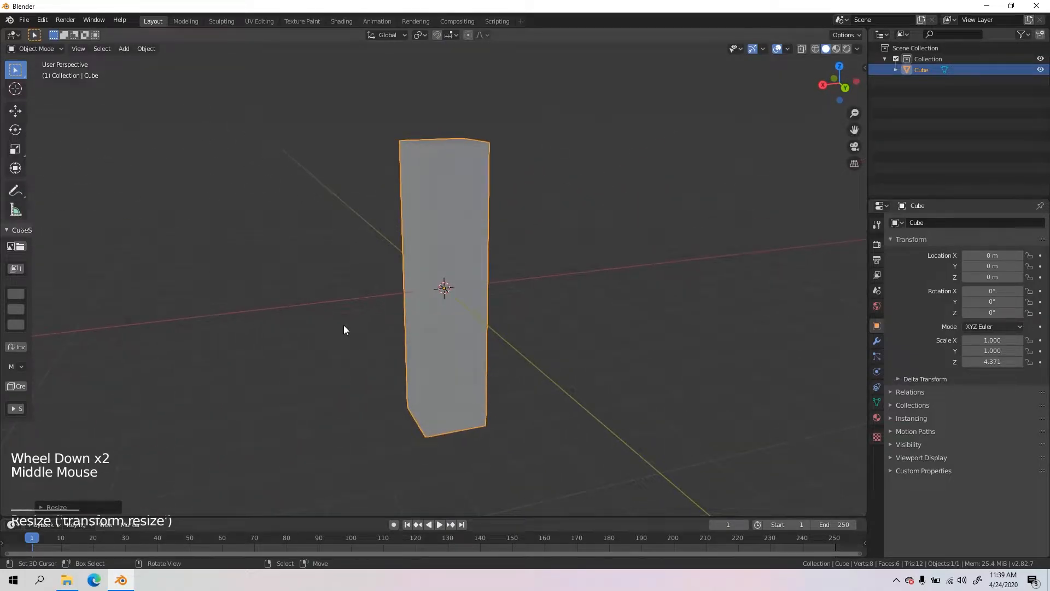
Step: Enter Edit Mode and select a corner vertex, a top edge and finally the pillar's top face, using the matching selection mode for each
{"action": "key", "text": "Tab"}
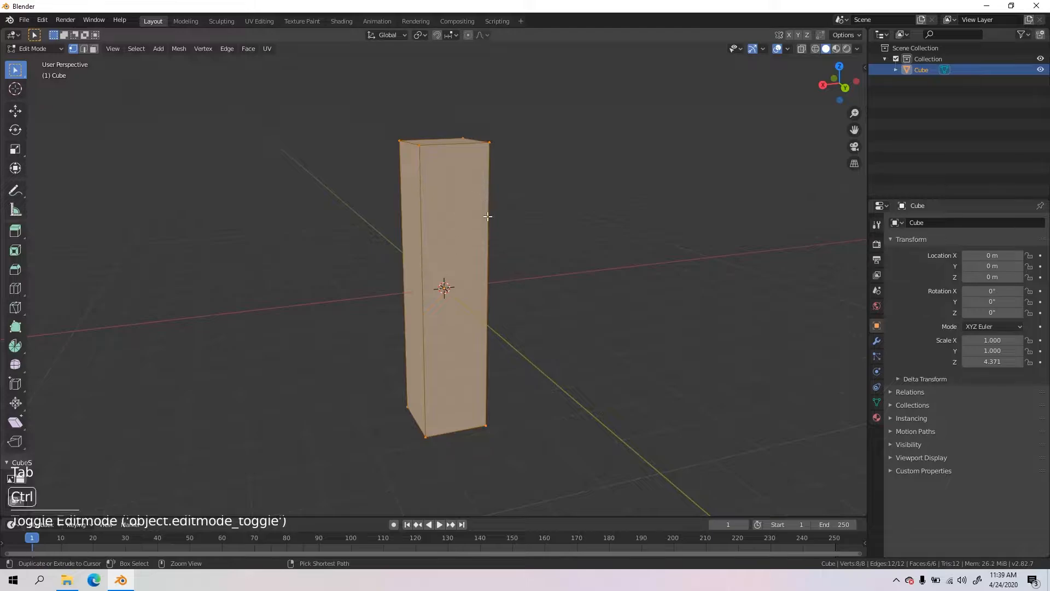
{"action": "middle_click_drag", "start_coordinate": [438, 143], "coordinate": [450, 189]}
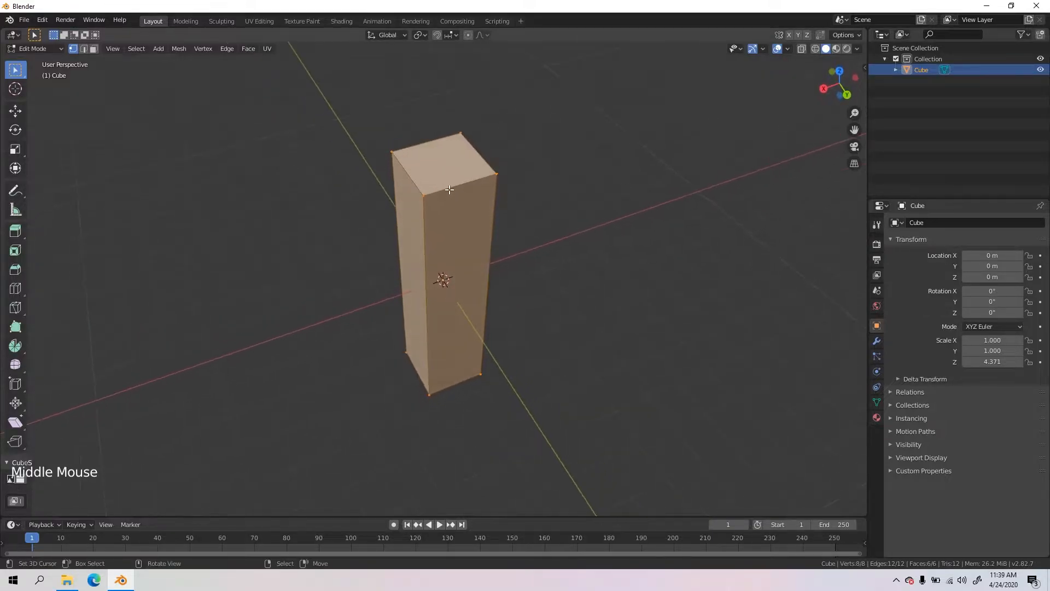
{"action": "right_click", "coordinate": [392, 152]}
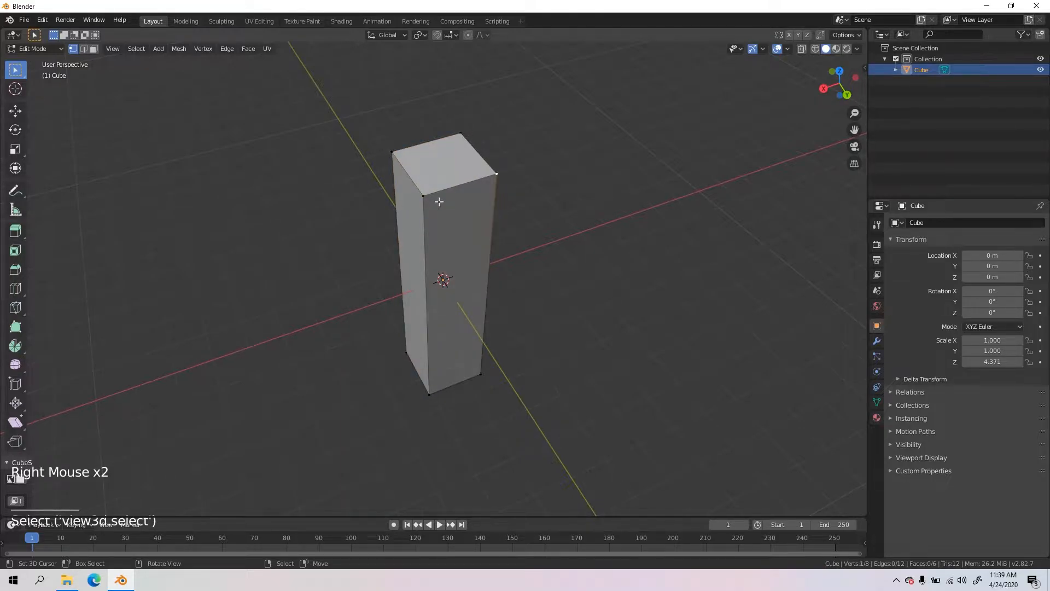
{"action": "key", "text": "2"}
{"action": "right_click", "coordinate": [449, 185]}
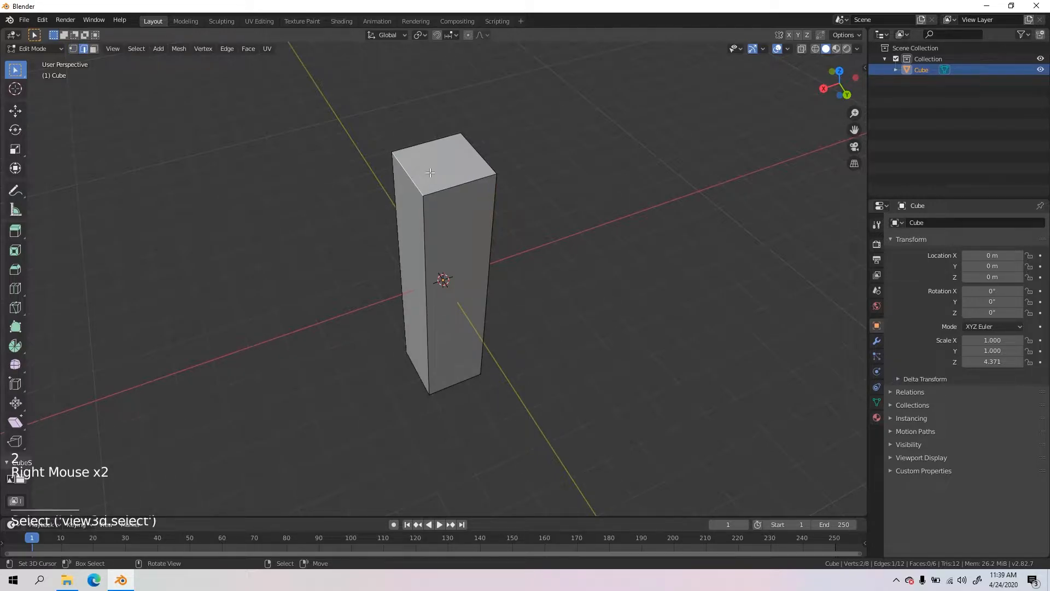
{"action": "key", "text": "3"}
{"action": "right_click", "coordinate": [435, 170]}
{"action": "scroll", "coordinate": [435, 170], "scroll_direction": "down", "scroll_amount": 1}
{"action": "middle_click_drag", "start_coordinate": [435, 170], "coordinate": [389, 189]}
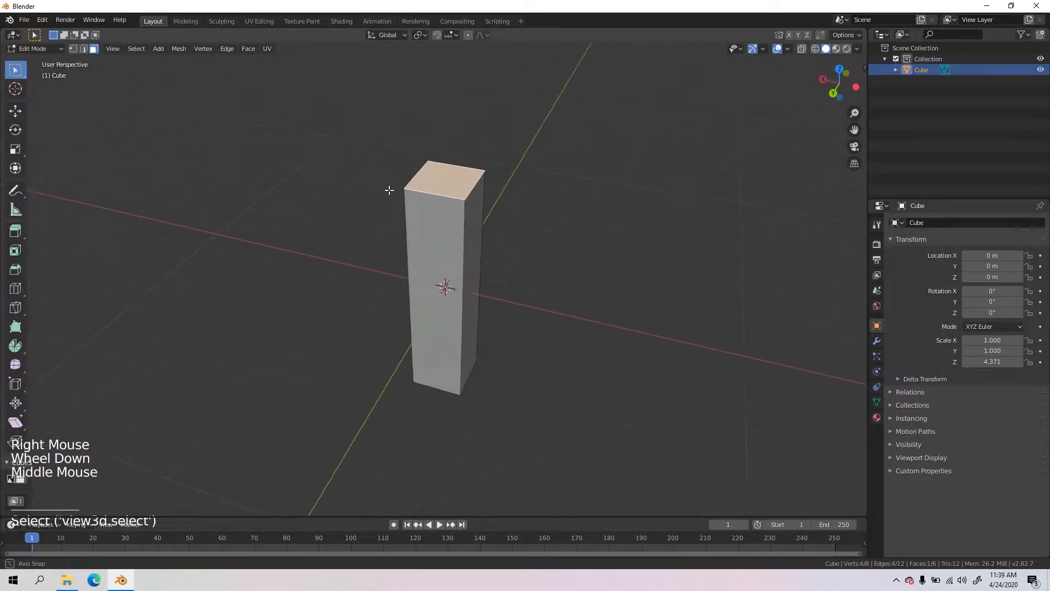
Step: Select one upper corner in vertex mode, and return to face mode with the top face selected
{"action": "key", "text": "KP_1"}
{"action": "middle_click_drag", "start_coordinate": [504, 228], "coordinate": [433, 267]}
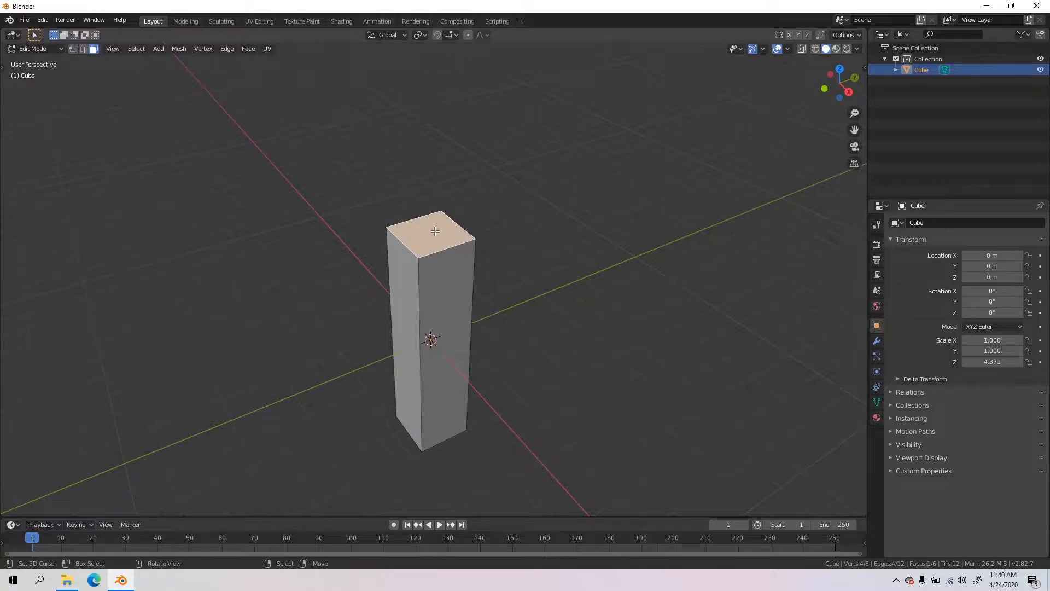
{"action": "key", "text": "1"}
{"action": "right_click", "coordinate": [376, 229]}
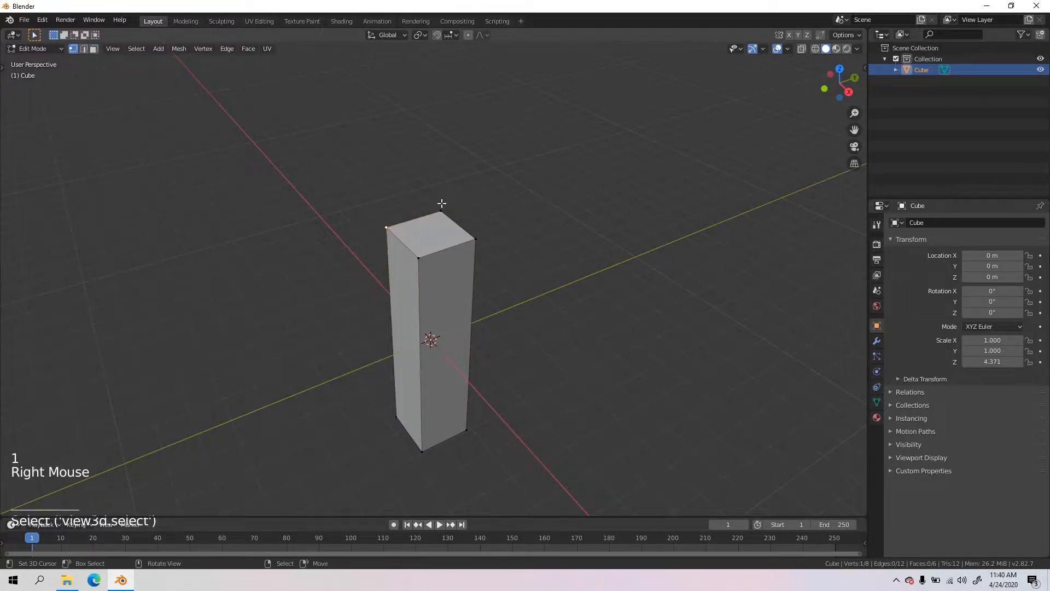
{"action": "key", "text": "3"}
{"action": "right_click", "coordinate": [427, 231]}
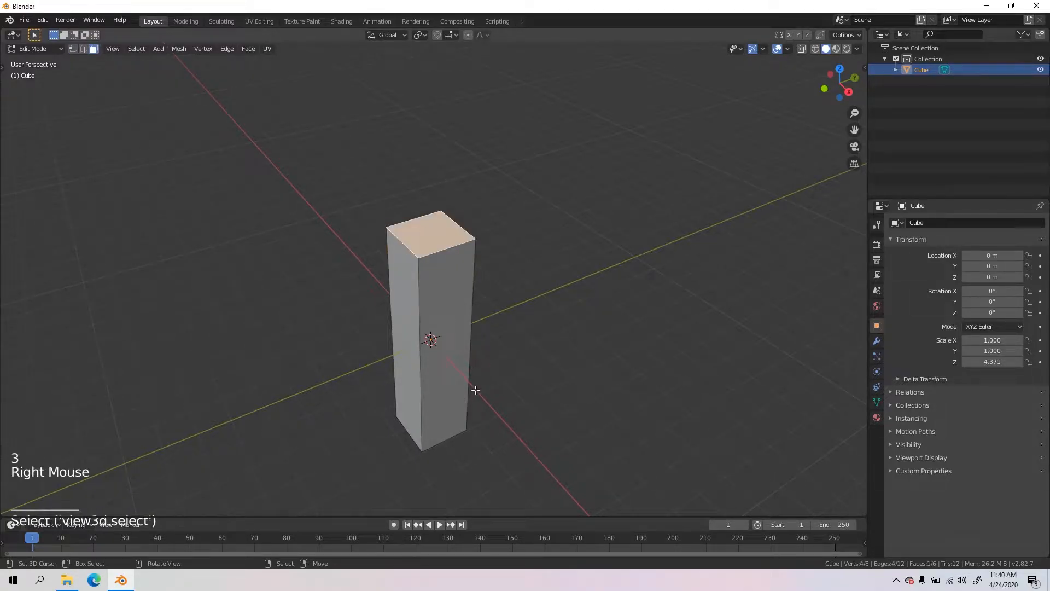
Step: Extrude the top face upward about 0.09 m and scale the new face outward by about 1.28
{"action": "middle_click_drag", "start_coordinate": [568, 230], "coordinate": [532, 218]}
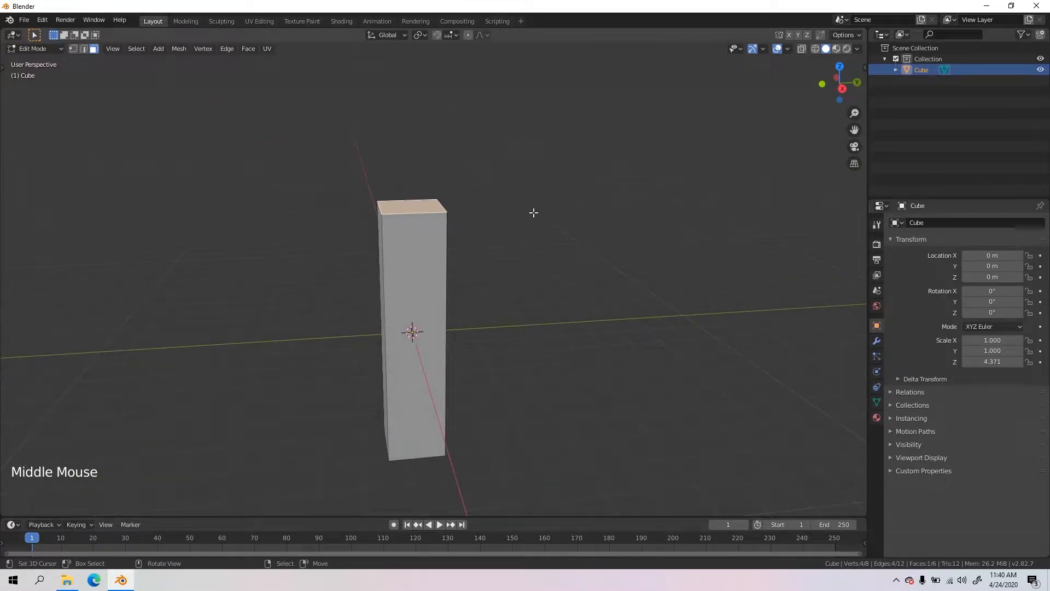
{"action": "key", "text": "e"}
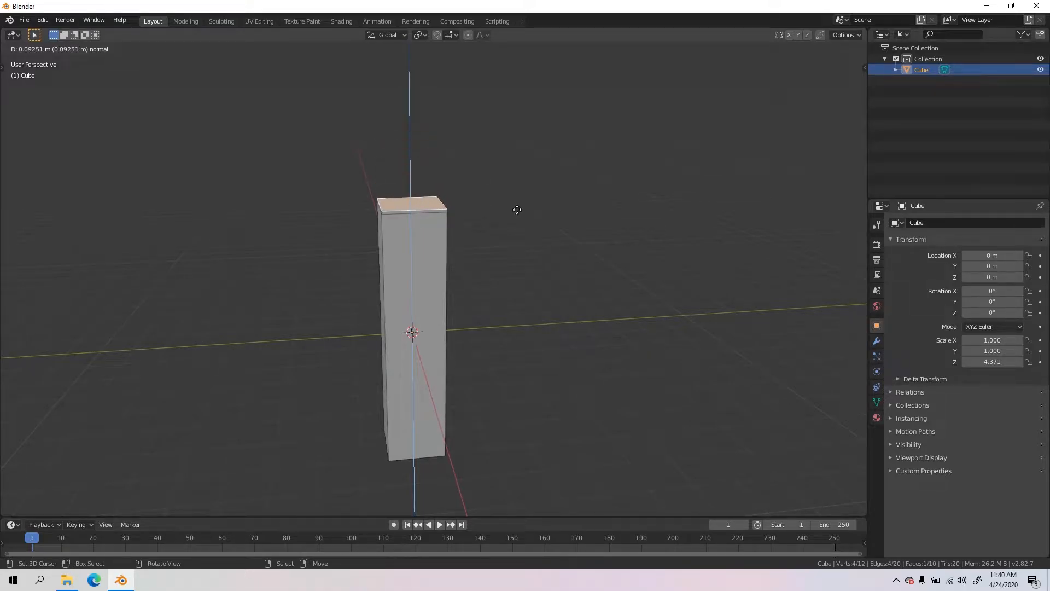
{"action": "left_click", "coordinate": [517, 209]}
{"action": "key", "text": "s"}
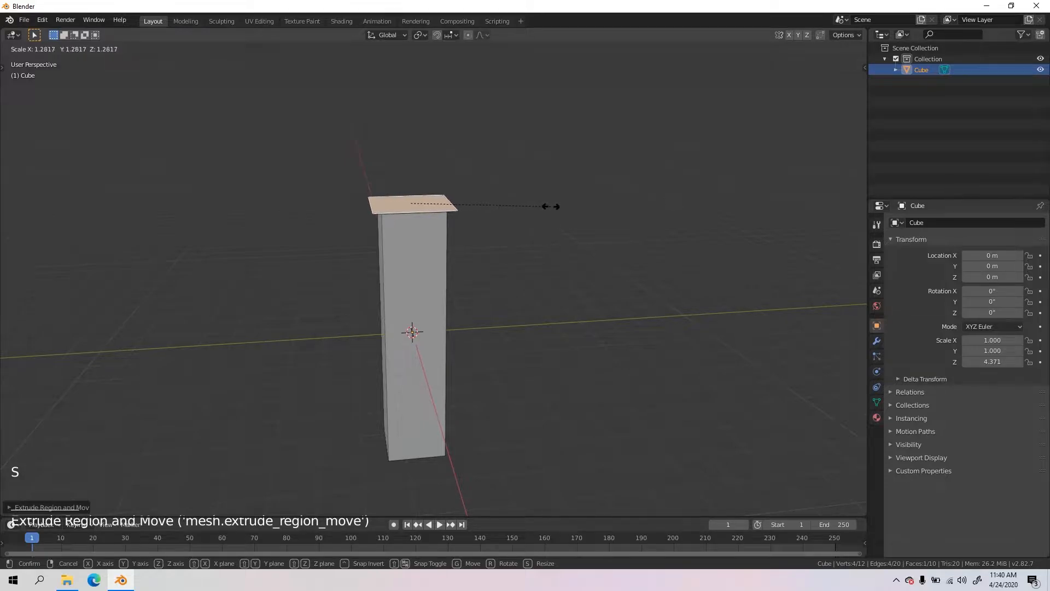
{"action": "left_click", "coordinate": [550, 206]}
Step: Extrude the widened top face upward about 0.39 m to form the pillar's cap
{"action": "middle_click_drag", "start_coordinate": [553, 206], "coordinate": [469, 205]}
{"action": "scroll", "coordinate": [440, 170], "scroll_direction": "up", "scroll_amount": 3}
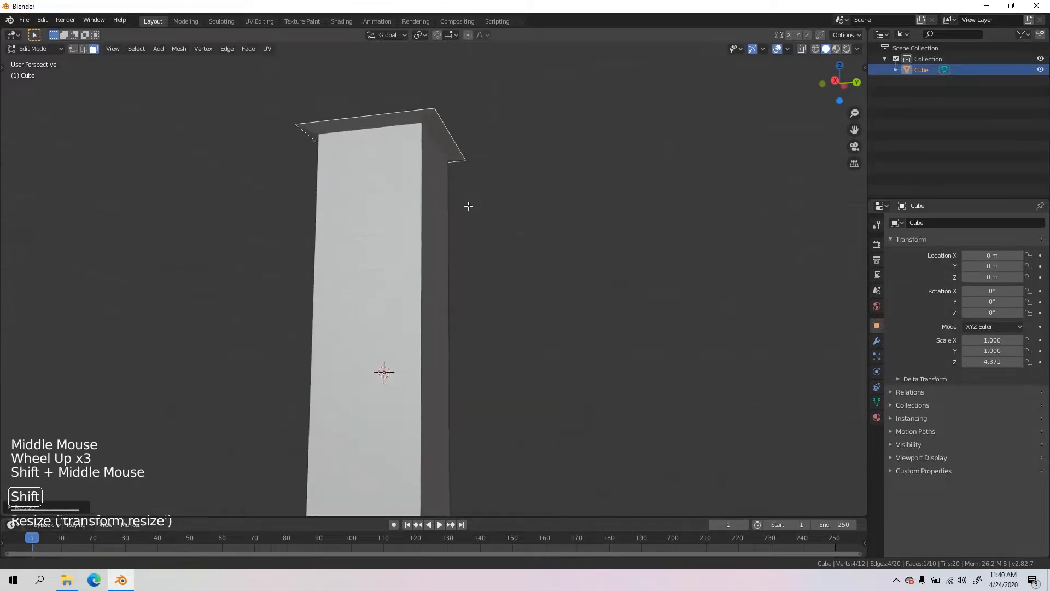
{"action": "scroll", "coordinate": [501, 274], "scroll_direction": "up", "scroll_amount": 1}
{"action": "scroll", "coordinate": [501, 274], "scroll_direction": "up", "scroll_amount": 1}
{"action": "middle_click_drag", "start_coordinate": [501, 274], "coordinate": [497, 349], "text": "shift"}
{"action": "key", "text": "e"}
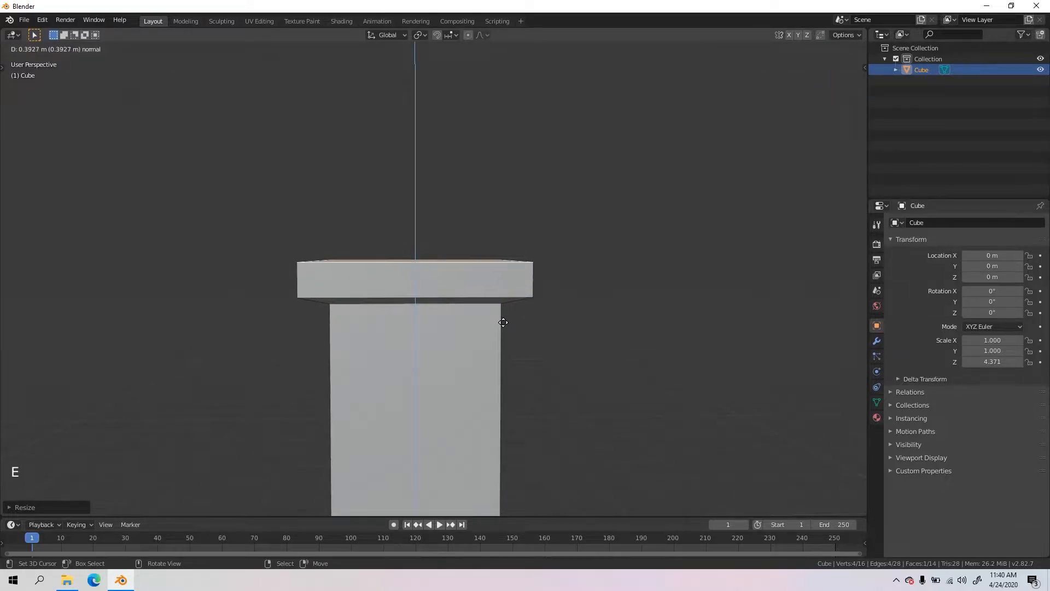
{"action": "left_click", "coordinate": [499, 318]}
Step: Select the bottom face of the pillar
{"action": "scroll", "coordinate": [506, 328], "scroll_direction": "down", "scroll_amount": 3}
{"action": "middle_click_drag", "start_coordinate": [506, 328], "coordinate": [414, 325]}
{"action": "scroll", "coordinate": [593, 330], "scroll_direction": "down", "scroll_amount": 3}
{"action": "right_click", "coordinate": [407, 420]}
{"action": "mouse_move", "coordinate": [415, 374]}
{"action": "middle_mouse_down"}
{"action": "mouse_move", "coordinate": [429, 408]}
{"action": "mouse_move", "coordinate": [410, 356]}
{"action": "mouse_move", "coordinate": [401, 389]}
{"action": "mouse_move", "coordinate": [427, 370]}
{"action": "middle_mouse_up"}
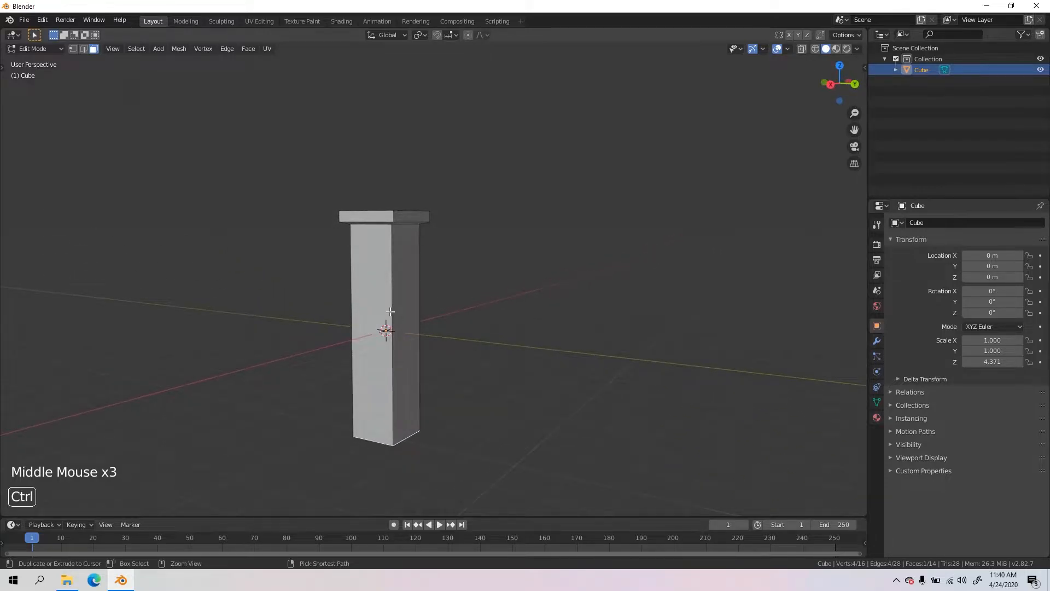
Step: Add one horizontal loop cut around the pillar's shaft, keeping it centred at mid-height
{"action": "key", "text": "ctrl+r"}
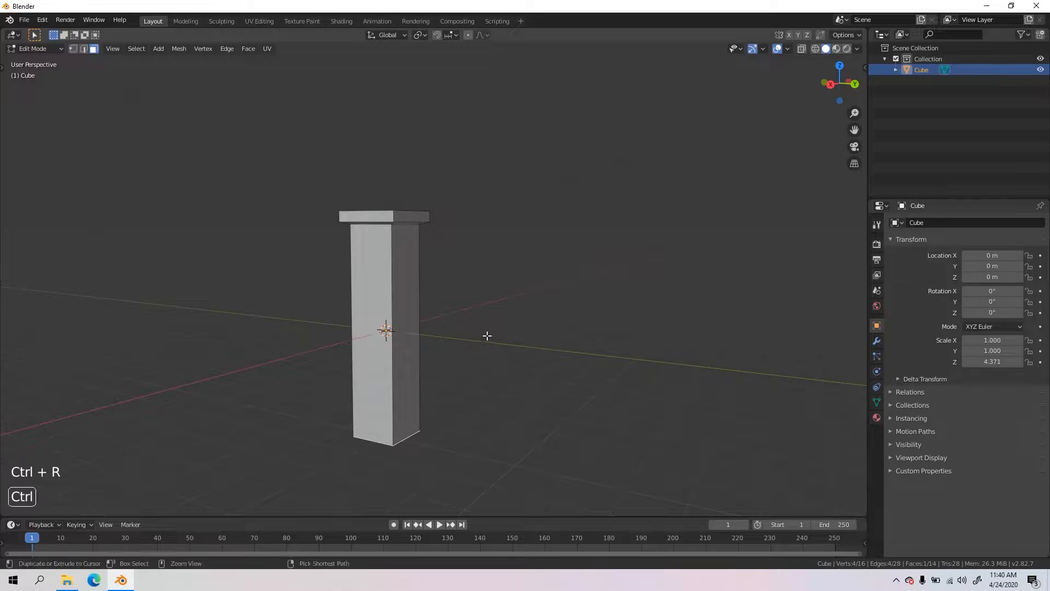
{"action": "key", "text": "ctrl+r"}
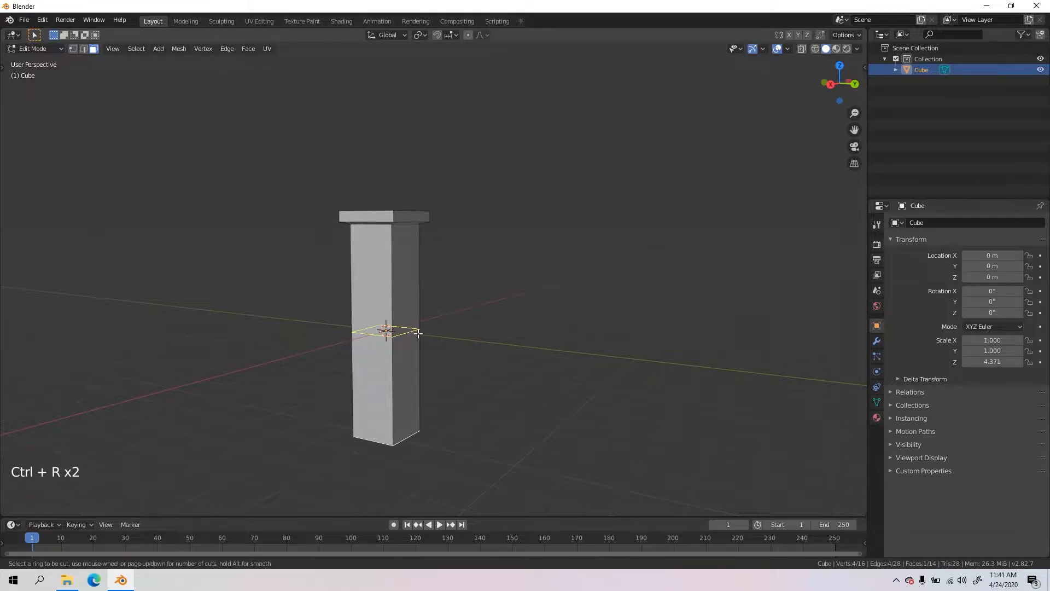
{"action": "key", "text": "ctrl+r"}
{"action": "left_click", "coordinate": [409, 333]}
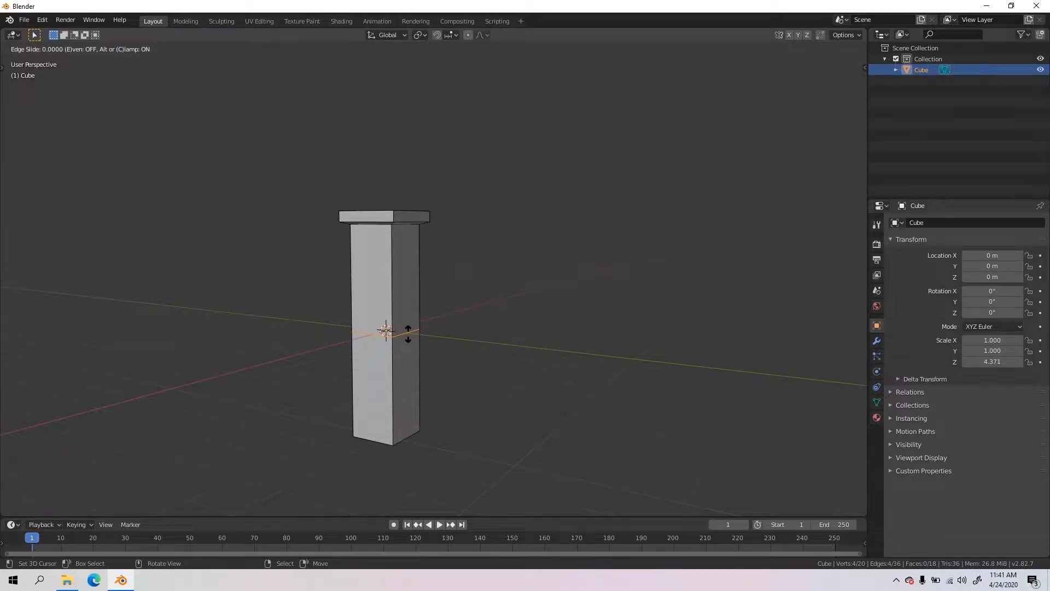
{"action": "right_click", "coordinate": [407, 334]}
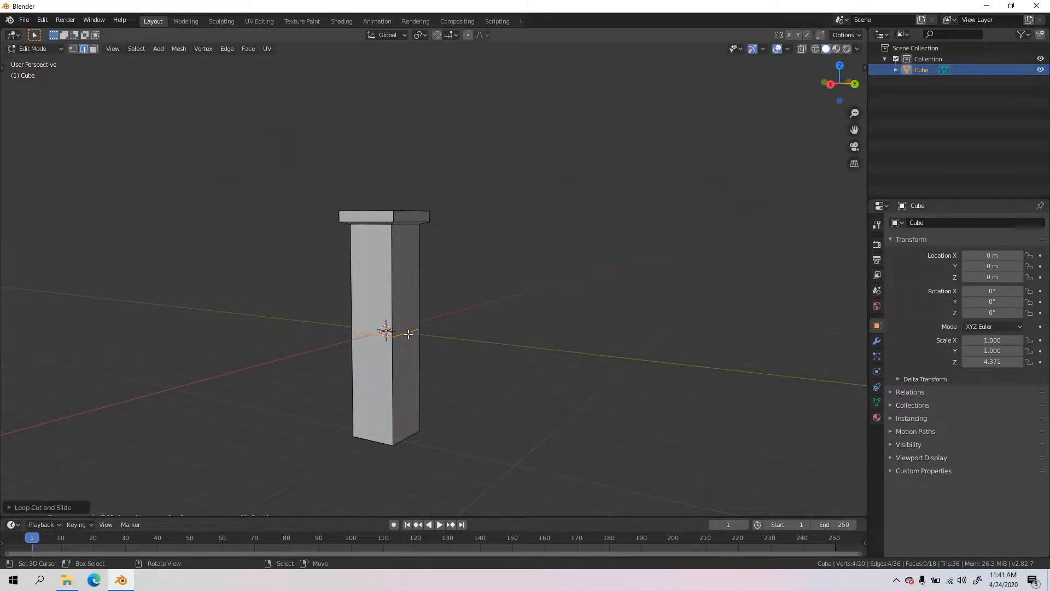
Step: Rip the pillar's mid-height edge loop in place, splitting the shaft into separate upper and lower halves
{"action": "mouse_move", "coordinate": [349, 344]}
{"action": "middle_mouse_down"}
{"action": "mouse_move", "coordinate": [382, 342]}
{"action": "mouse_move", "coordinate": [450, 370]}
{"action": "mouse_move", "coordinate": [335, 351]}
{"action": "middle_mouse_up"}
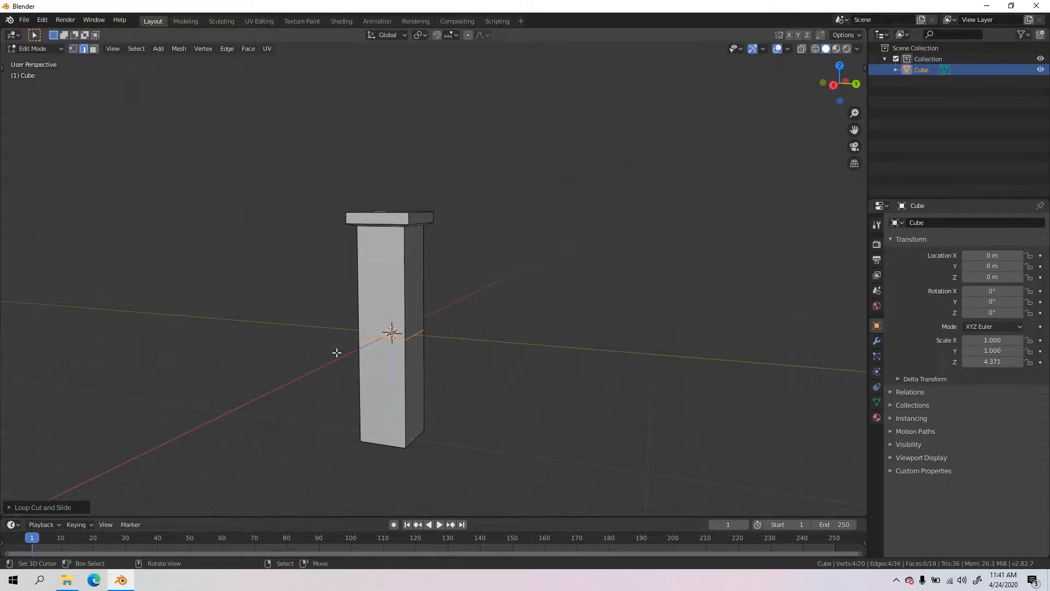
{"action": "key", "text": "KP_1"}
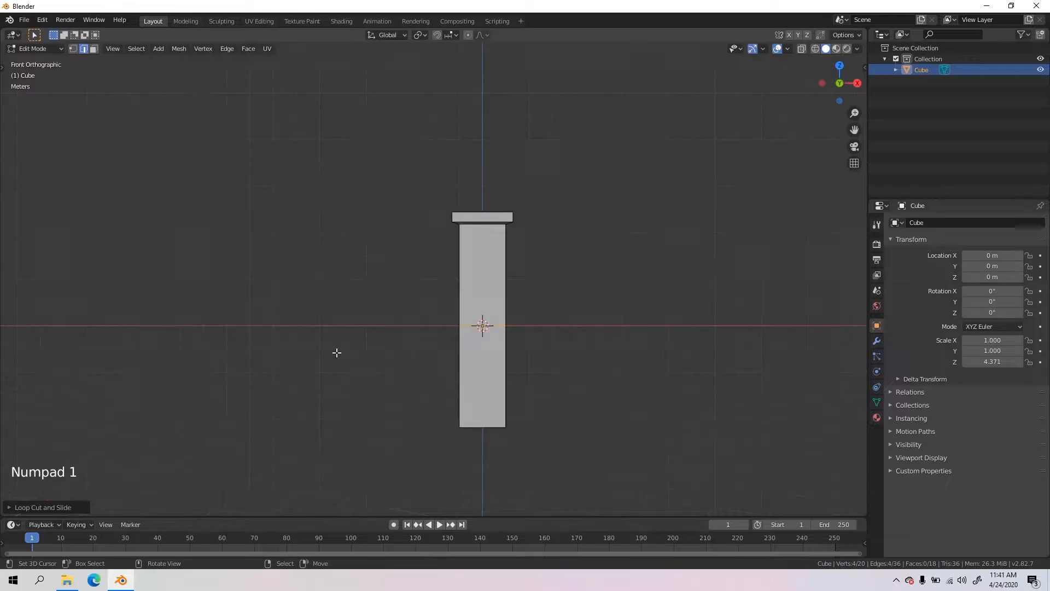
{"action": "key", "text": "KP_Decimal"}
{"action": "scroll", "coordinate": [335, 352], "scroll_direction": "down", "scroll_amount": 9}
{"action": "middle_click_drag", "start_coordinate": [335, 352], "coordinate": [405, 319]}
{"action": "key", "text": "v"}
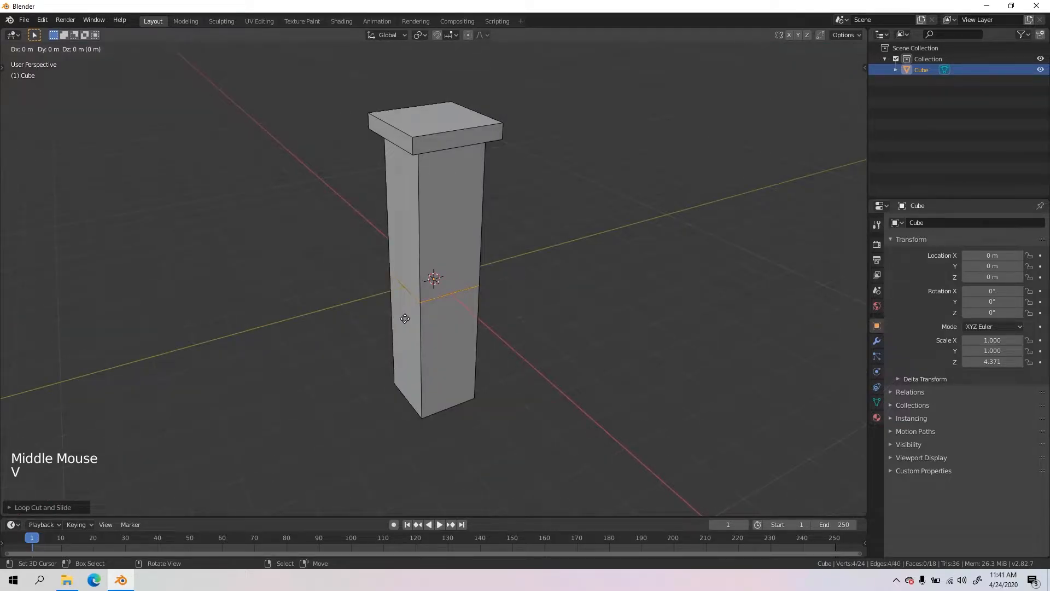
{"action": "left_click", "coordinate": [405, 319]}
Step: Try to move one side face of the shaft's lower half in face selection mode
{"action": "middle_click_drag", "start_coordinate": [405, 319], "coordinate": [349, 335]}
{"action": "key", "text": "3"}
{"action": "scroll", "coordinate": [408, 368], "scroll_direction": "down", "scroll_amount": 2}
{"action": "right_click", "coordinate": [432, 355]}
{"action": "key", "text": "g"}
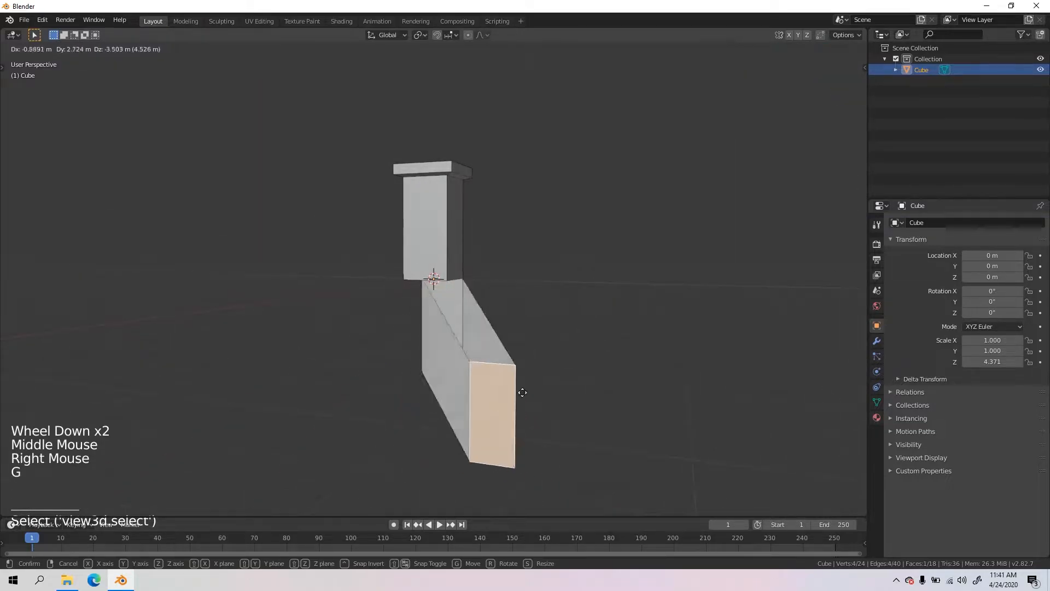
{"action": "middle_click_drag", "start_coordinate": [394, 380], "coordinate": [536, 345]}
{"action": "left_click", "coordinate": [371, 313]}
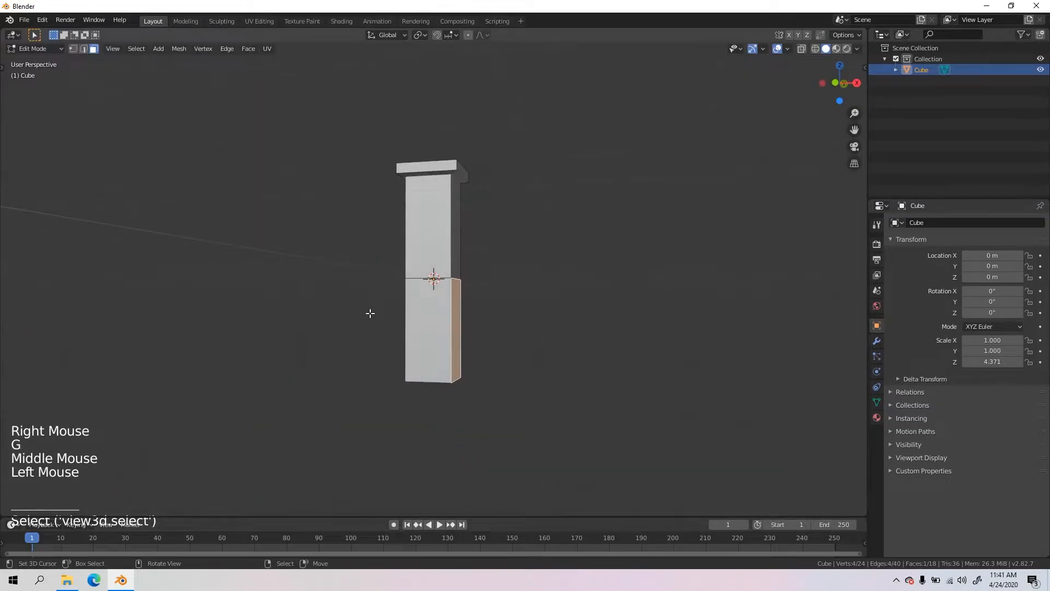
Step: Try to move several faces of the pillar's lower half together
{"action": "left_click_drag", "start_coordinate": [368, 312], "coordinate": [599, 437]}
{"action": "middle_click_drag", "start_coordinate": [525, 335], "coordinate": [553, 367]}
{"action": "key", "text": "g"}
{"action": "right_click", "coordinate": [388, 441]}
{"action": "middle_click_drag", "start_coordinate": [661, 394], "coordinate": [602, 336]}
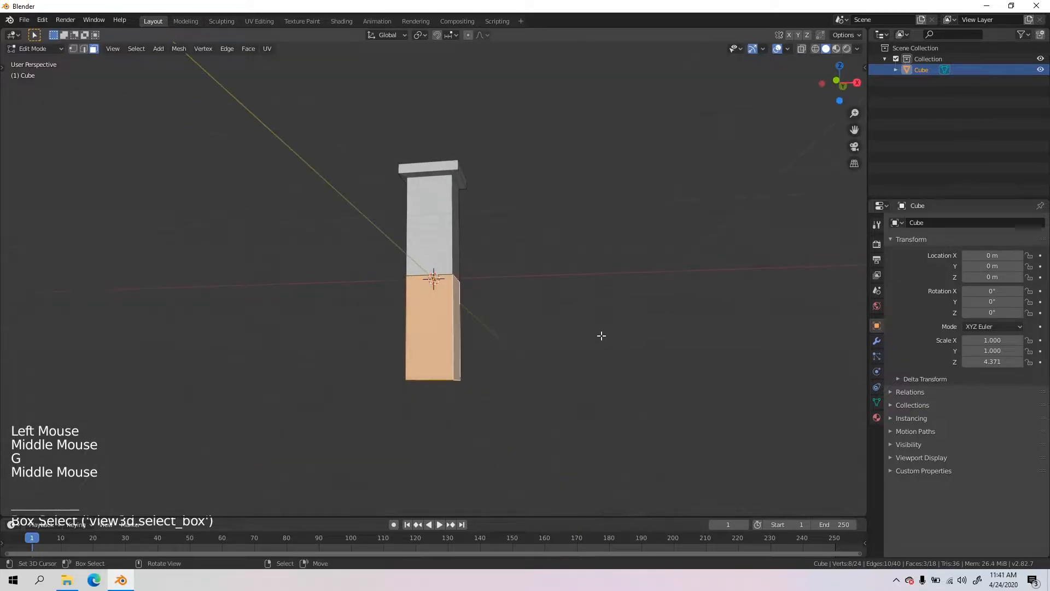
{"action": "key", "text": "g"}
{"action": "right_click", "coordinate": [480, 492]}
{"action": "middle_click_drag", "start_coordinate": [474, 298], "coordinate": [506, 361]}
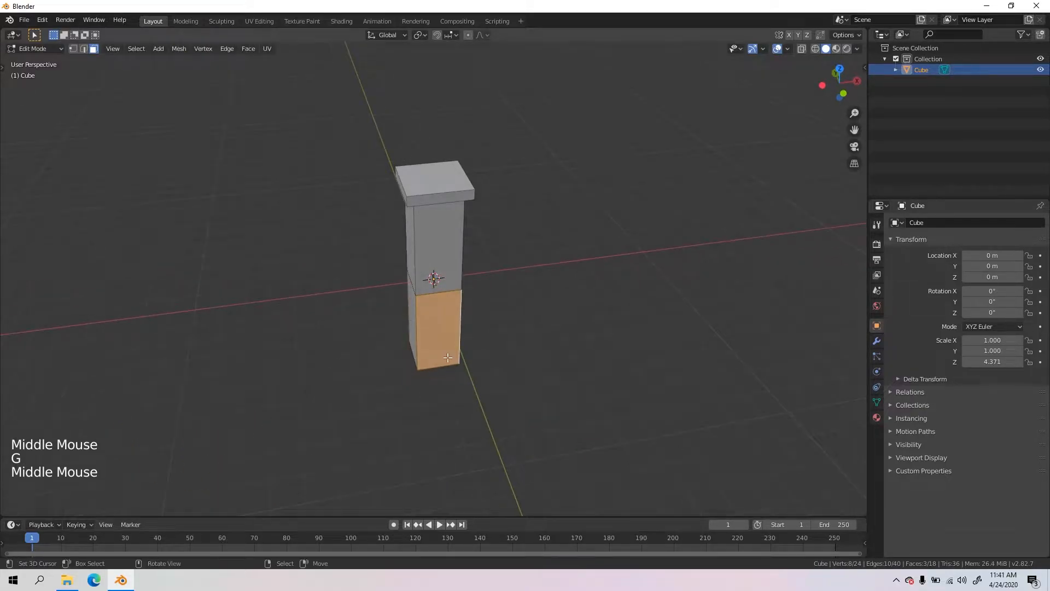
Step: Select the pillar's entire linked lower half and delete its vertices
{"action": "key", "text": "alt+a"}
{"action": "middle_click_drag", "start_coordinate": [426, 344], "coordinate": [352, 290]}
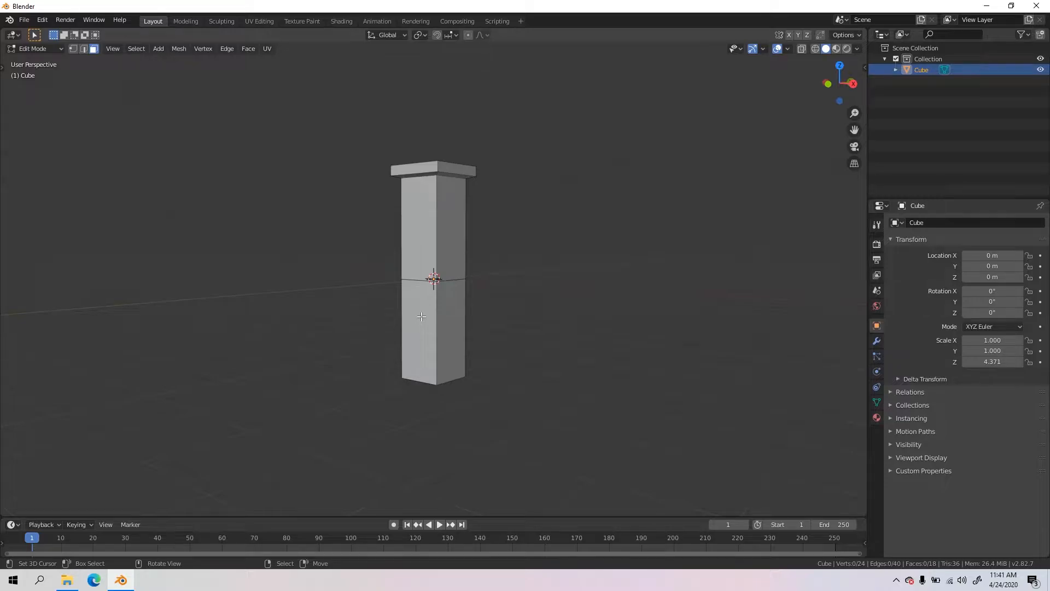
{"action": "key", "text": "l"}
{"action": "middle_click_drag", "start_coordinate": [426, 321], "coordinate": [494, 329]}
{"action": "key", "text": "x"}
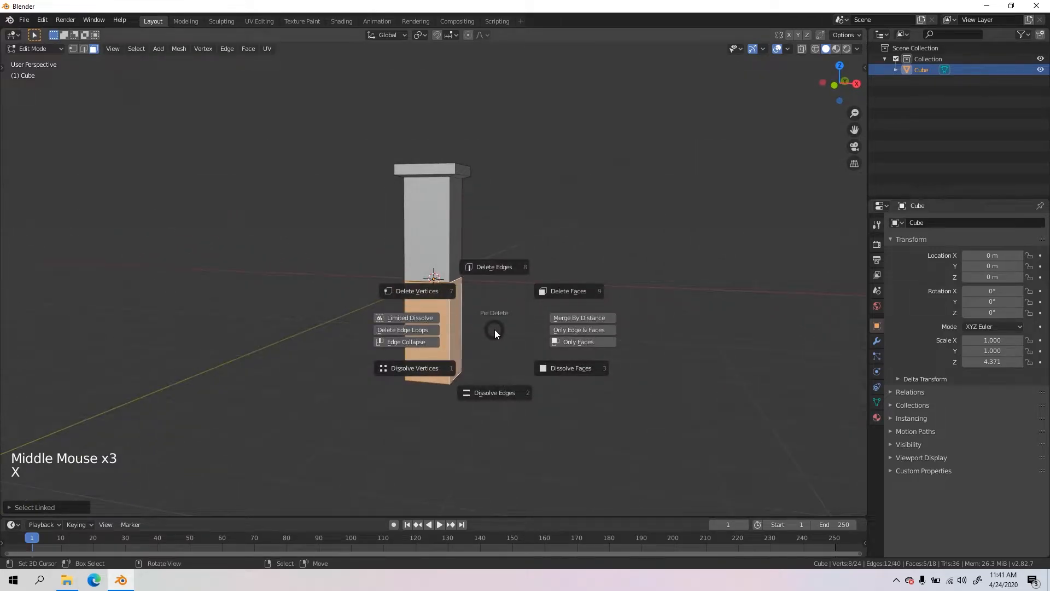
{"action": "left_click", "coordinate": [432, 295]}
{"action": "middle_click_drag", "start_coordinate": [432, 294], "coordinate": [569, 301]}
Step: Return to Object Mode and add a Mirror modifier to the remaining upper half of the pillar
{"action": "key", "text": "Tab"}
{"action": "key", "text": "4"}
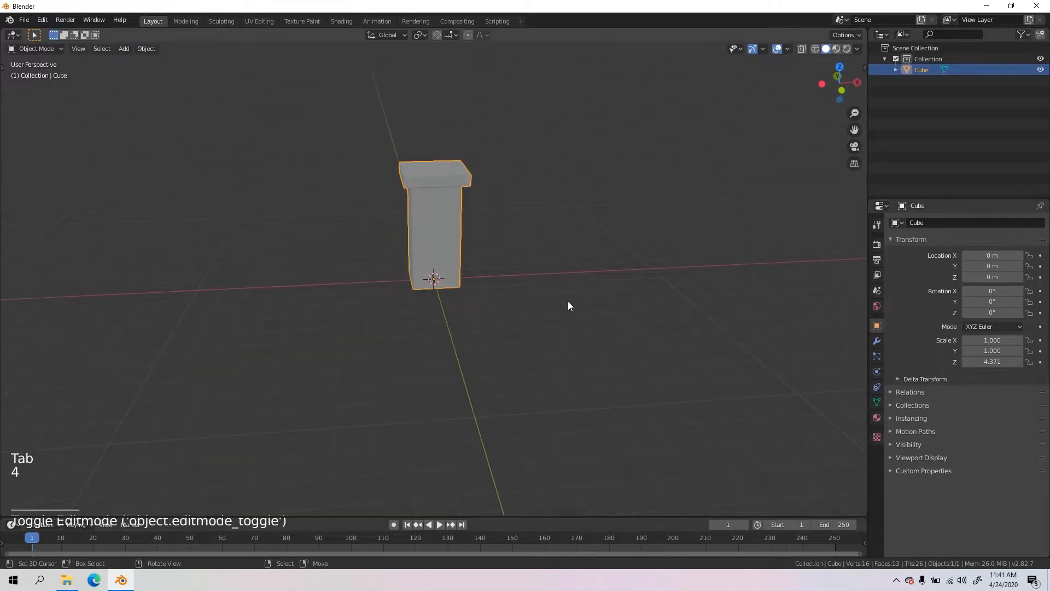
{"action": "left_click", "coordinate": [875, 340]}
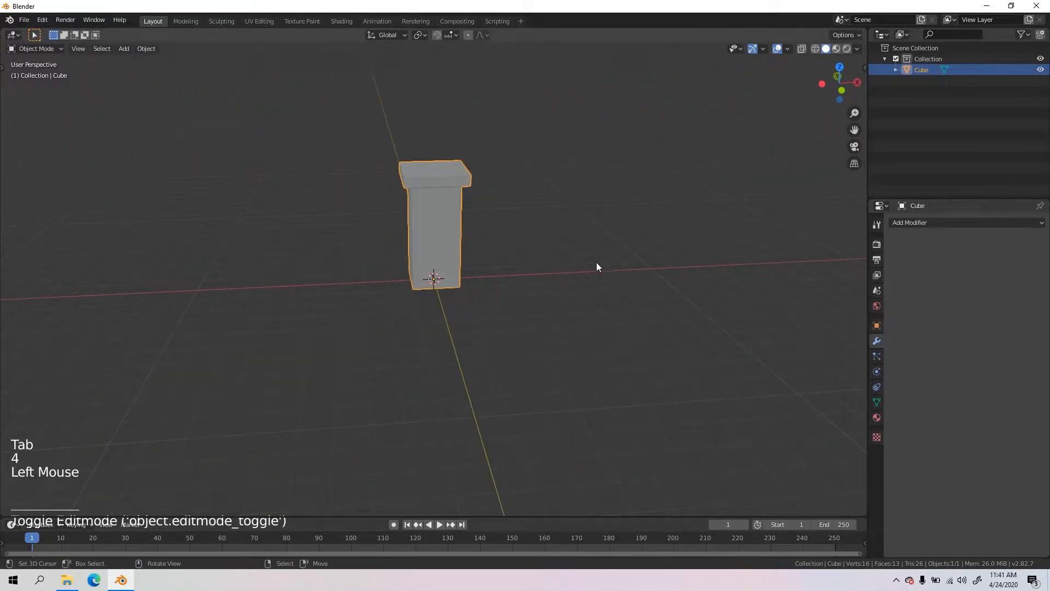
{"action": "middle_click_drag", "start_coordinate": [596, 262], "coordinate": [536, 281]}
{"action": "scroll", "coordinate": [431, 230], "scroll_direction": "down", "scroll_amount": 1}
{"action": "scroll", "coordinate": [504, 326], "scroll_direction": "up", "scroll_amount": 2}
{"action": "middle_click_drag", "start_coordinate": [492, 253], "coordinate": [516, 239], "text": "shift"}
{"action": "middle_click_drag", "start_coordinate": [847, 228], "coordinate": [646, 262], "text": "shift"}
{"action": "left_click", "coordinate": [933, 233]}
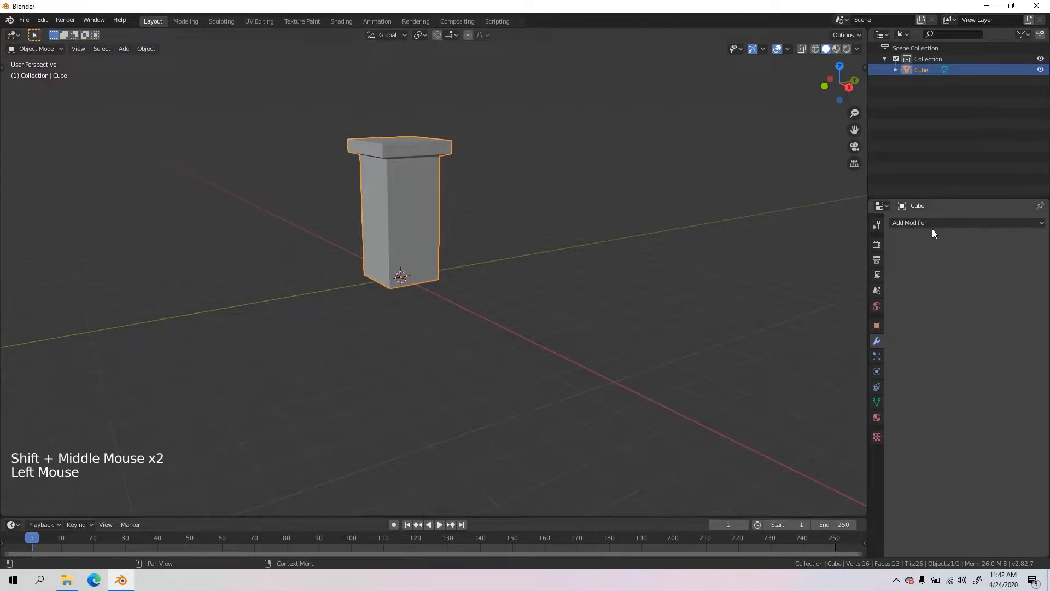
{"action": "left_click", "coordinate": [877, 345]}
{"action": "left_click", "coordinate": [940, 221]}
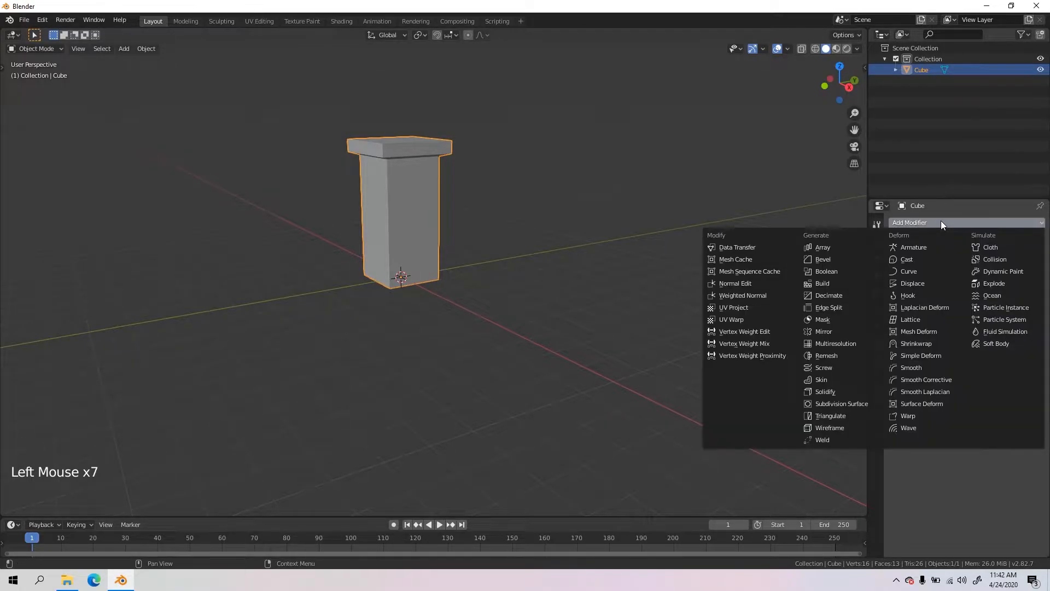
{"action": "left_click", "coordinate": [838, 331]}
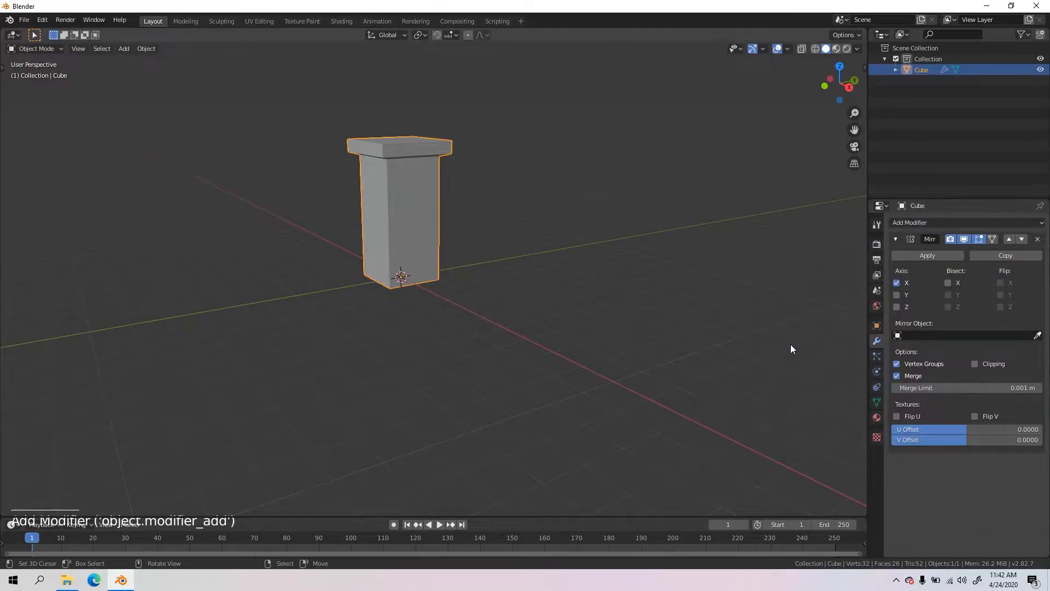
Step: Set the Mirror modifier to mirror on the Z axis only, with X disabled
{"action": "middle_click_drag", "start_coordinate": [790, 347], "coordinate": [564, 320]}
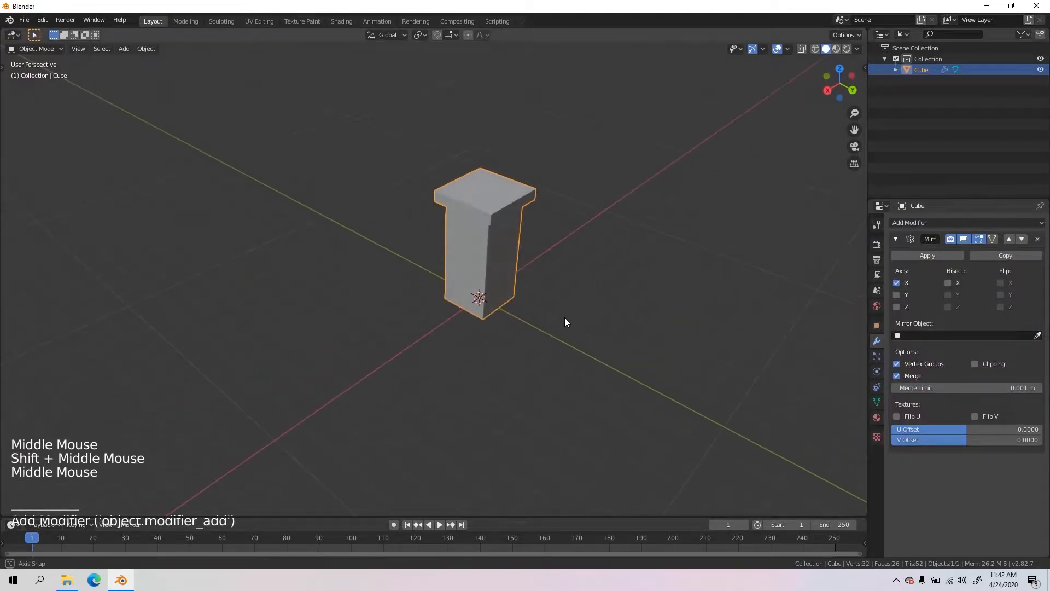
{"action": "left_click", "coordinate": [897, 307]}
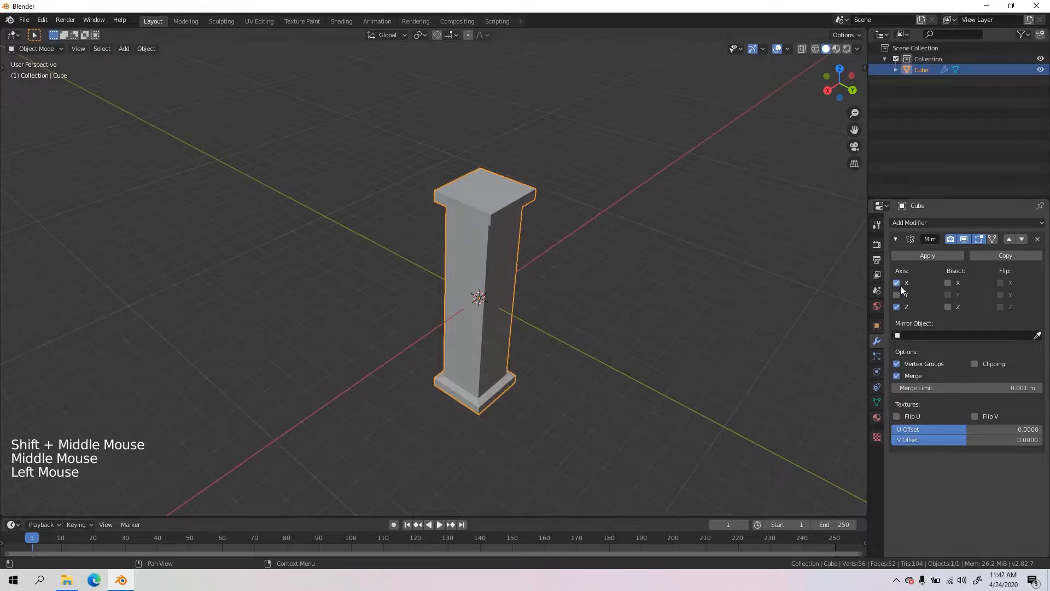
{"action": "left_click", "coordinate": [898, 281]}
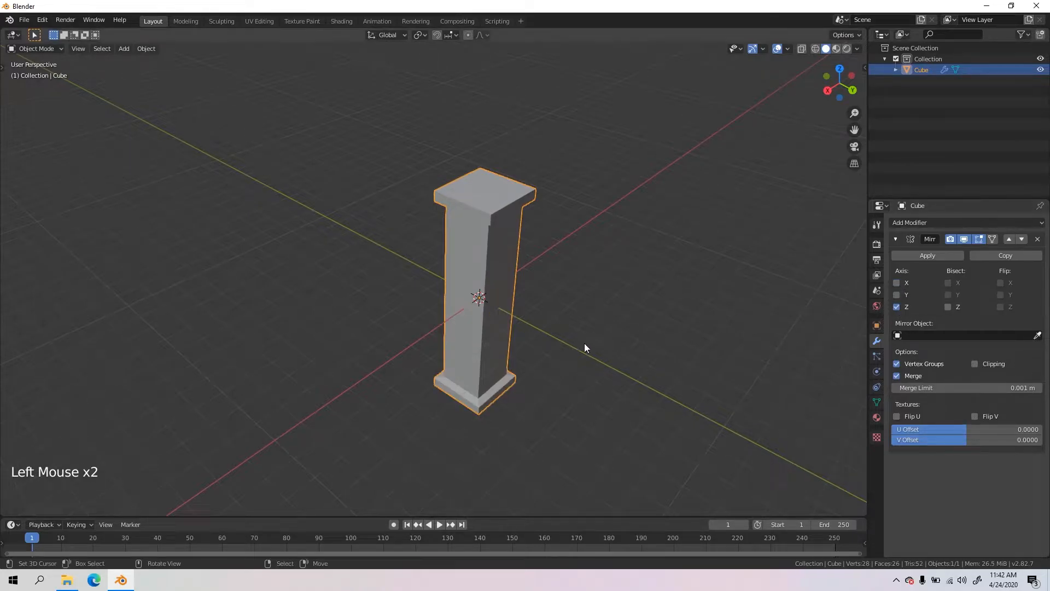
Step: Enter Edit Mode and try to select edges and faces on the shaft, including the mirrored lower half
{"action": "middle_click_drag", "start_coordinate": [584, 348], "coordinate": [443, 249]}
{"action": "key", "text": "Tab"}
{"action": "key", "text": "2"}
{"action": "right_click", "coordinate": [467, 273], "text": "alt"}
{"action": "right_click", "coordinate": [492, 333]}
{"action": "key", "text": "3"}
{"action": "right_click", "coordinate": [438, 343]}
{"action": "right_click", "coordinate": [438, 343]}
{"action": "right_click", "coordinate": [438, 343]}
{"action": "right_click", "coordinate": [438, 343]}
Step: Select all four vertical corner edge loops of the upper half, including the cap corners, in edge selection mode
{"action": "key", "text": "2"}
{"action": "scroll", "coordinate": [461, 335], "scroll_direction": "up", "scroll_amount": 2}
{"action": "right_click", "coordinate": [444, 250]}
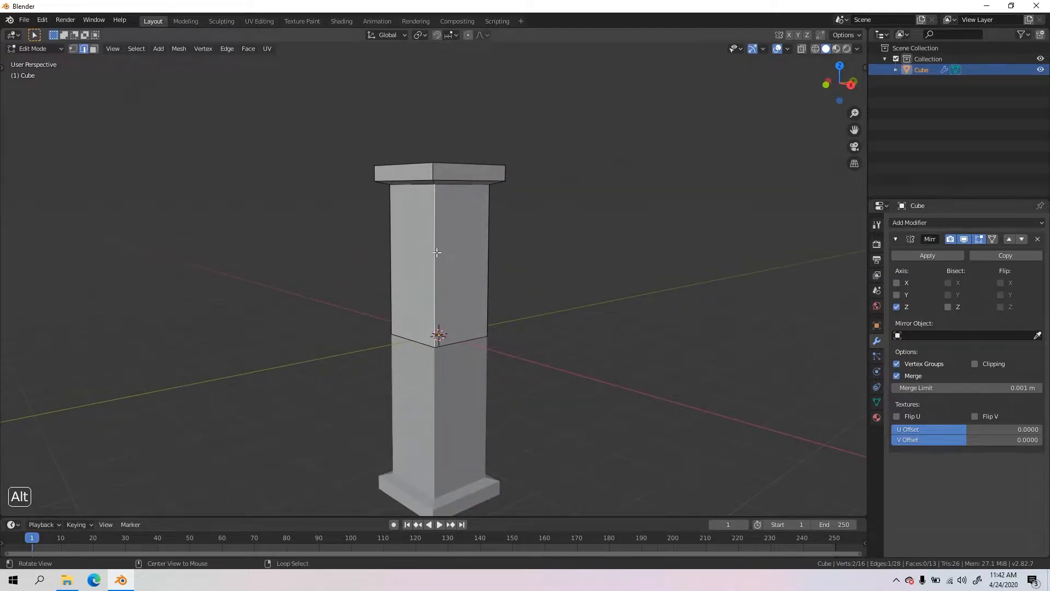
{"action": "right_click", "coordinate": [437, 252], "text": "alt"}
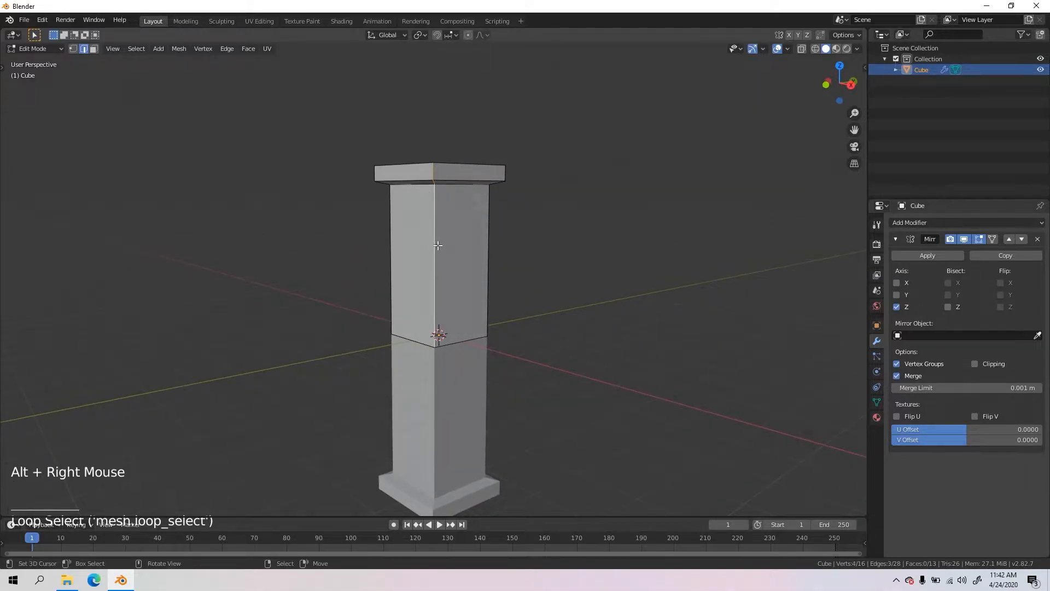
{"action": "middle_click_drag", "start_coordinate": [437, 246], "coordinate": [413, 295]}
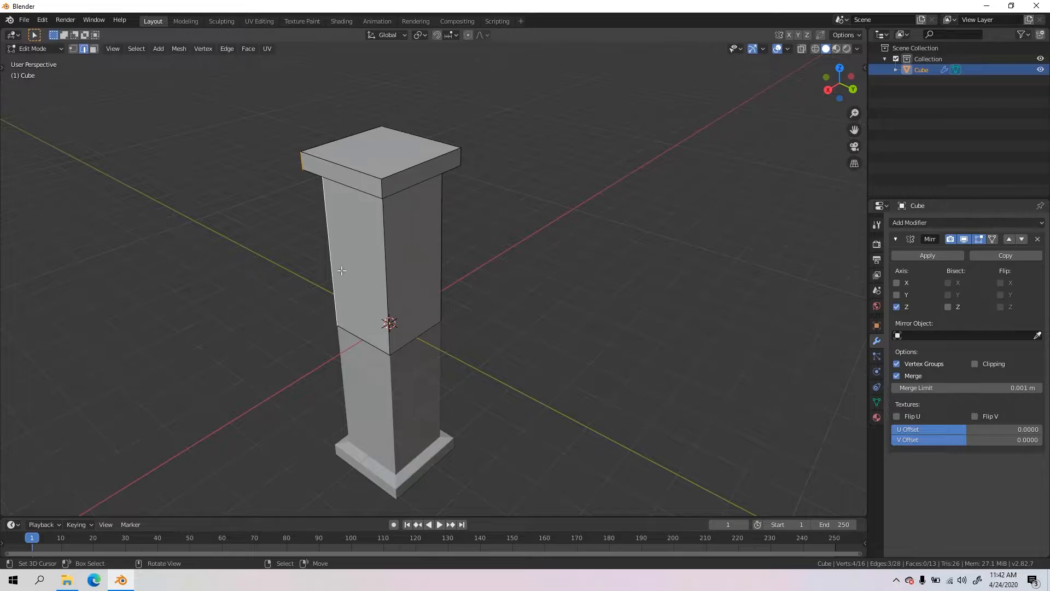
{"action": "right_click", "coordinate": [396, 263], "text": "alt+shift"}
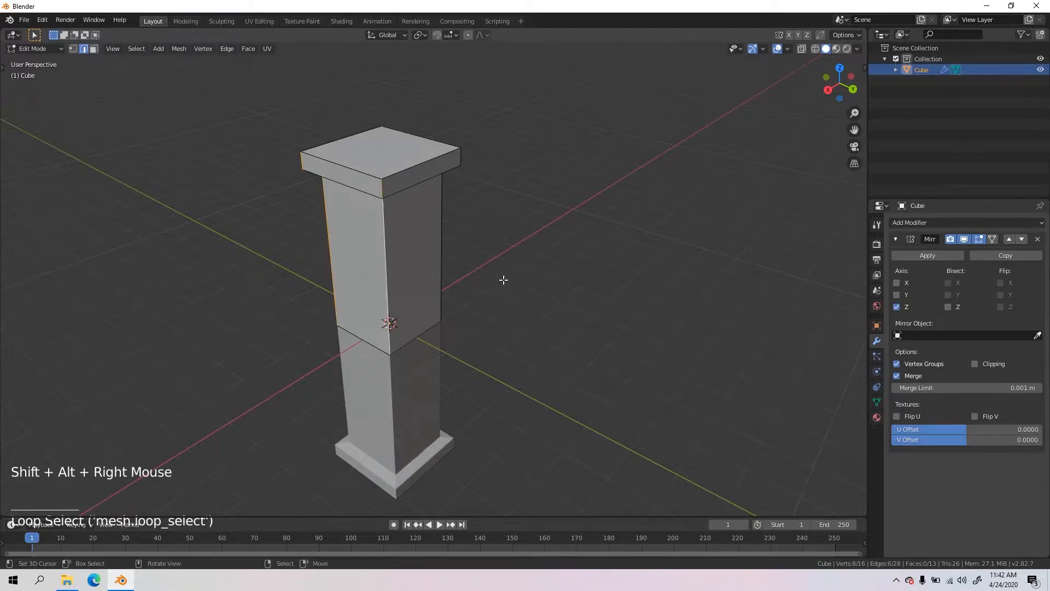
{"action": "middle_click_drag", "start_coordinate": [501, 281], "coordinate": [351, 255]}
{"action": "right_click", "coordinate": [452, 271], "text": "alt+shift"}
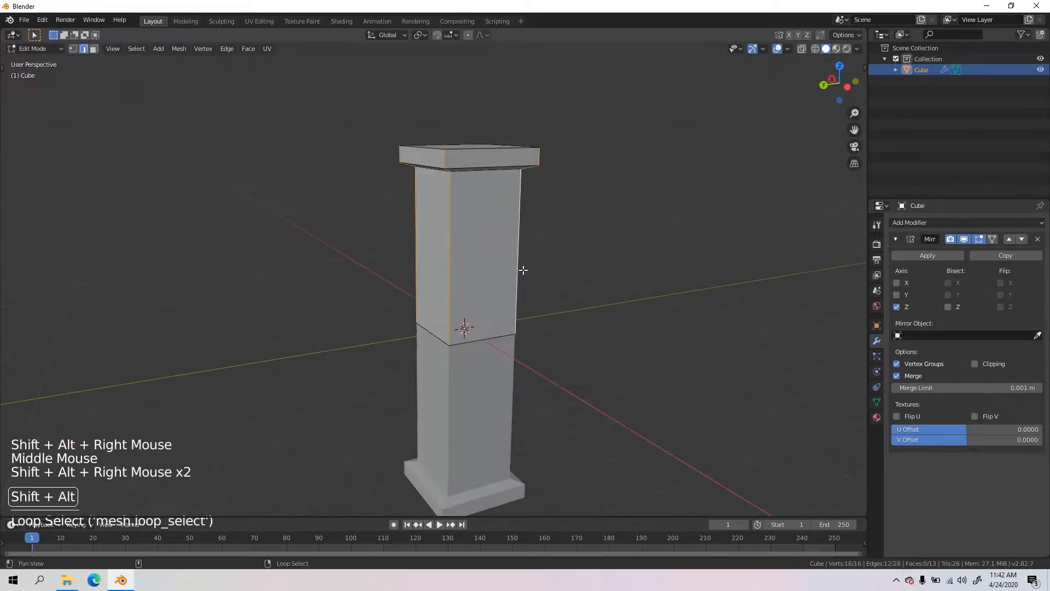
{"action": "middle_click_drag", "start_coordinate": [523, 270], "coordinate": [441, 309]}
{"action": "scroll", "coordinate": [546, 295], "scroll_direction": "up", "scroll_amount": 2}
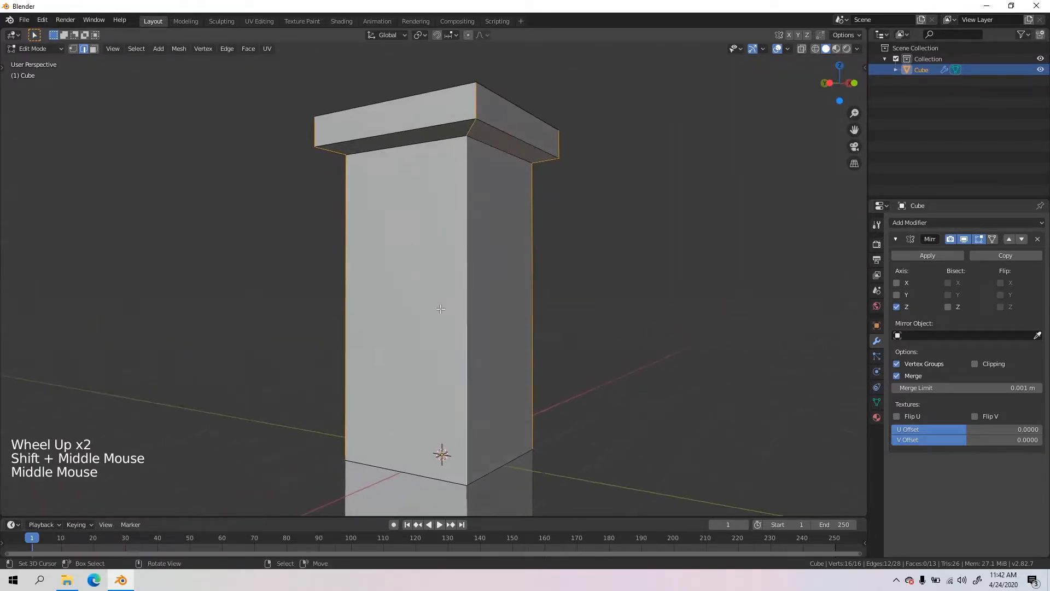
{"action": "key", "text": "ctrl"}
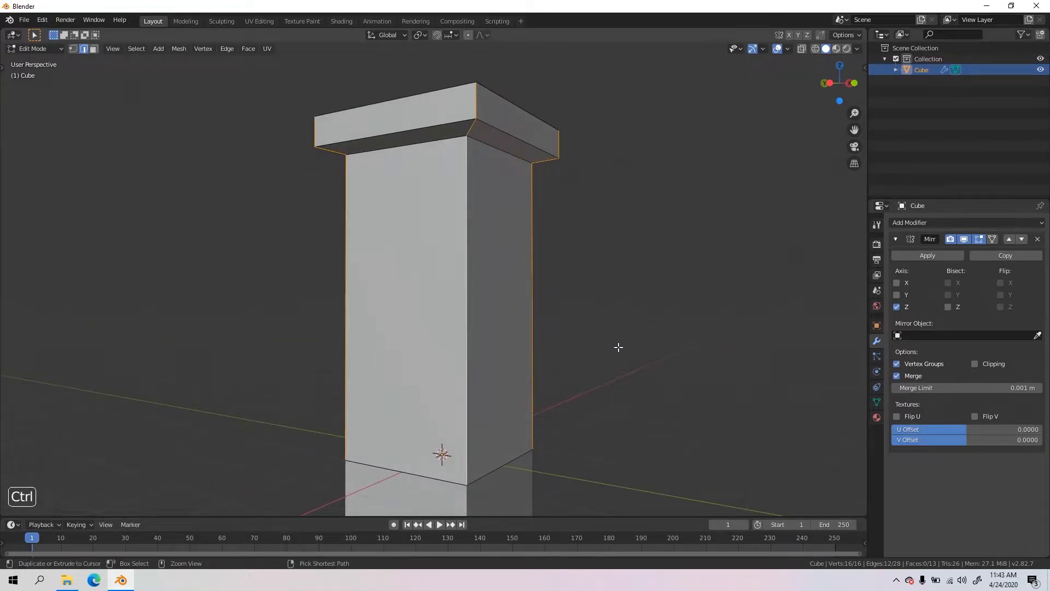
{"action": "left_click", "coordinate": [2, 65]}
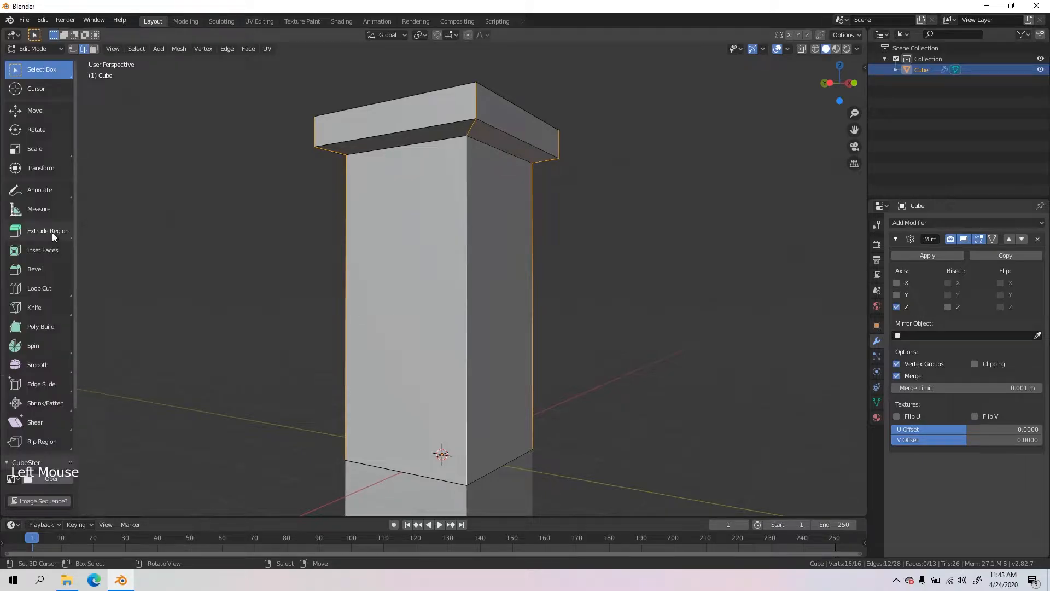
{"action": "left_click", "coordinate": [45, 272]}
{"action": "left_click_drag", "start_coordinate": [442, 281], "coordinate": [439, 317]}
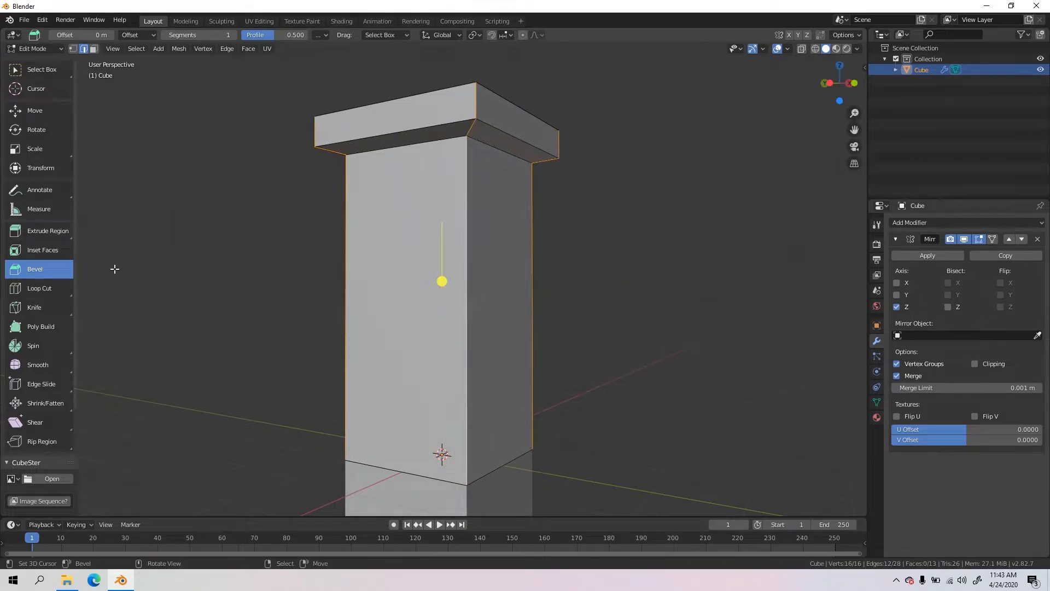
{"action": "left_click", "coordinate": [34, 69]}
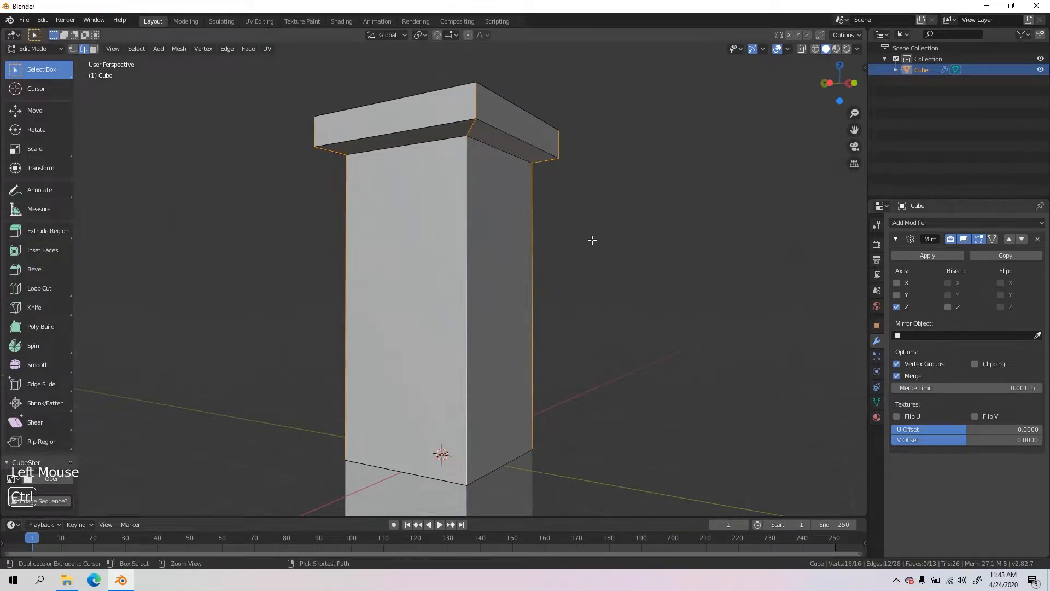
Step: Bevel the selected corner edges with a width of about 0.241 m and 3 segments
{"action": "key", "text": "ctrl+b"}
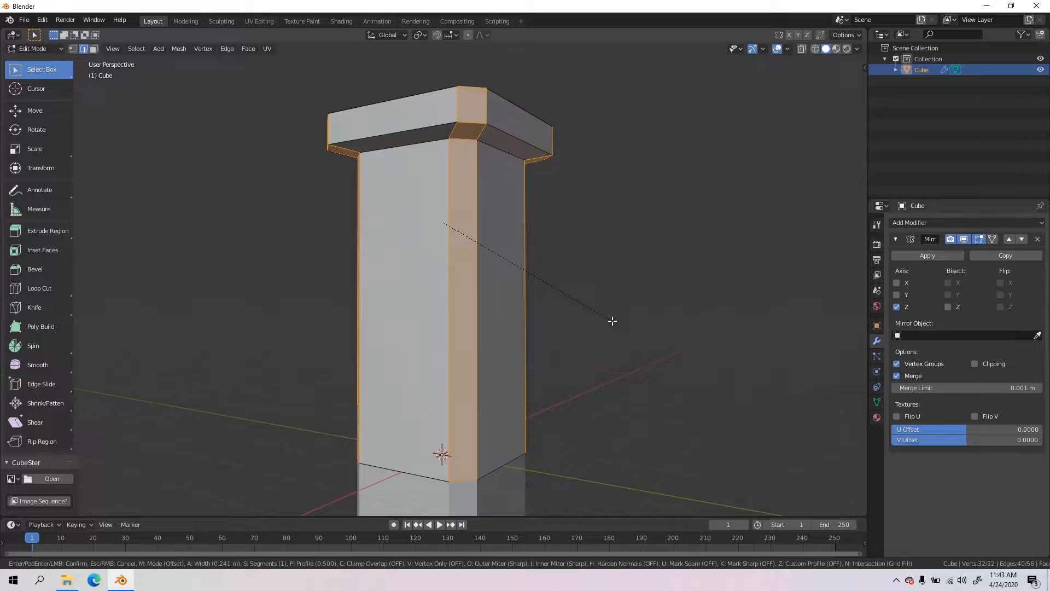
{"action": "scroll", "coordinate": [611, 321], "scroll_direction": "up", "scroll_amount": 1}
{"action": "scroll", "coordinate": [612, 321], "scroll_direction": "up", "scroll_amount": 2}
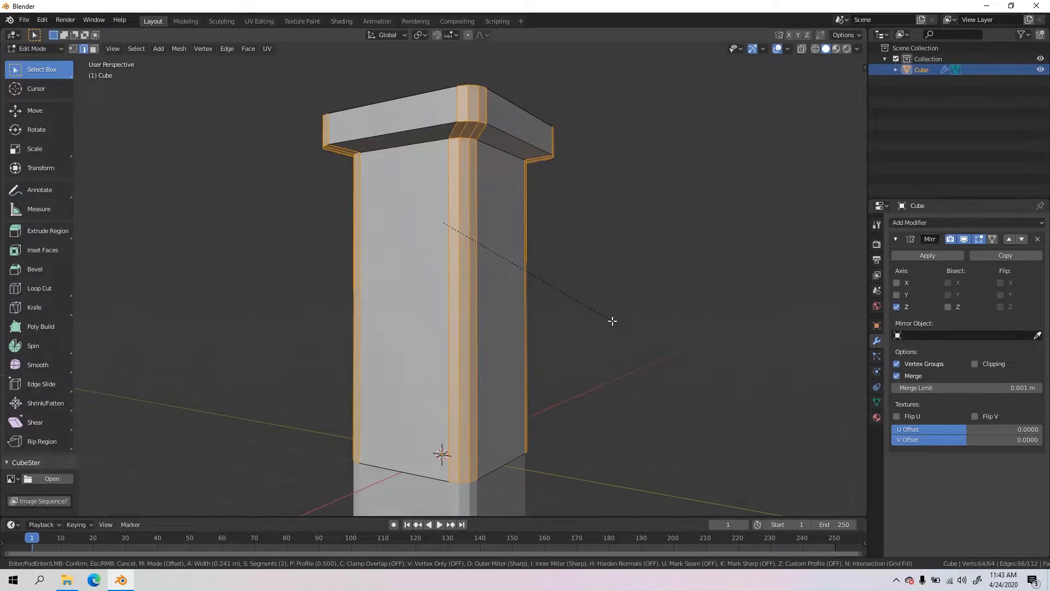
{"action": "left_click", "coordinate": [612, 321]}
{"action": "left_click", "coordinate": [572, 302]}
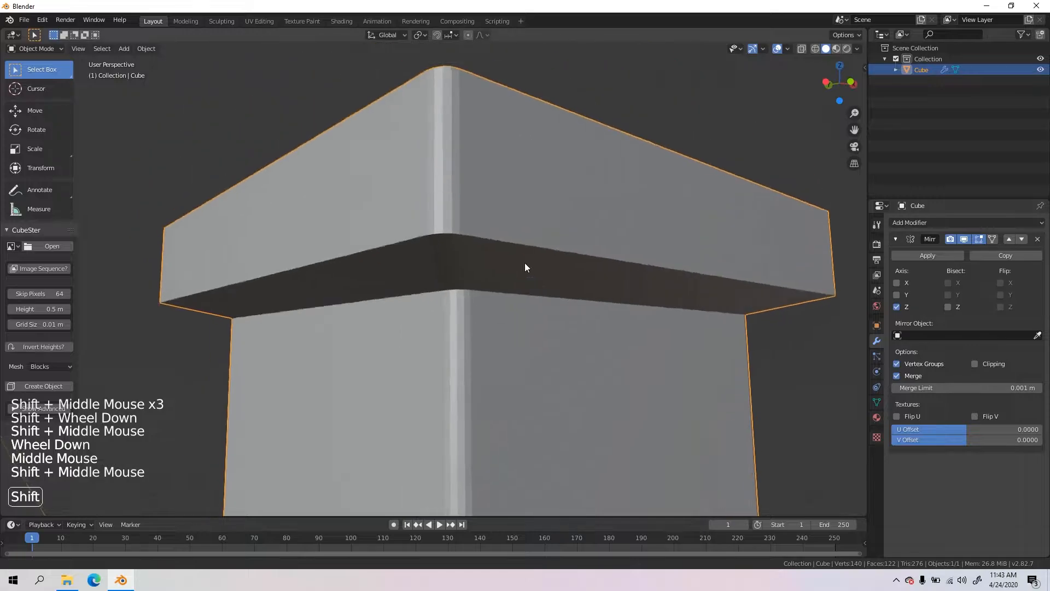
Step: Apply Shade Smooth to the pillar in Object Mode and view the shading on its cap
{"action": "middle_click_drag", "start_coordinate": [524, 267], "coordinate": [462, 237], "text": "shift"}
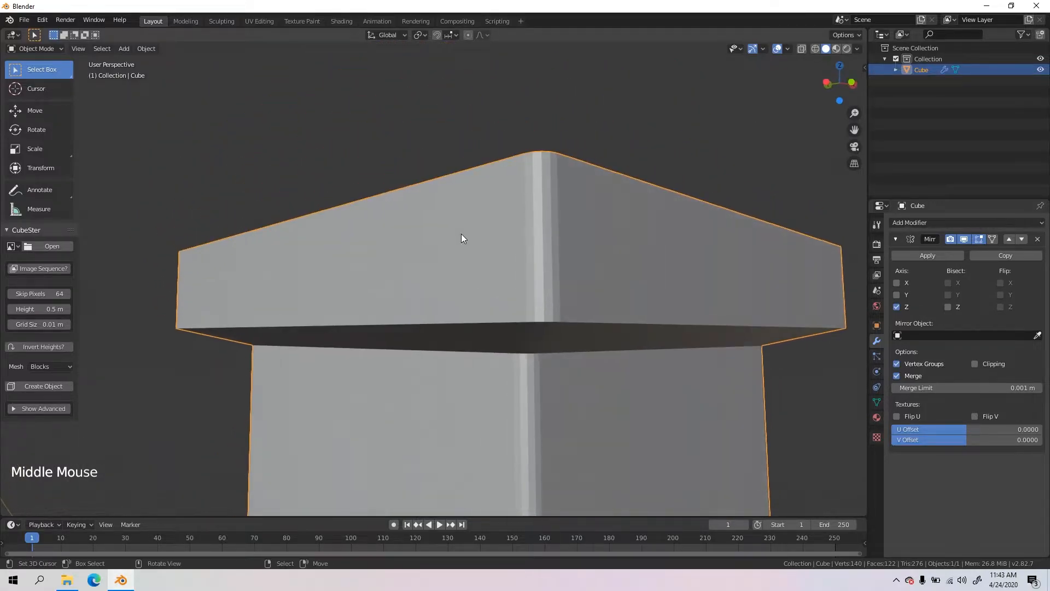
{"action": "scroll", "coordinate": [526, 238], "scroll_direction": "down", "scroll_amount": 2}
{"action": "scroll", "coordinate": [525, 261], "scroll_direction": "down", "scroll_amount": 1}
{"action": "mouse_move", "coordinate": [525, 261]}
{"action": "middle_mouse_down", "text": "shift"}
{"action": "mouse_move", "coordinate": [507, 211]}
{"action": "mouse_move", "coordinate": [474, 225]}
{"action": "mouse_move", "coordinate": [510, 247]}
{"action": "middle_mouse_up", "text": "shift"}
{"action": "scroll", "coordinate": [507, 211], "scroll_direction": "up", "scroll_amount": 2}
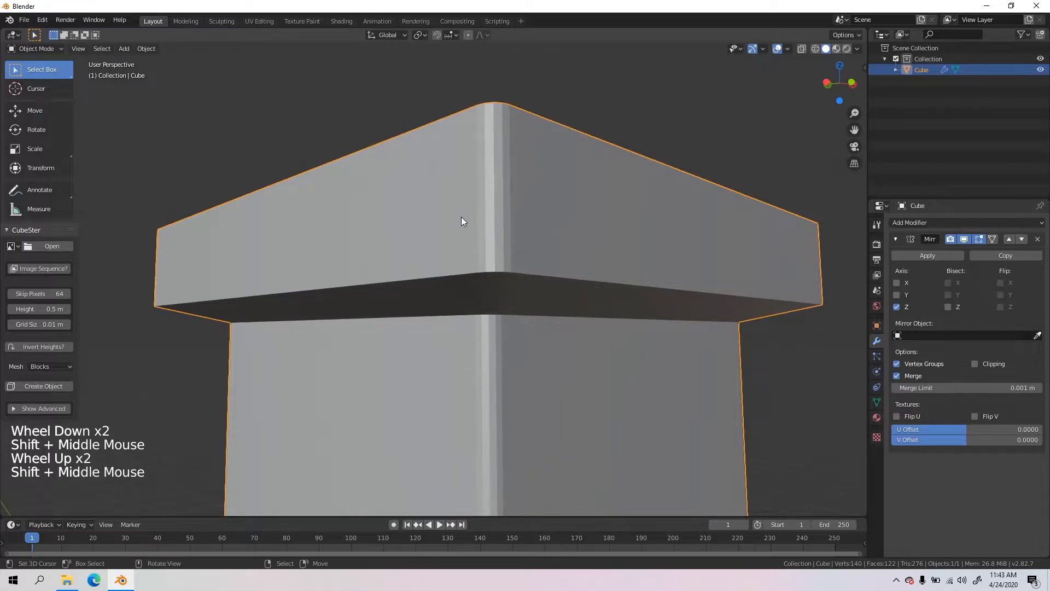
{"action": "key", "text": "F3"}
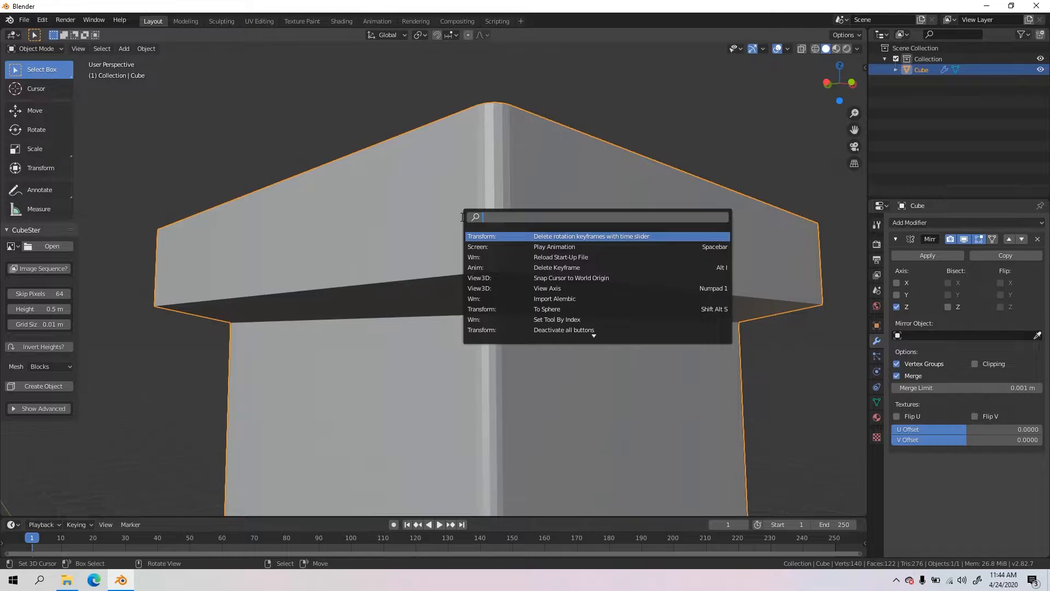
{"action": "type", "text": "smooth"}
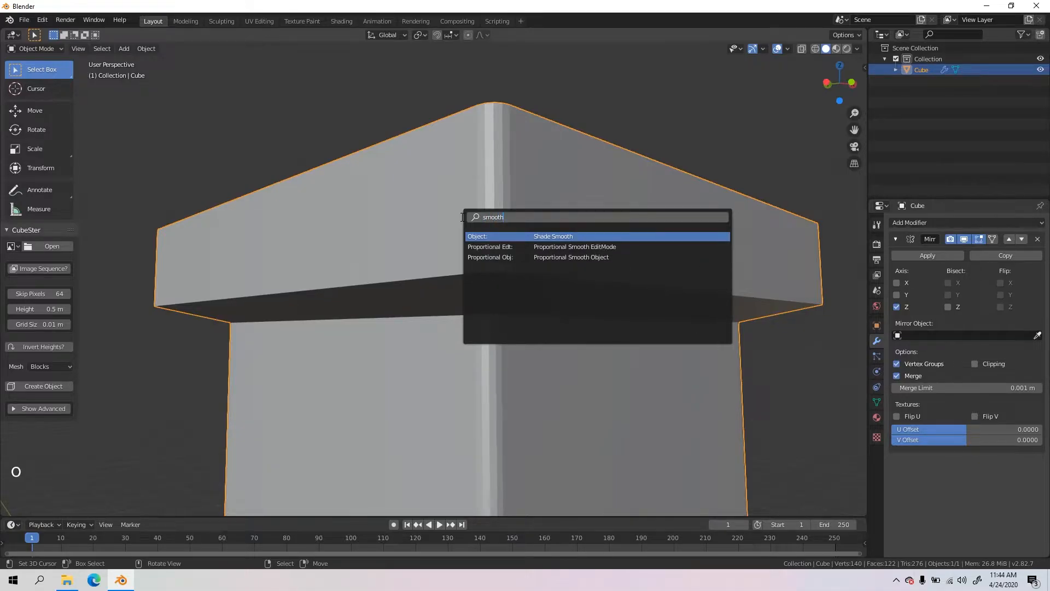
{"action": "left_click", "coordinate": [551, 236]}
{"action": "scroll", "coordinate": [560, 232], "scroll_direction": "down", "scroll_amount": 3}
{"action": "middle_click_drag", "start_coordinate": [559, 233], "coordinate": [878, 396]}
{"action": "scroll", "coordinate": [464, 254], "scroll_direction": "down", "scroll_amount": 2}
{"action": "scroll", "coordinate": [444, 246], "scroll_direction": "up", "scroll_amount": 3}
{"action": "scroll", "coordinate": [501, 301], "scroll_direction": "down", "scroll_amount": 2}
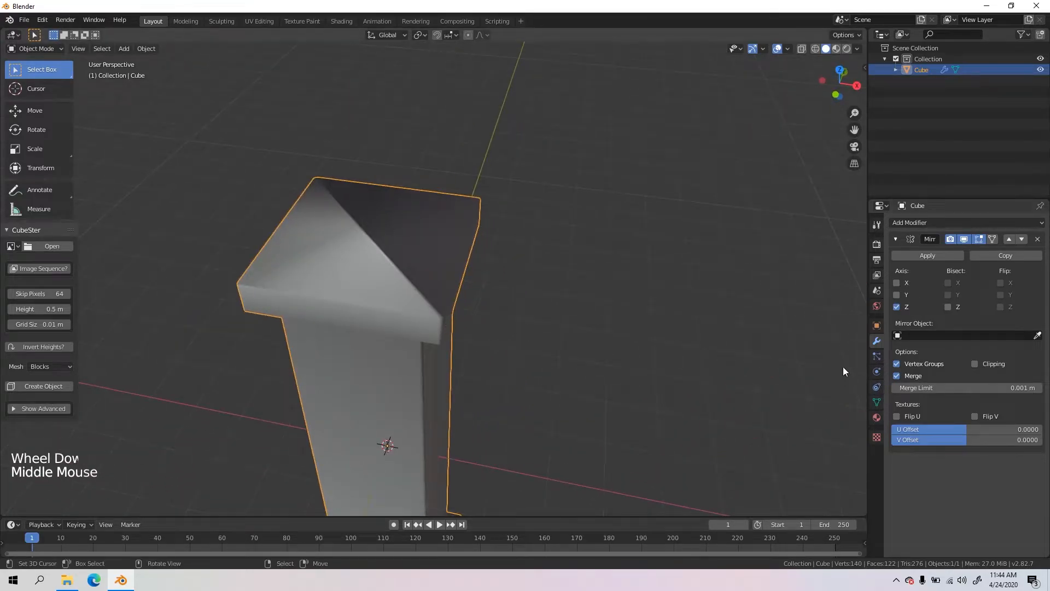
Step: Turn on Auto Smooth in the pillar mesh's normals settings
{"action": "left_click", "coordinate": [877, 402]}
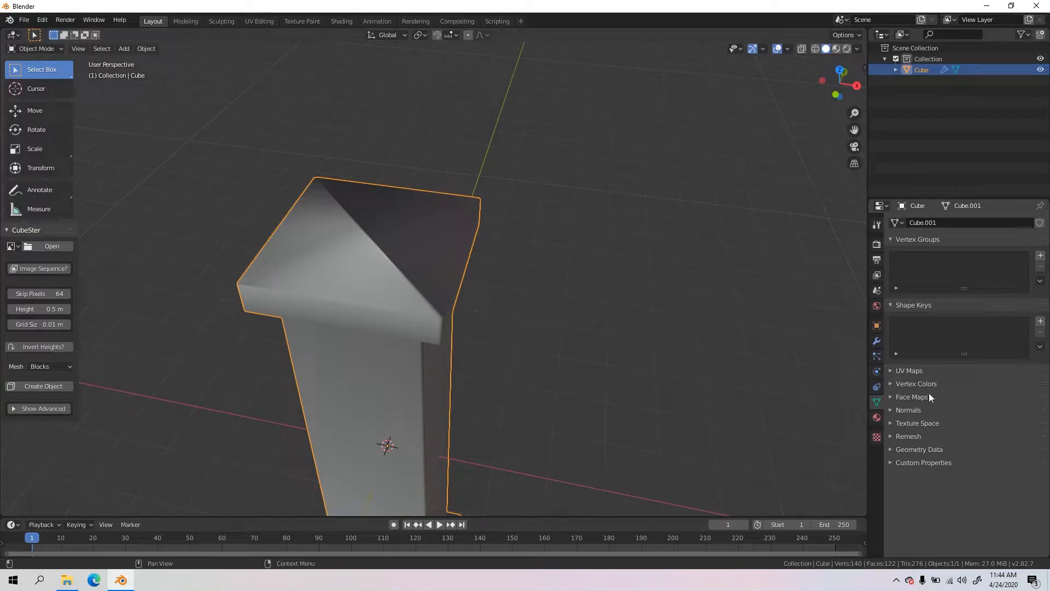
{"action": "left_click", "coordinate": [912, 410]}
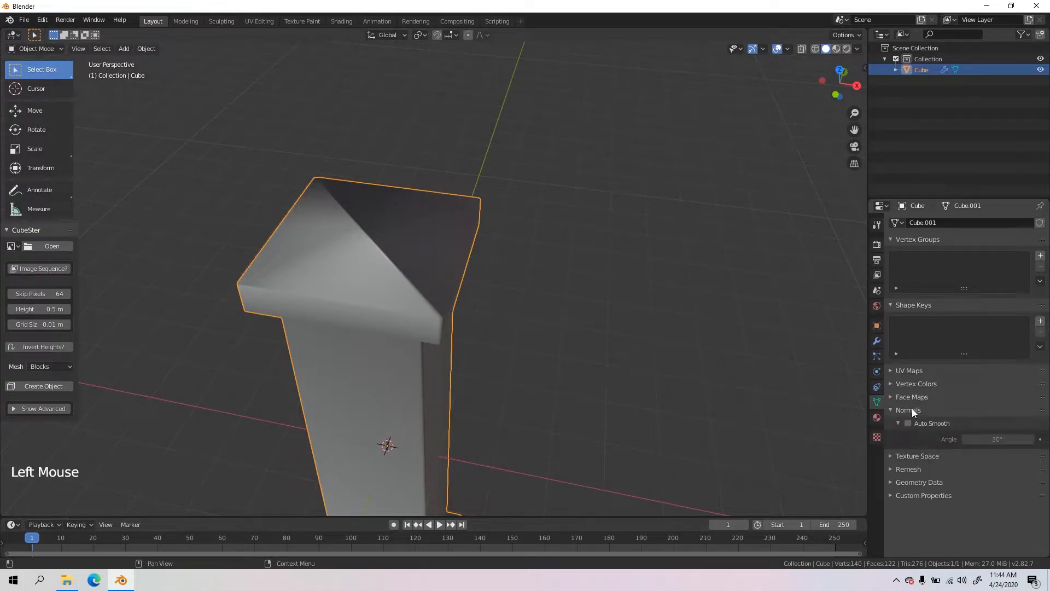
{"action": "left_click", "coordinate": [907, 423]}
Step: Examine the shading on the cap's underside and on the bevelled corners
{"action": "mouse_move", "coordinate": [414, 281]}
{"action": "middle_mouse_down"}
{"action": "mouse_move", "coordinate": [474, 228]}
{"action": "mouse_move", "coordinate": [517, 216]}
{"action": "mouse_move", "coordinate": [452, 215]}
{"action": "mouse_move", "coordinate": [459, 389]}
{"action": "middle_mouse_up"}
{"action": "scroll", "coordinate": [487, 192], "scroll_direction": "up", "scroll_amount": 3}
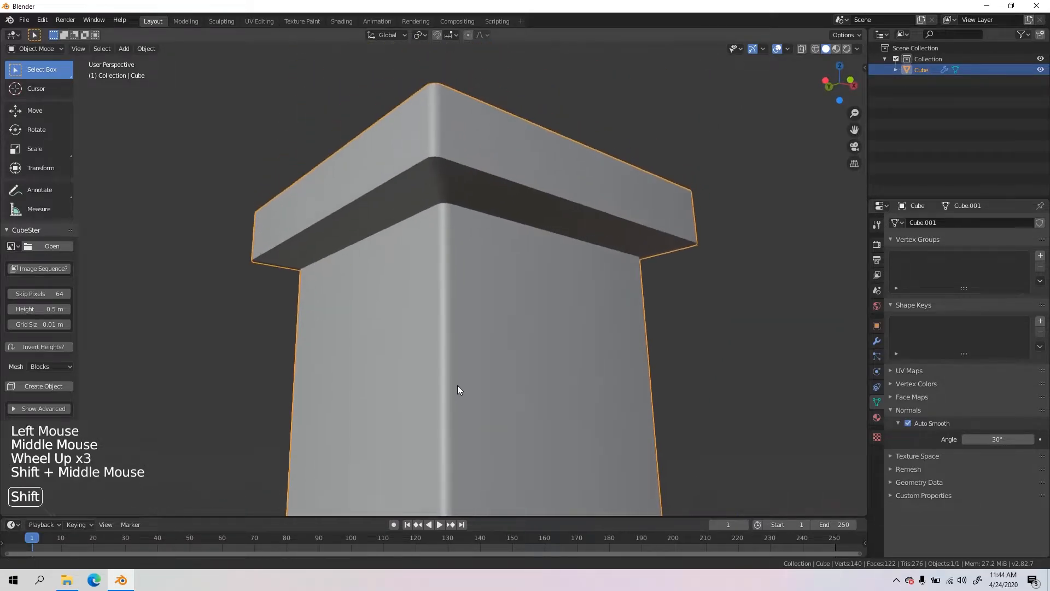
{"action": "scroll", "coordinate": [481, 312], "scroll_direction": "up", "scroll_amount": 2}
{"action": "middle_click_drag", "start_coordinate": [464, 250], "coordinate": [487, 257], "text": "shift"}
{"action": "scroll", "coordinate": [481, 312], "scroll_direction": "down", "scroll_amount": 1}
{"action": "scroll", "coordinate": [506, 252], "scroll_direction": "down", "scroll_amount": 3}
{"action": "key", "text": "Tab"}
{"action": "key", "text": "Tab"}
{"action": "scroll", "coordinate": [487, 257], "scroll_direction": "down", "scroll_amount": 1}
{"action": "middle_click_drag", "start_coordinate": [486, 257], "coordinate": [480, 237]}
{"action": "scroll", "coordinate": [481, 237], "scroll_direction": "up", "scroll_amount": 6}
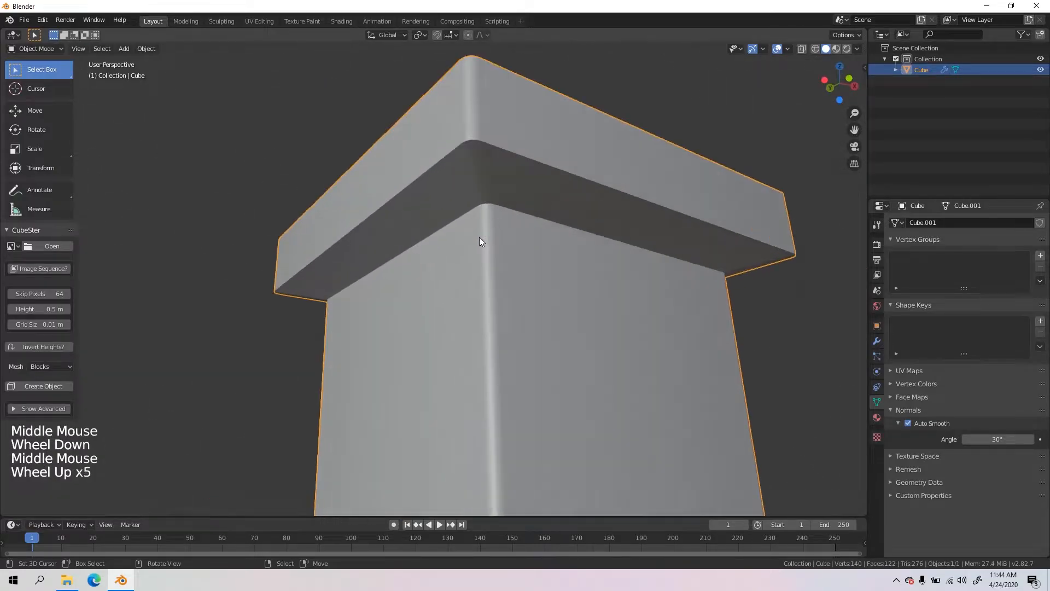
Step: In Edit Mode, select the edge loop where the shaft meets the underside of the cap
{"action": "key", "text": "Tab"}
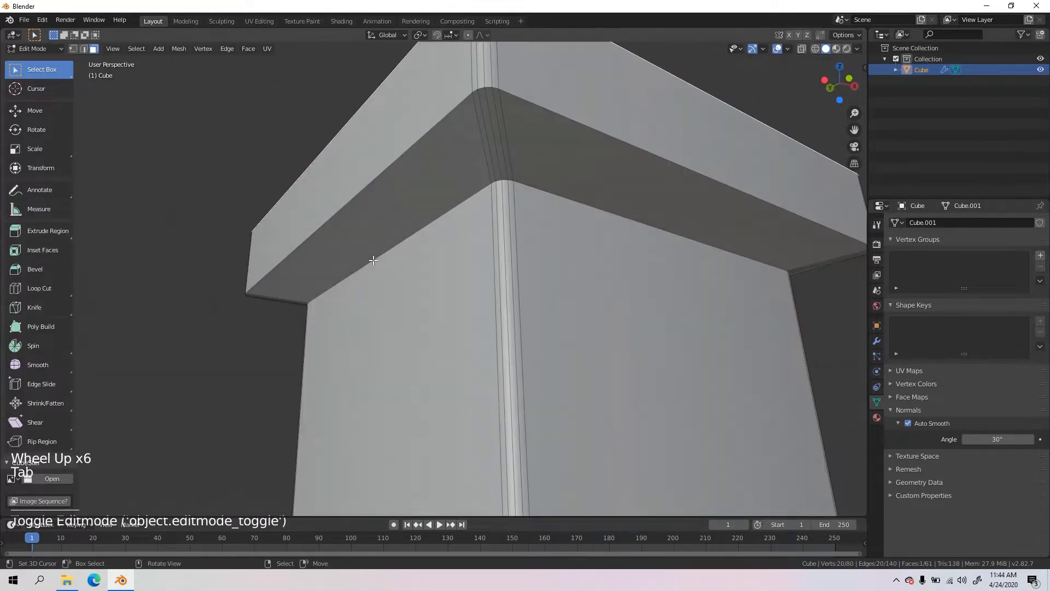
{"action": "key", "text": "2"}
{"action": "right_click", "coordinate": [574, 192]}
{"action": "right_click", "coordinate": [573, 192], "text": "alt"}
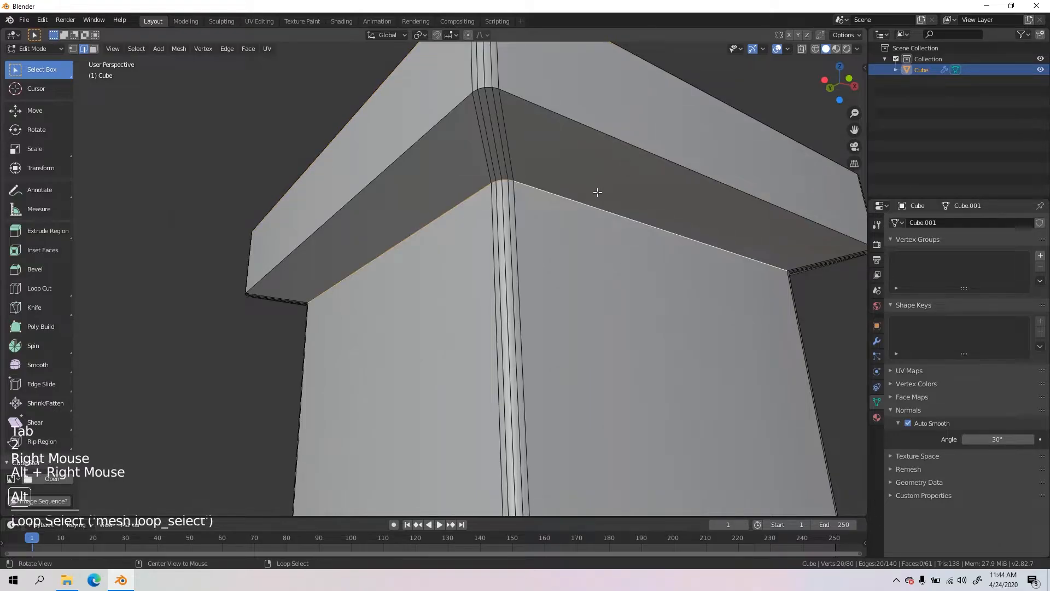
{"action": "middle_click_drag", "start_coordinate": [598, 192], "coordinate": [446, 274]}
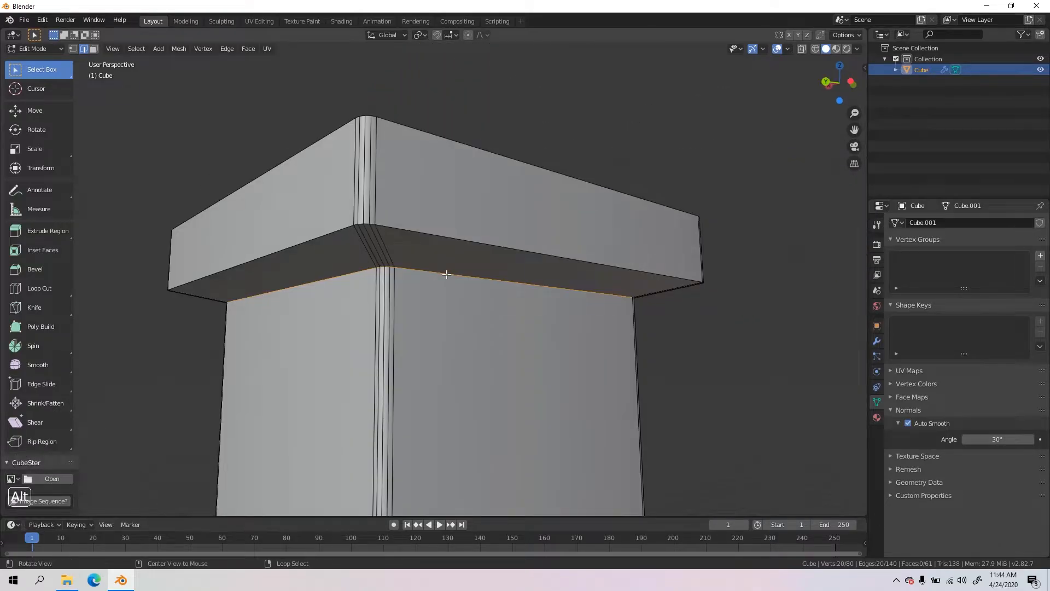
{"action": "right_click", "coordinate": [448, 273], "text": "alt"}
{"action": "right_click", "coordinate": [448, 273], "text": "alt"}
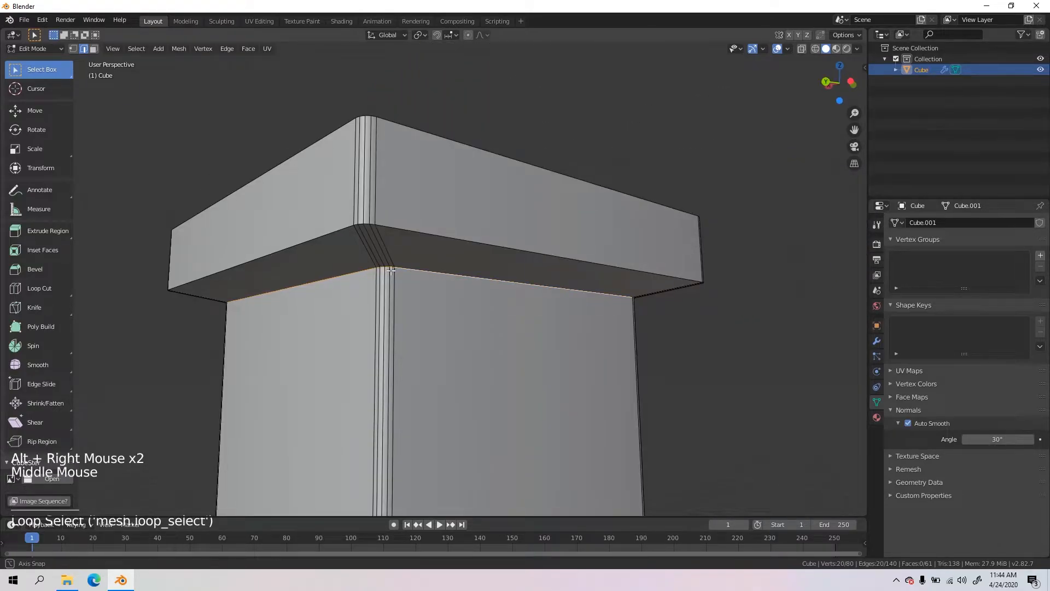
{"action": "middle_click_drag", "start_coordinate": [448, 272], "coordinate": [564, 259]}
{"action": "key", "text": "ctrl+b"}
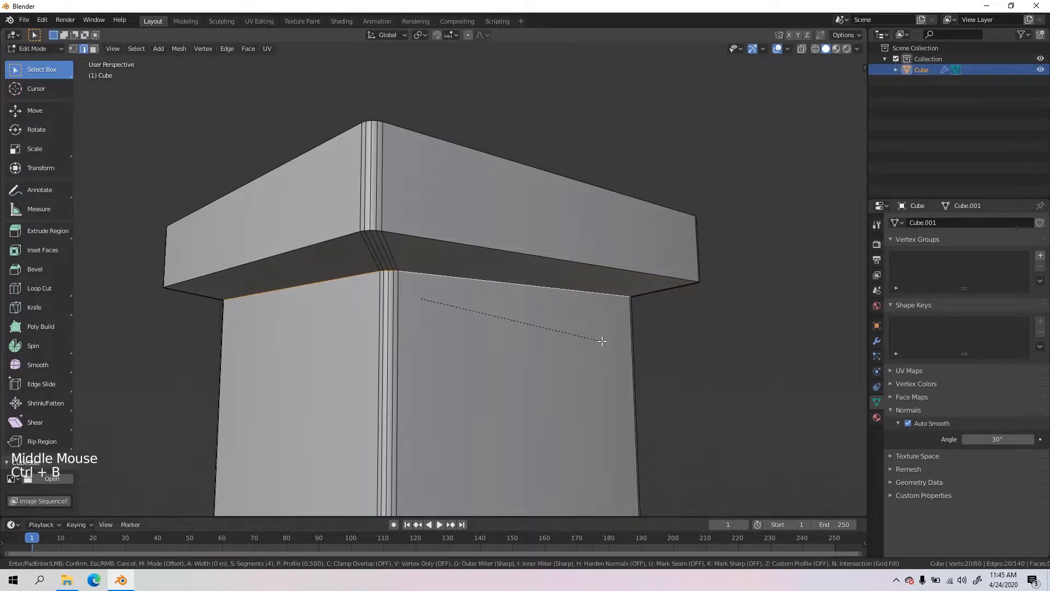
{"action": "scroll", "coordinate": [609, 347], "scroll_direction": "down", "scroll_amount": 1}
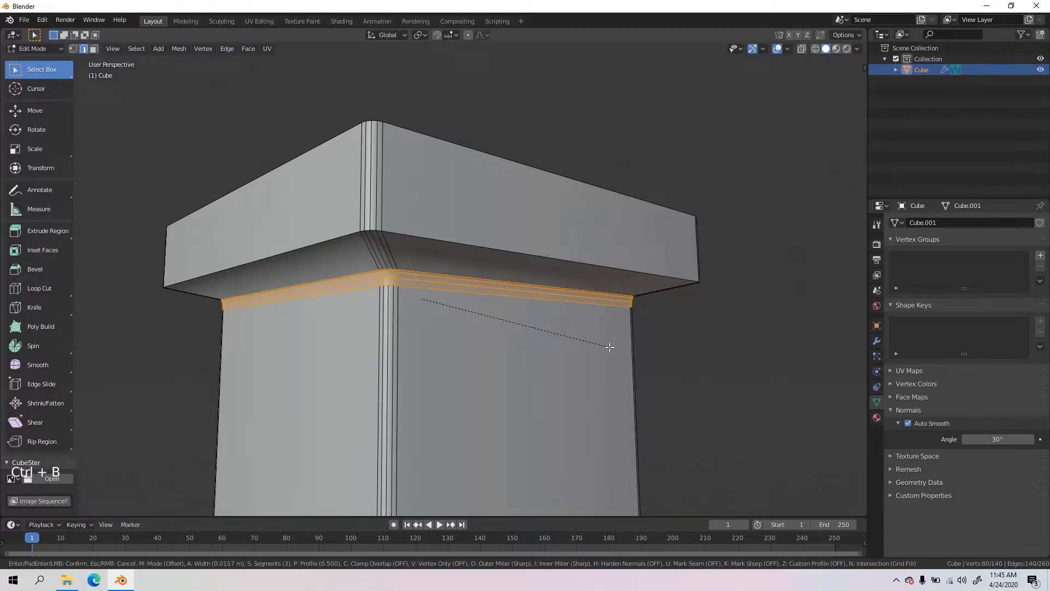
{"action": "scroll", "coordinate": [609, 346], "scroll_direction": "down", "scroll_amount": 1}
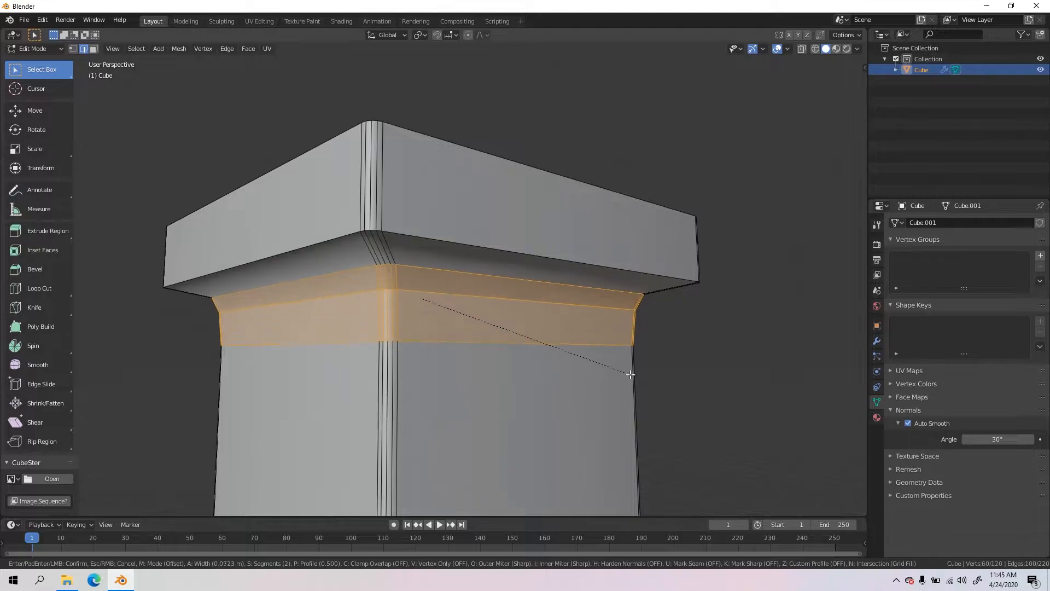
{"action": "left_click", "coordinate": [483, 290]}
{"action": "key", "text": "Tab"}
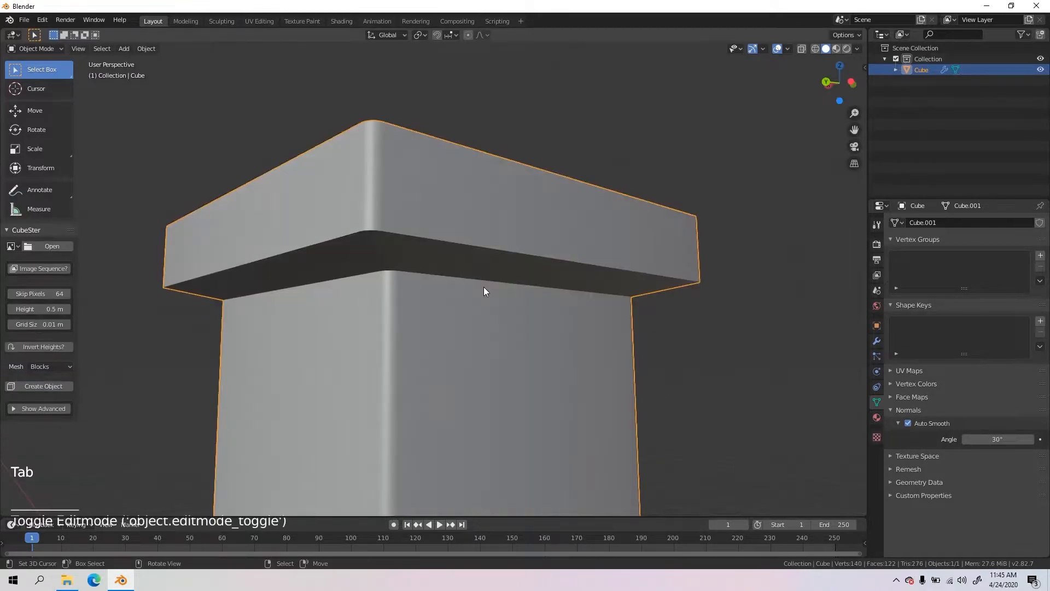
Step: Apply the pillar's rotation and scale in Object Mode
{"action": "mouse_move", "coordinate": [483, 287]}
{"action": "middle_mouse_down"}
{"action": "mouse_move", "coordinate": [426, 336]}
{"action": "mouse_move", "coordinate": [489, 322]}
{"action": "mouse_move", "coordinate": [470, 295]}
{"action": "middle_mouse_up"}
{"action": "scroll", "coordinate": [489, 323], "scroll_direction": "down", "scroll_amount": 3}
{"action": "key", "text": "t"}
{"action": "scroll", "coordinate": [500, 326], "scroll_direction": "down", "scroll_amount": 1}
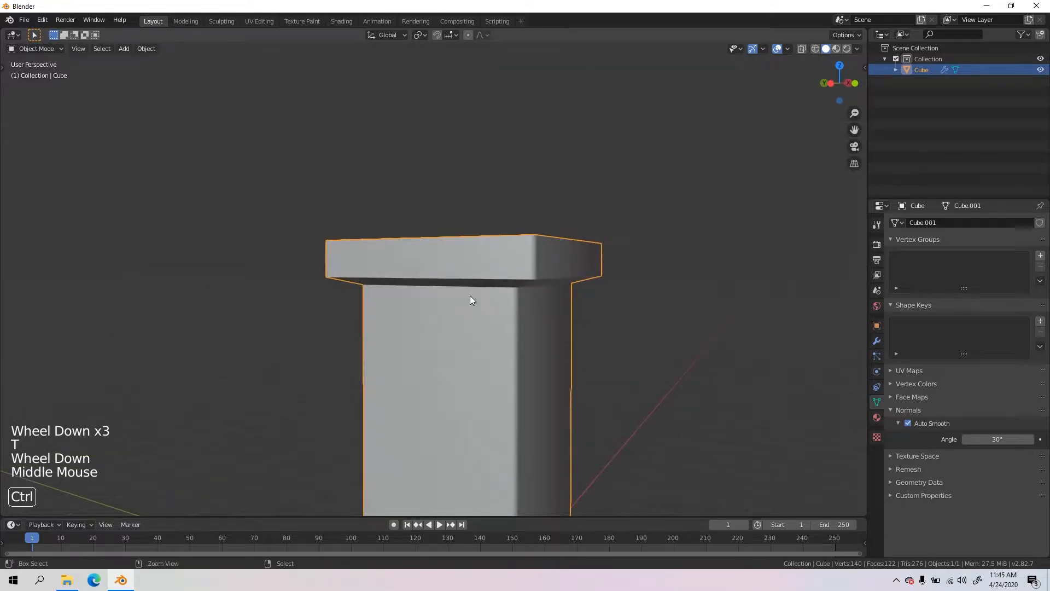
{"action": "key", "text": "ctrl+a"}
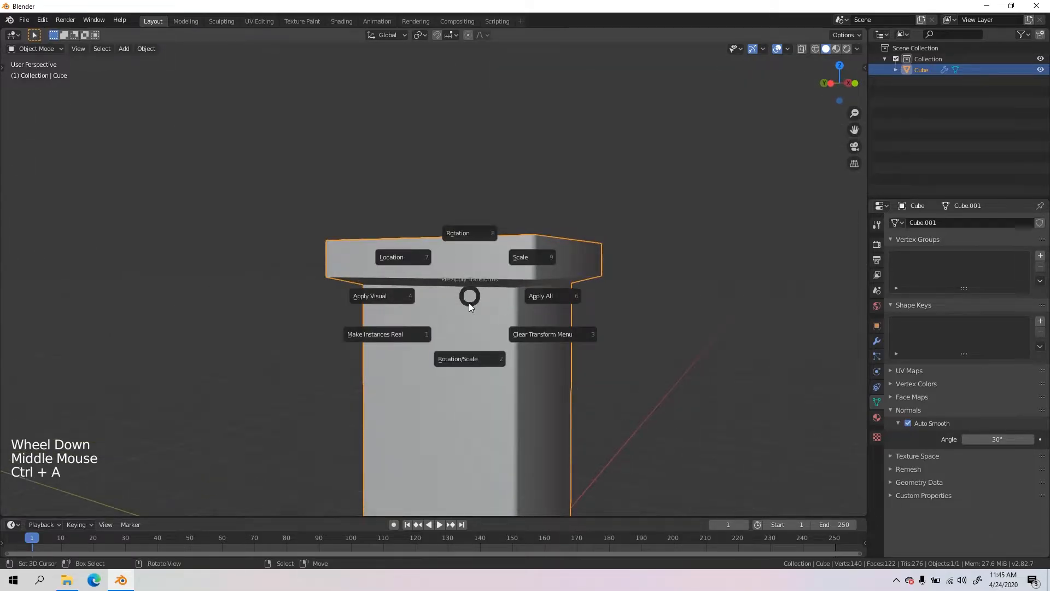
{"action": "left_click", "coordinate": [460, 359]}
Step: Bevel the edge loop where the shaft meets the cap, with a width of about 0.016 m and 3 segments
{"action": "key", "text": "Tab"}
{"action": "scroll", "coordinate": [492, 339], "scroll_direction": "down", "scroll_amount": 2}
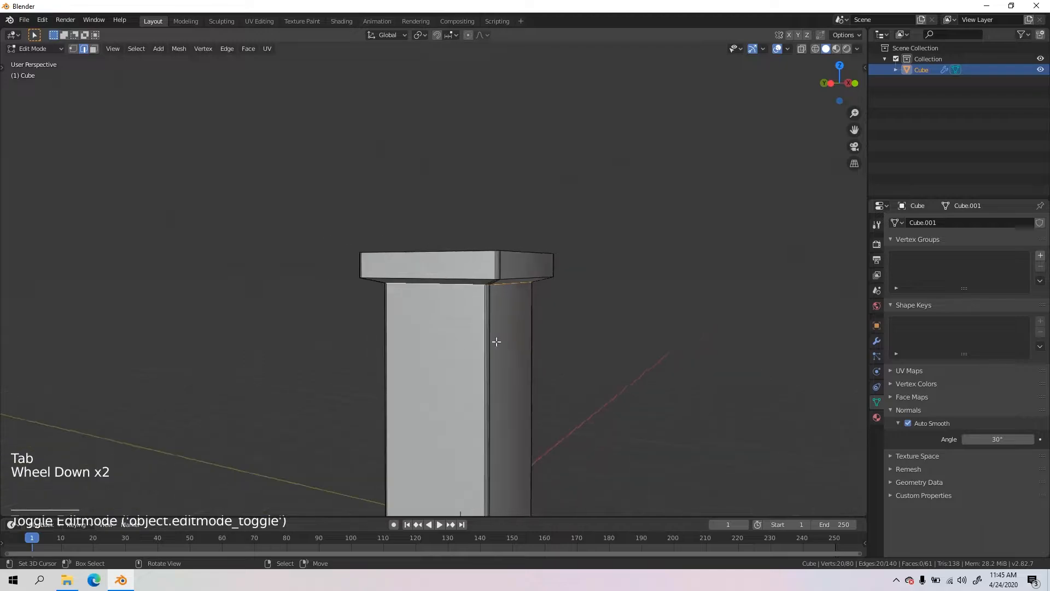
{"action": "middle_click_drag", "start_coordinate": [492, 340], "coordinate": [511, 235], "text": "shift"}
{"action": "scroll", "coordinate": [516, 303], "scroll_direction": "up", "scroll_amount": 1}
{"action": "scroll", "coordinate": [516, 303], "scroll_direction": "up", "scroll_amount": 3}
{"action": "scroll", "coordinate": [516, 304], "scroll_direction": "up", "scroll_amount": 1, "text": "shift"}
{"action": "middle_click_drag", "start_coordinate": [516, 304], "coordinate": [519, 277], "text": "shift"}
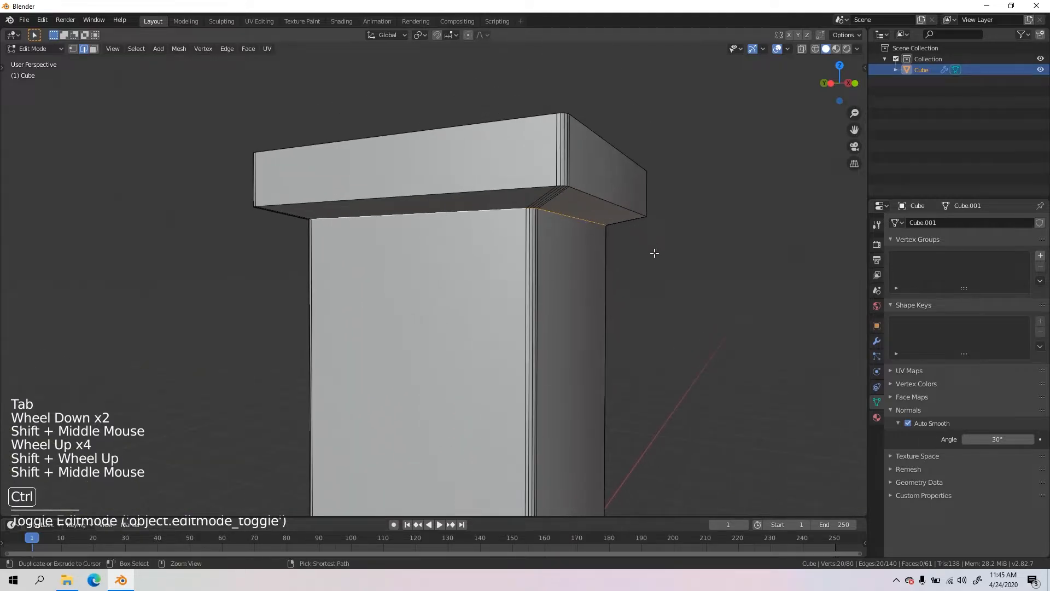
{"action": "key", "text": "ctrl+b"}
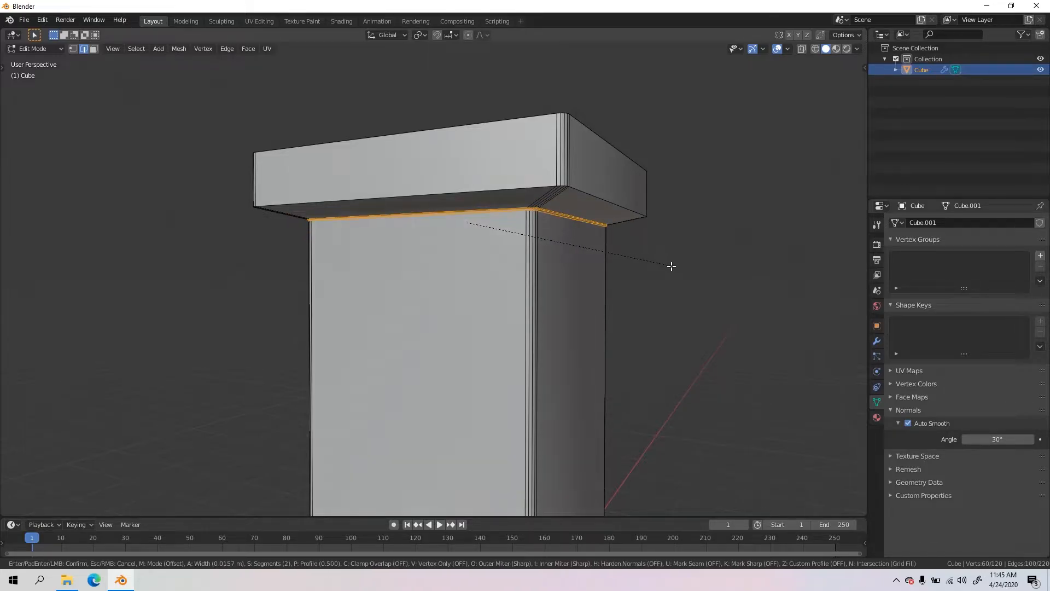
{"action": "left_click", "coordinate": [672, 267]}
{"action": "key", "text": "Tab"}
Step: Bevel the cap's lower outer edge loop with a width of about 0.026 m and 3 segments
{"action": "middle_click_drag", "start_coordinate": [672, 272], "coordinate": [546, 216]}
{"action": "middle_click_drag", "start_coordinate": [455, 212], "coordinate": [404, 178]}
{"action": "key", "text": "Tab"}
{"action": "scroll", "coordinate": [464, 231], "scroll_direction": "up", "scroll_amount": 2}
{"action": "key", "text": "alt+a"}
{"action": "right_click", "coordinate": [403, 178], "text": "alt"}
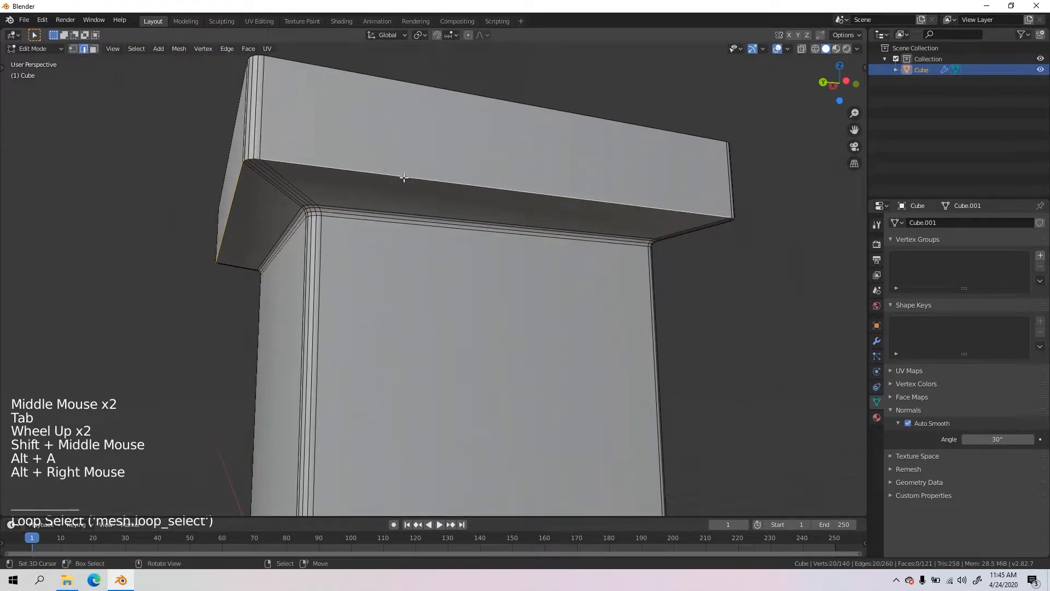
{"action": "key", "text": "ctrl+b"}
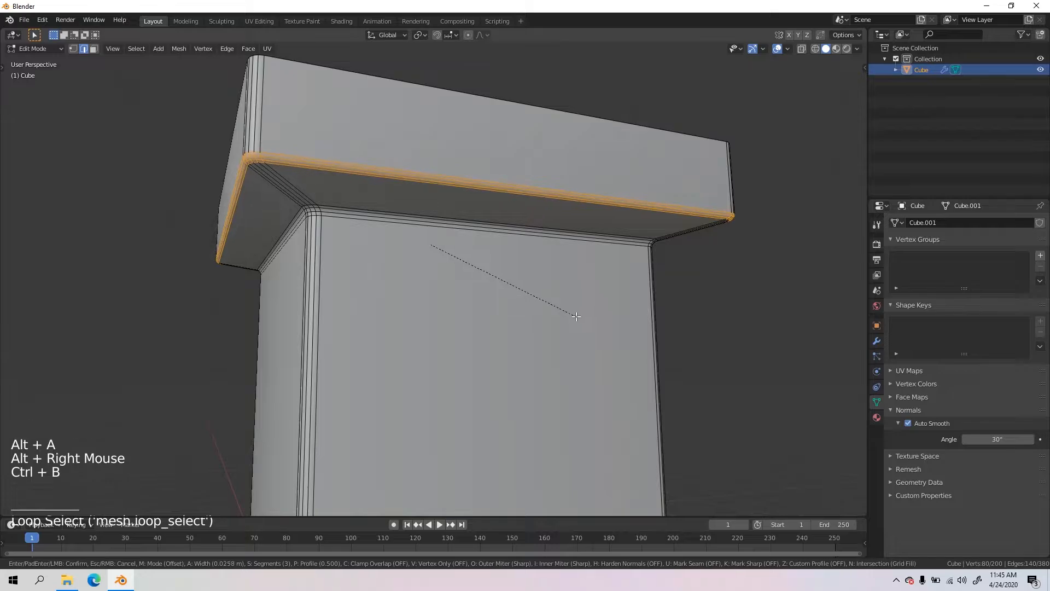
{"action": "left_click", "coordinate": [575, 310]}
{"action": "key", "text": "Tab"}
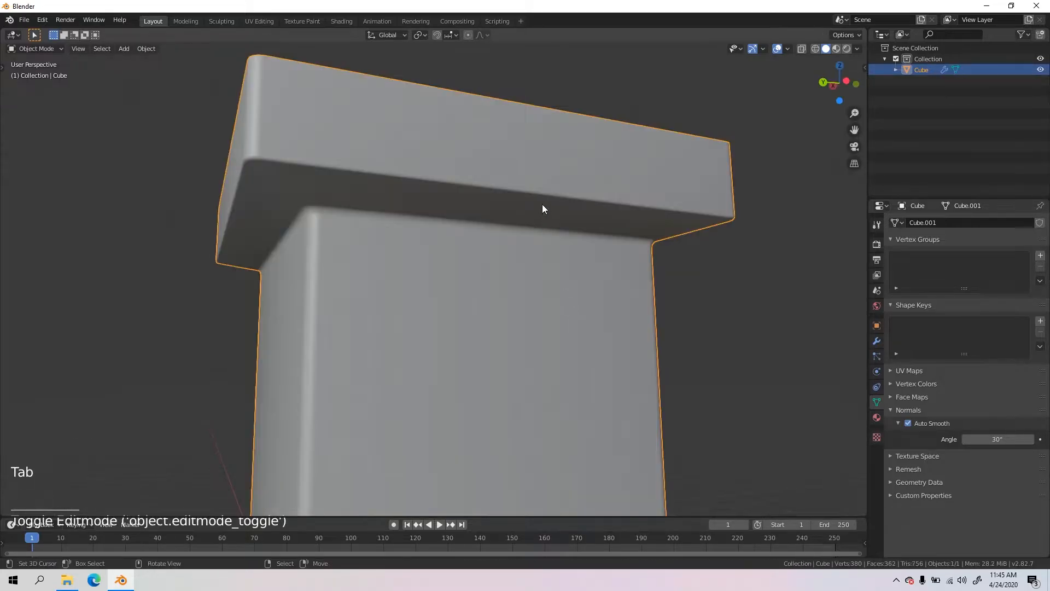
Step: Examine the whole pillar from the bevelled cap down to the mirrored base
{"action": "middle_click_drag", "start_coordinate": [544, 206], "coordinate": [400, 239]}
{"action": "scroll", "coordinate": [401, 239], "scroll_direction": "down", "scroll_amount": 4}
{"action": "middle_click_drag", "start_coordinate": [469, 270], "coordinate": [539, 225], "text": "shift"}
{"action": "scroll", "coordinate": [544, 154], "scroll_direction": "down", "scroll_amount": 6}
{"action": "middle_click_drag", "start_coordinate": [566, 258], "coordinate": [438, 215], "text": "shift"}
{"action": "scroll", "coordinate": [415, 247], "scroll_direction": "up", "scroll_amount": 1}
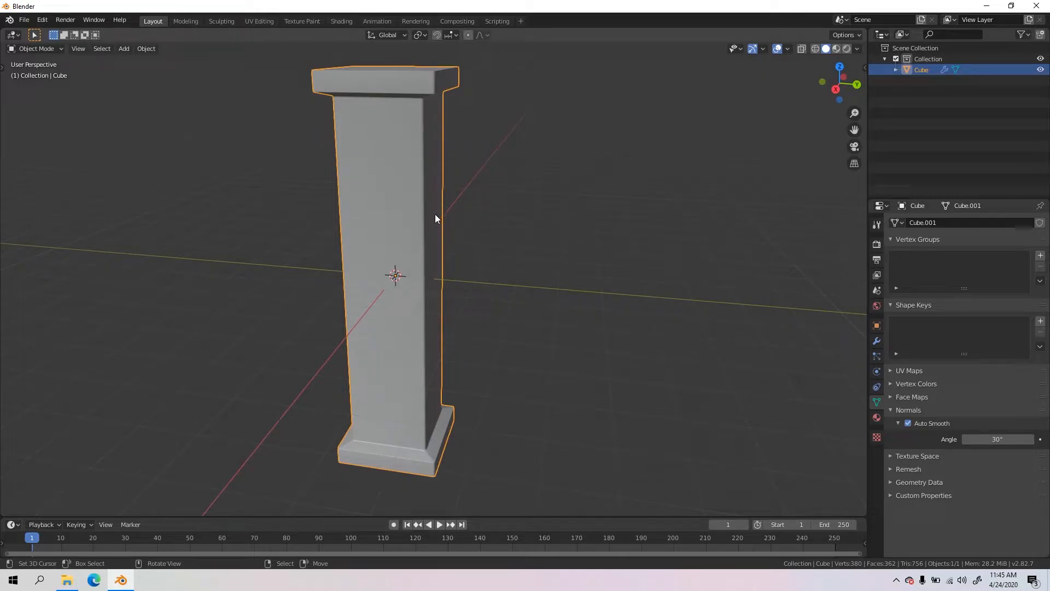
{"action": "middle_click_drag", "start_coordinate": [435, 218], "coordinate": [376, 307]}
{"action": "scroll", "coordinate": [464, 227], "scroll_direction": "up", "scroll_amount": 1}
{"action": "scroll", "coordinate": [428, 254], "scroll_direction": "down", "scroll_amount": 2}
Step: Add a loop cut around the middle of the upper shaft half and bevel it into a band with 2 segments
{"action": "key", "text": "Tab"}
{"action": "scroll", "coordinate": [382, 264], "scroll_direction": "up", "scroll_amount": 4}
{"action": "middle_click_drag", "start_coordinate": [377, 308], "coordinate": [480, 380], "text": "shift"}
{"action": "key", "text": "ctrl+r"}
{"action": "left_click", "coordinate": [538, 218]}
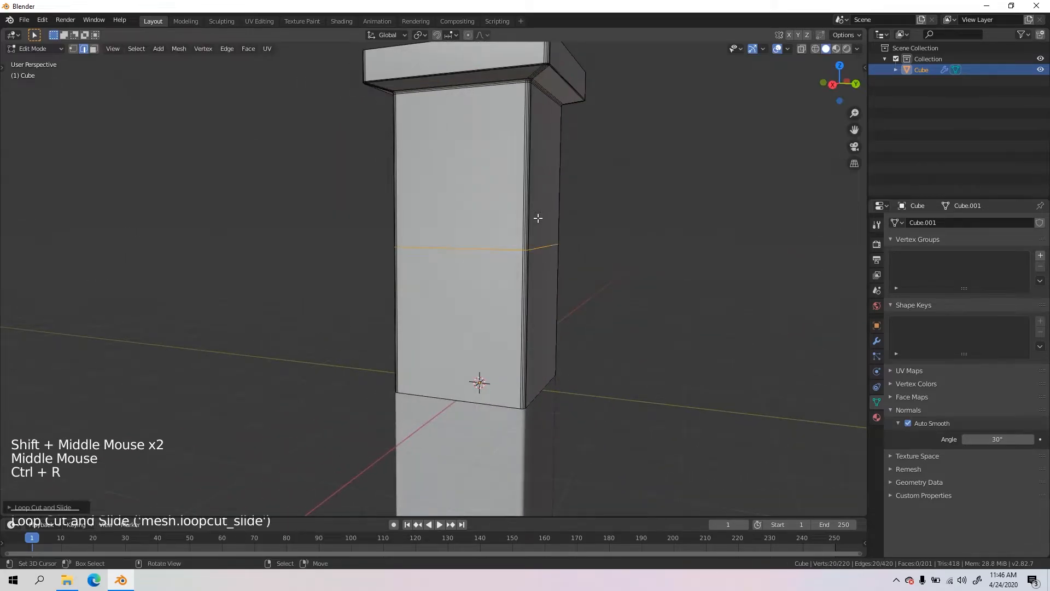
{"action": "key", "text": "ctrl+b"}
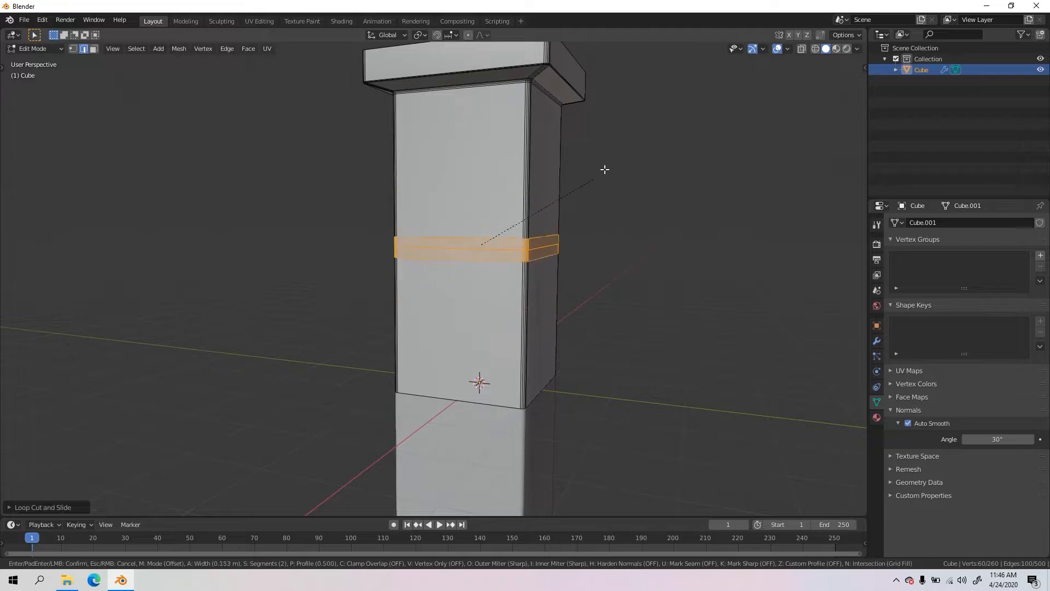
{"action": "left_click", "coordinate": [603, 170]}
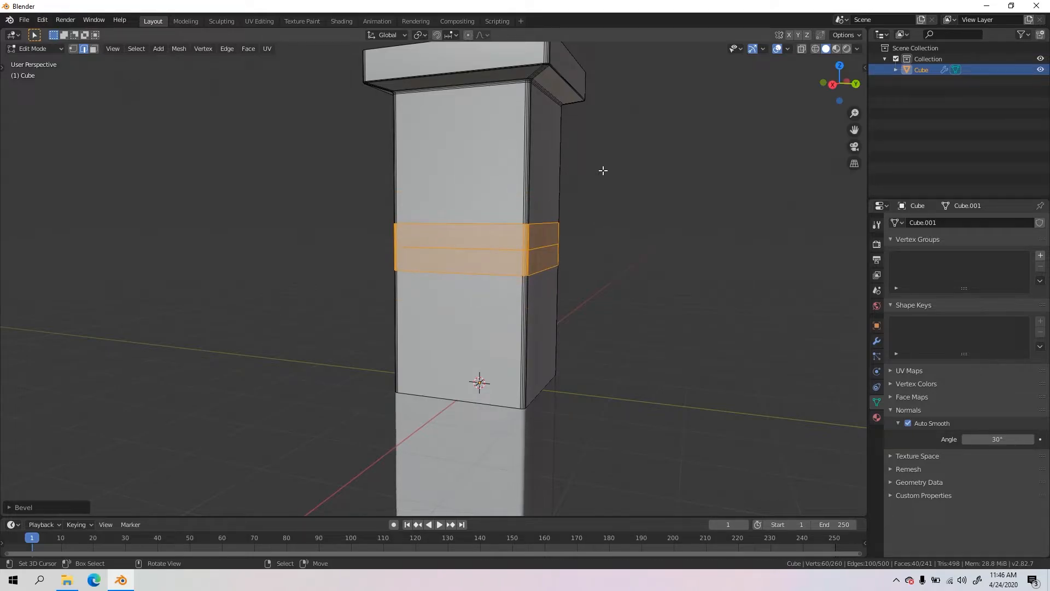
Step: Bevel the band's centre loop about 0.147 m wide with 2 segments, and scale the new centre loop inward to about 0.93
{"action": "right_click", "coordinate": [493, 241], "text": "alt"}
{"action": "key", "text": "ctrl+b"}
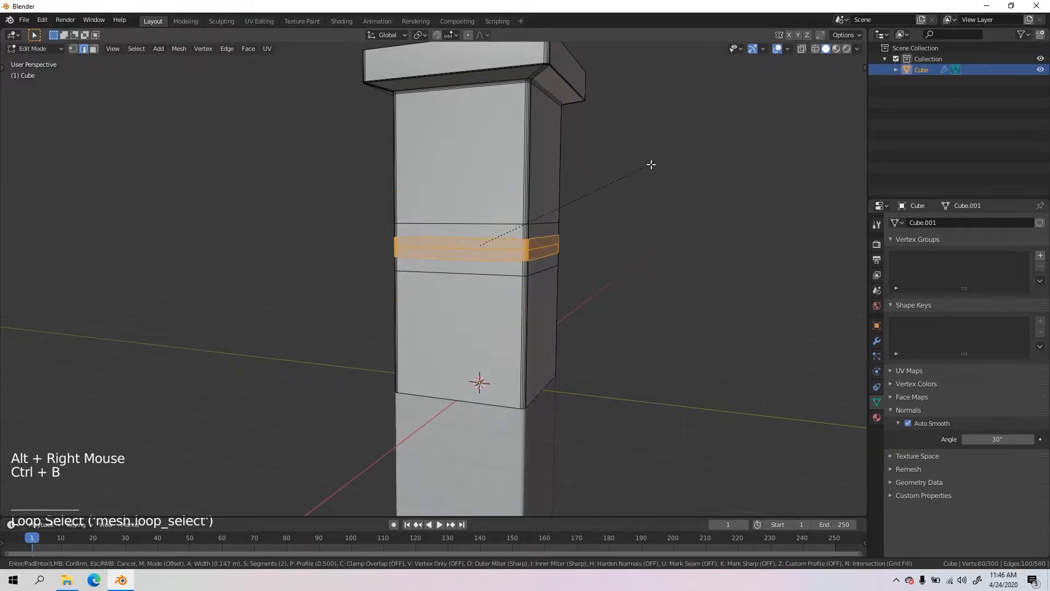
{"action": "left_click", "coordinate": [651, 164]}
{"action": "right_click", "coordinate": [505, 246], "text": "alt"}
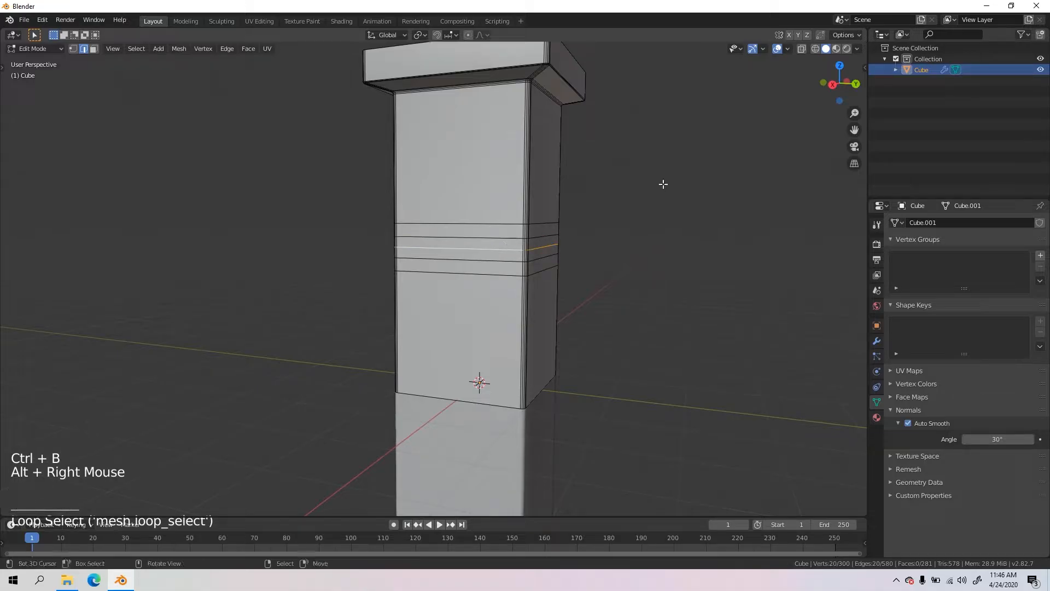
{"action": "key", "text": "s"}
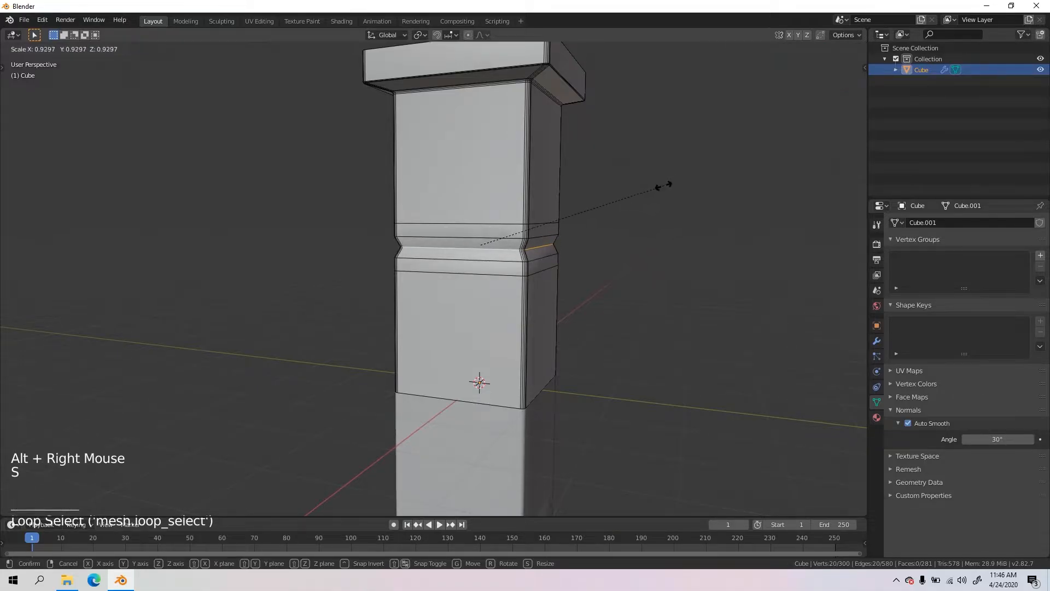
{"action": "left_click", "coordinate": [663, 186]}
Step: Scale the two loops flanking the groove's centre along Z to about 0.24, narrowing the groove
{"action": "right_click", "coordinate": [494, 235], "text": "alt"}
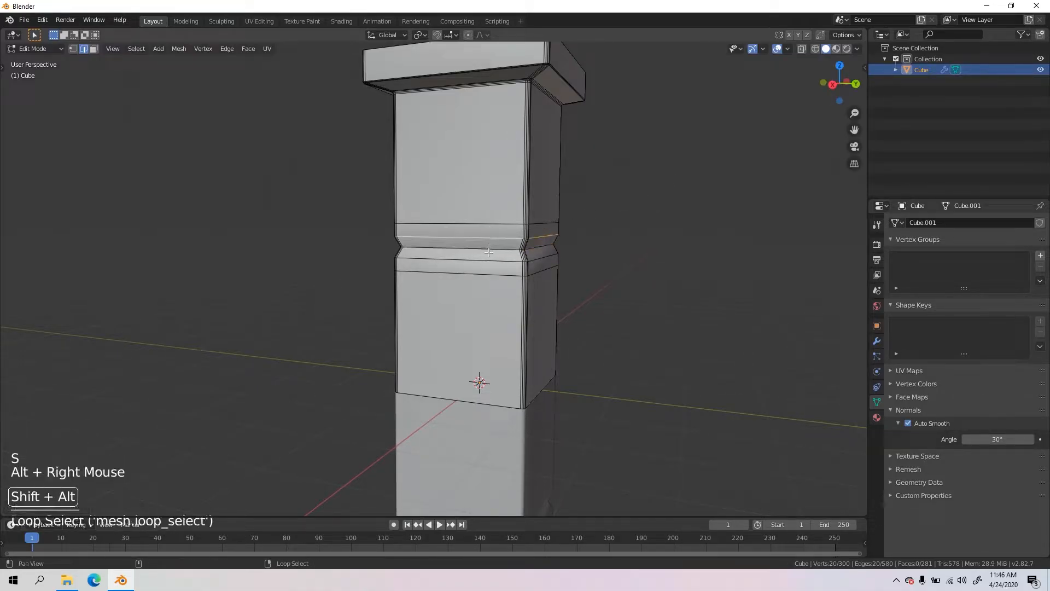
{"action": "right_click", "coordinate": [487, 259], "text": "alt+shift"}
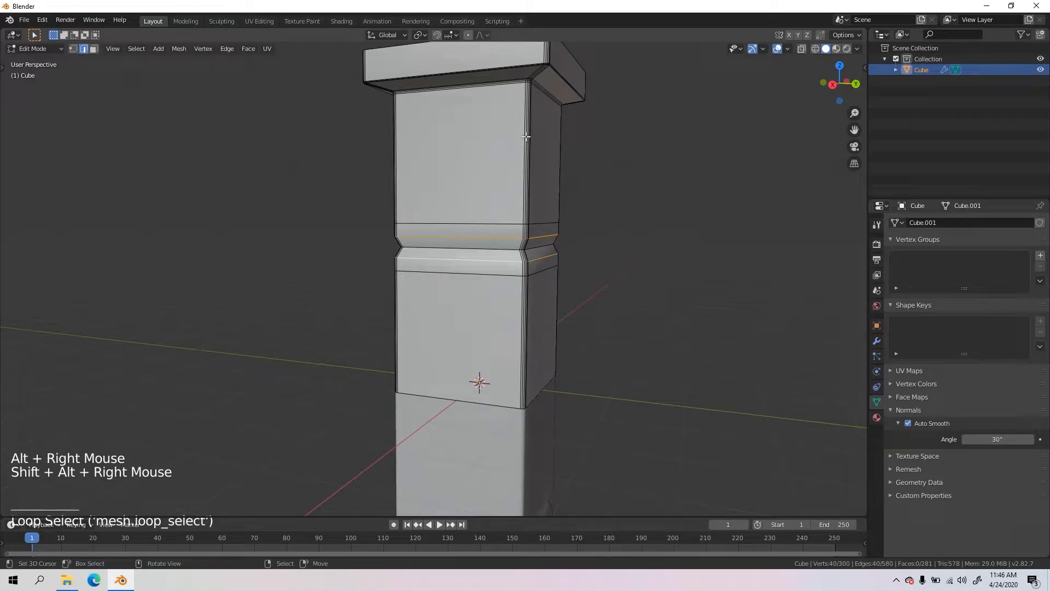
{"action": "key", "text": "s"}
{"action": "key", "text": "z"}
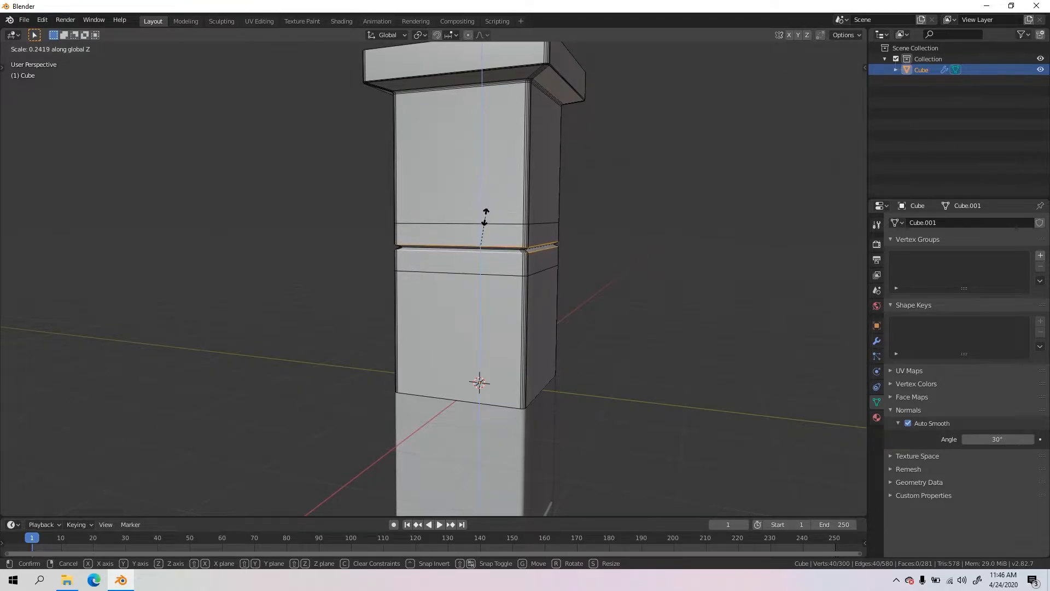
{"action": "left_click", "coordinate": [485, 216]}
{"action": "key", "text": "Tab"}
{"action": "middle_click_drag", "start_coordinate": [487, 216], "coordinate": [359, 296]}
{"action": "key", "text": "alt+a"}
{"action": "scroll", "coordinate": [506, 137], "scroll_direction": "down", "scroll_amount": 2}
{"action": "scroll", "coordinate": [480, 296], "scroll_direction": "up", "scroll_amount": 1}
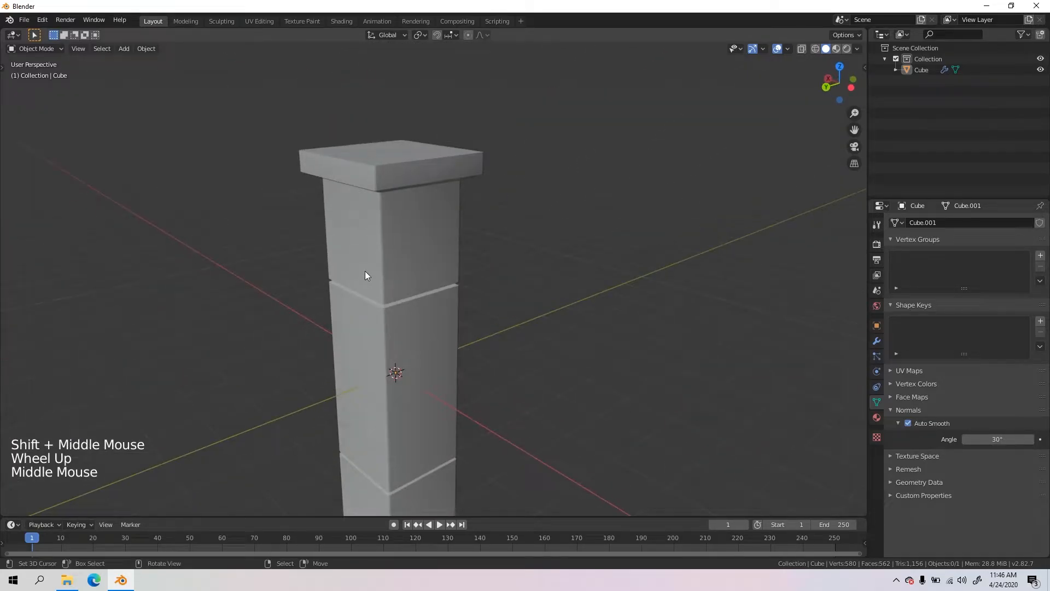
Step: Try dissolving the two spare edge loops above and below the groove, and undo the dissolve
{"action": "key", "text": "Tab"}
{"action": "scroll", "coordinate": [383, 273], "scroll_direction": "up", "scroll_amount": 3, "text": "shift"}
{"action": "middle_click_drag", "start_coordinate": [481, 285], "coordinate": [565, 287], "text": "shift"}
{"action": "scroll", "coordinate": [565, 287], "scroll_direction": "up", "scroll_amount": 3}
{"action": "key", "text": "alt+a"}
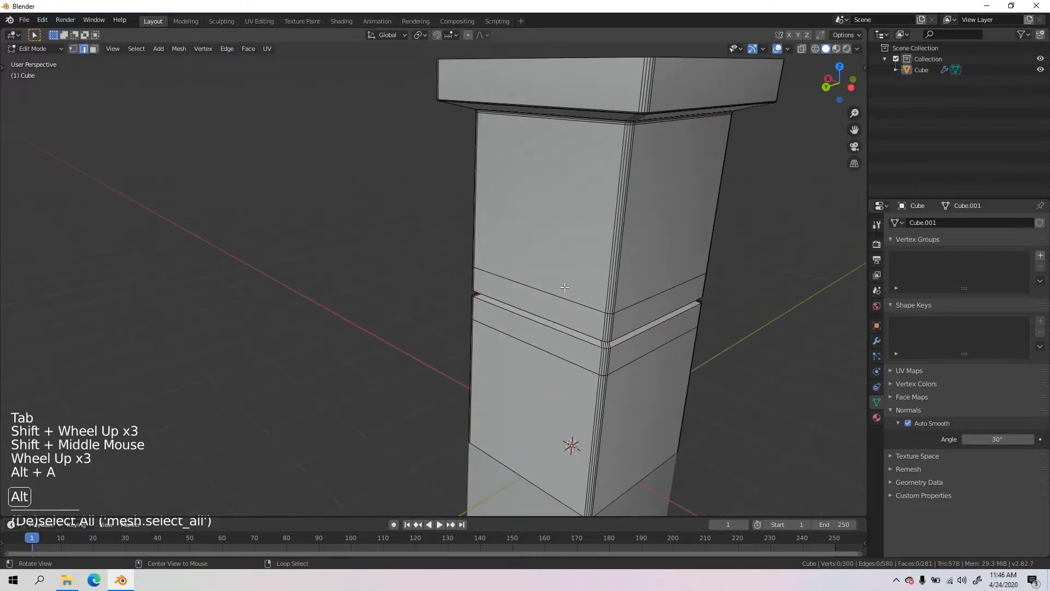
{"action": "right_click", "coordinate": [565, 295], "text": "alt"}
{"action": "right_click", "coordinate": [558, 328], "text": "alt+shift"}
{"action": "key", "text": "ctrl+x"}
{"action": "middle_click_drag", "start_coordinate": [558, 328], "coordinate": [561, 273]}
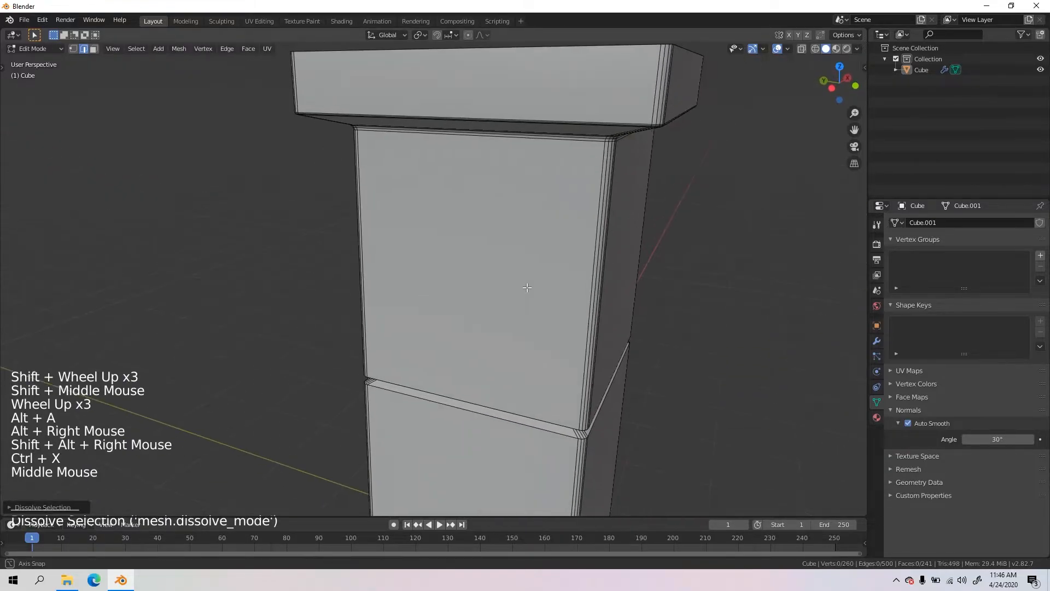
{"action": "key", "text": "ctrl+z"}
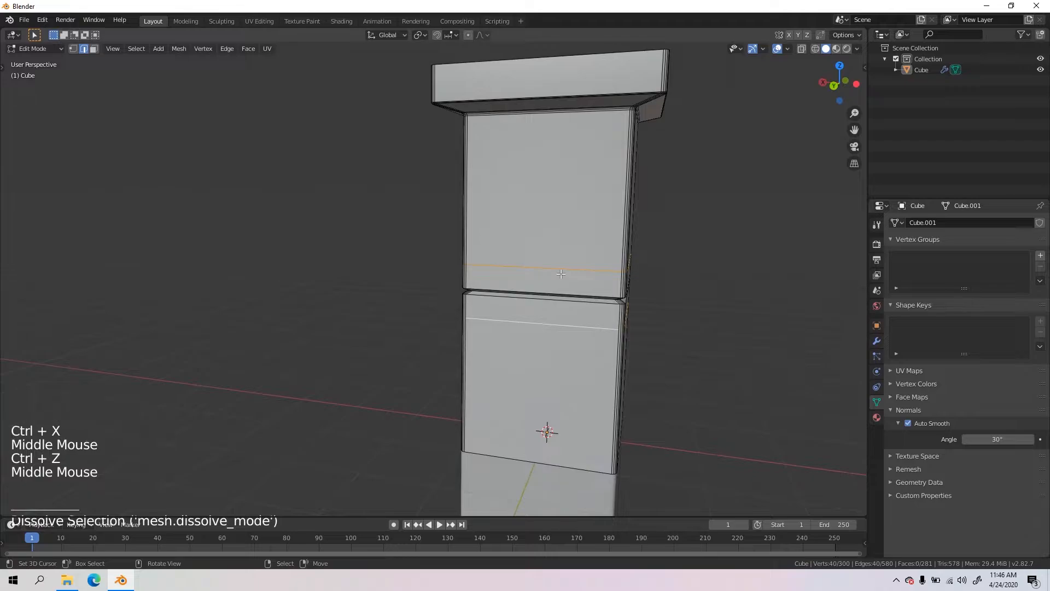
Step: Dissolve the outer edge loops on either side of the shaft's groove
{"action": "right_click", "coordinate": [558, 268]}
{"action": "right_click", "coordinate": [557, 265], "text": "alt"}
{"action": "middle_click_drag", "start_coordinate": [556, 266], "coordinate": [435, 284]}
{"action": "key", "text": "ctrl+x"}
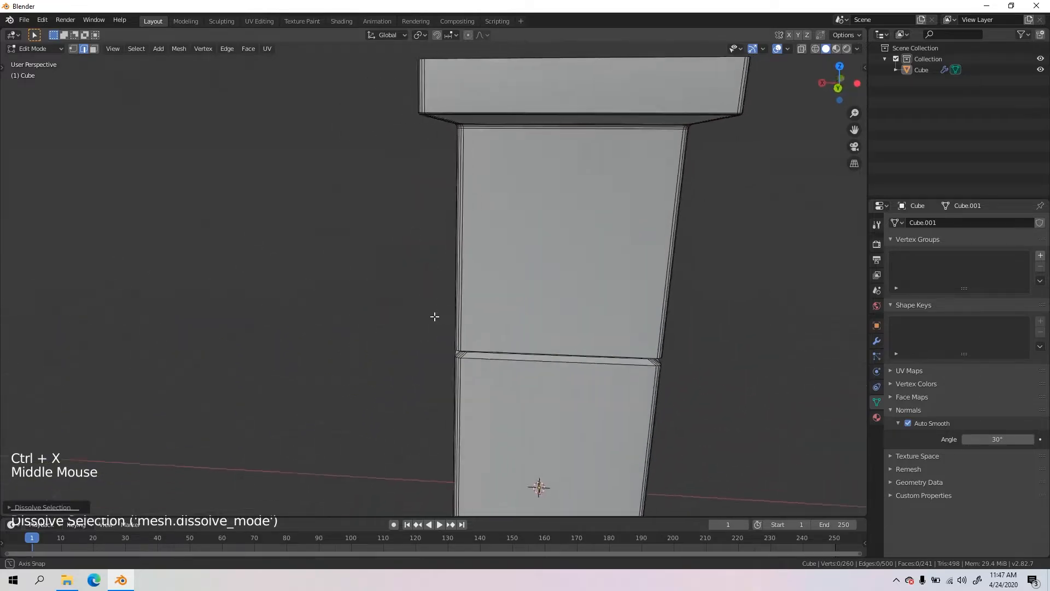
Step: Try adding a centred edge loop around the shaft section between the groove and cap, and dissolve it
{"action": "scroll", "coordinate": [433, 317], "scroll_direction": "down", "scroll_amount": 2}
{"action": "scroll", "coordinate": [435, 284], "scroll_direction": "up", "scroll_amount": 1}
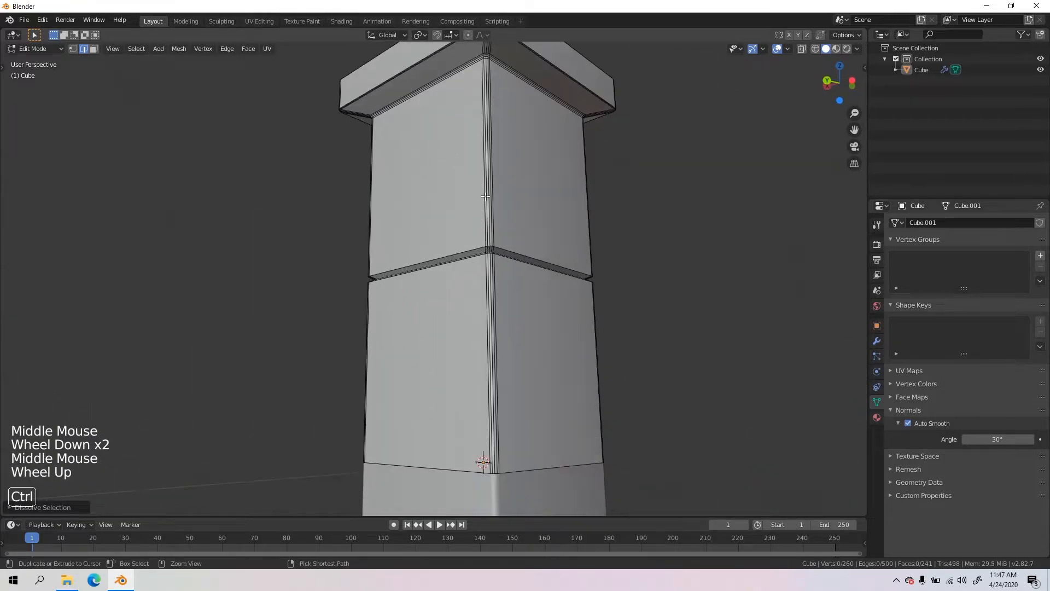
{"action": "key", "text": "ctrl+r"}
{"action": "middle_click_drag", "start_coordinate": [486, 193], "coordinate": [546, 216]}
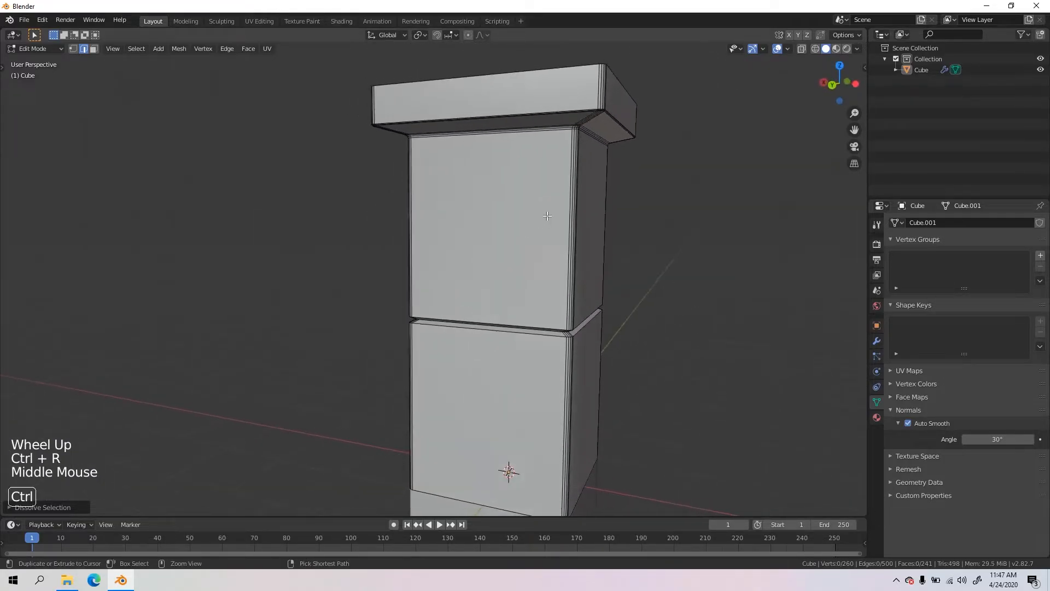
{"action": "key", "text": "ctrl+r"}
{"action": "left_click", "coordinate": [547, 216]}
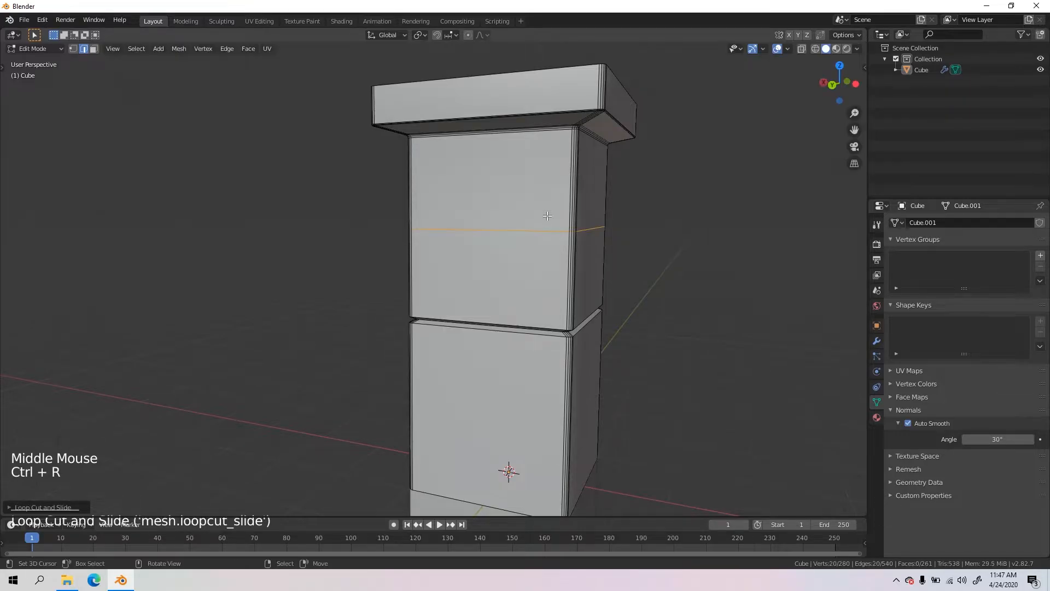
{"action": "middle_click_drag", "start_coordinate": [547, 216], "coordinate": [560, 154]}
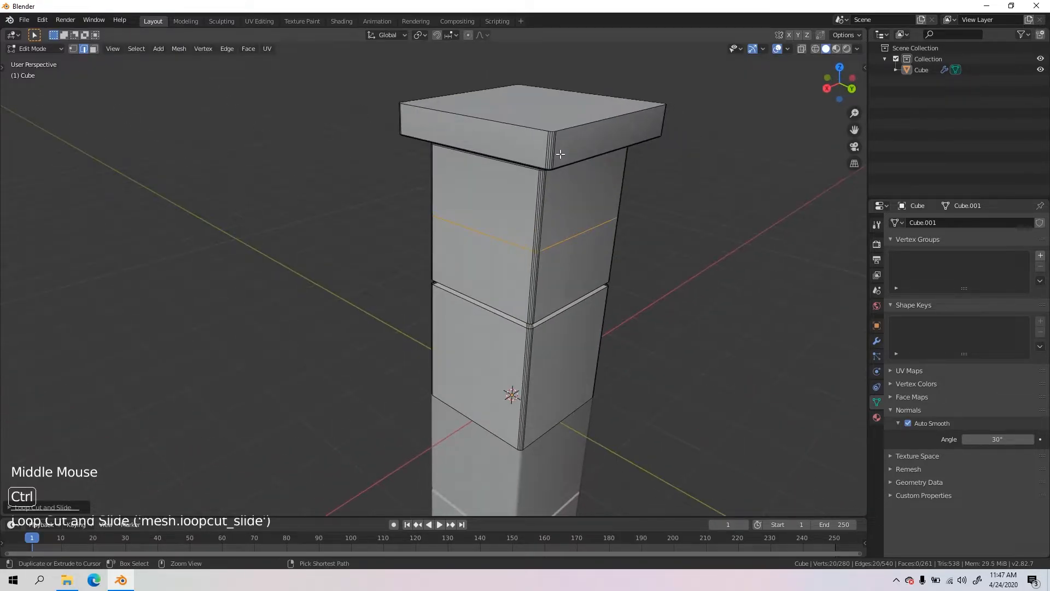
{"action": "key", "text": "ctrl+x"}
Step: Return to Object Mode and inspect the whole pillar from several angles
{"action": "scroll", "coordinate": [570, 237], "scroll_direction": "up", "scroll_amount": 1}
{"action": "scroll", "coordinate": [569, 237], "scroll_direction": "up", "scroll_amount": 1}
{"action": "middle_click_drag", "start_coordinate": [570, 237], "coordinate": [455, 254], "text": "shift"}
{"action": "scroll", "coordinate": [475, 296], "scroll_direction": "up", "scroll_amount": 1}
{"action": "scroll", "coordinate": [475, 297], "scroll_direction": "down", "scroll_amount": 1}
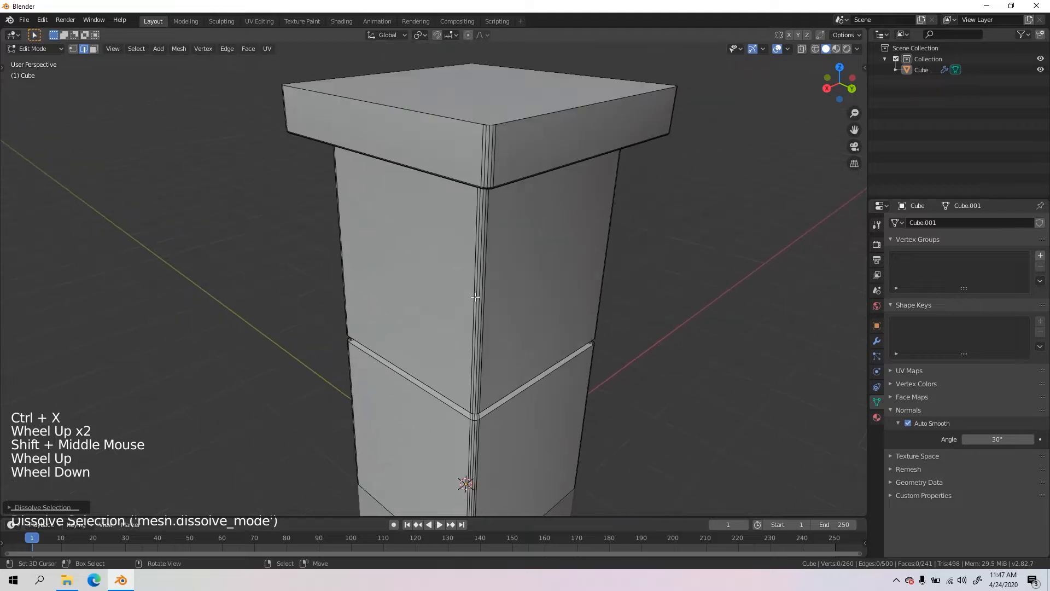
{"action": "scroll", "coordinate": [475, 297], "scroll_direction": "down", "scroll_amount": 1}
{"action": "key", "text": "Tab"}
{"action": "key", "text": "4"}
{"action": "scroll", "coordinate": [572, 274], "scroll_direction": "down", "scroll_amount": 1}
{"action": "scroll", "coordinate": [572, 274], "scroll_direction": "down", "scroll_amount": 1}
{"action": "middle_click_drag", "start_coordinate": [572, 274], "coordinate": [539, 289]}
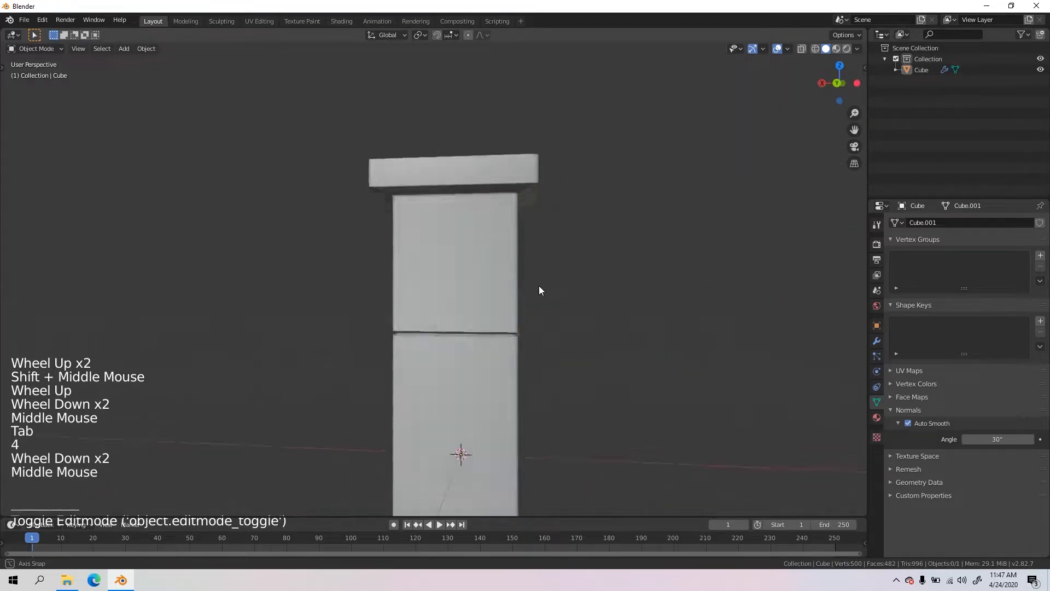
{"action": "scroll", "coordinate": [451, 299], "scroll_direction": "down", "scroll_amount": 4}
{"action": "middle_click_drag", "start_coordinate": [450, 300], "coordinate": [508, 300], "text": "shift"}
{"action": "scroll", "coordinate": [478, 228], "scroll_direction": "up", "scroll_amount": 1}
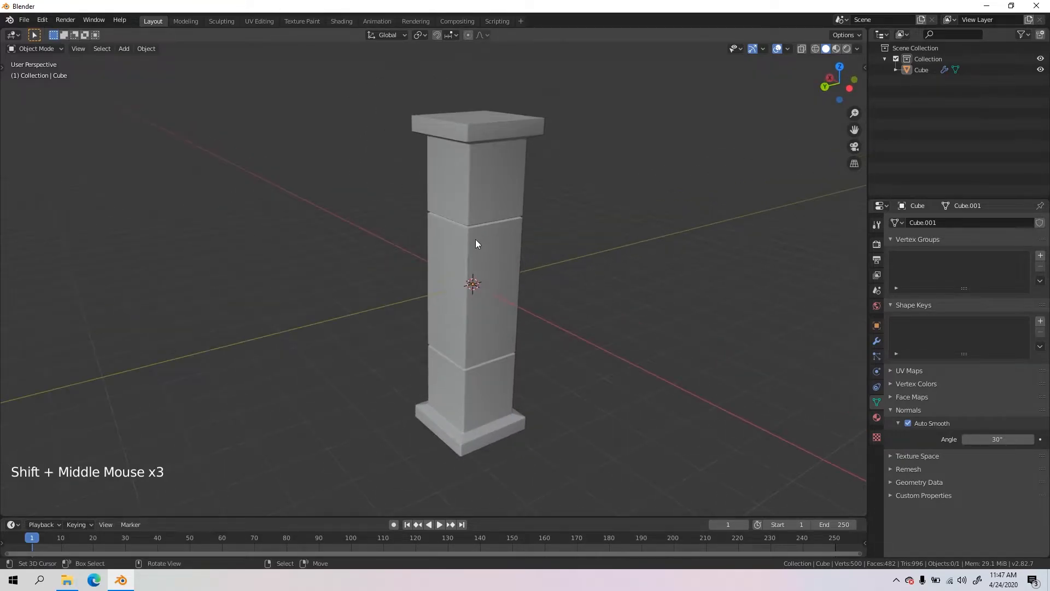
Step: Create a new material for the pillar and name it Pillar
{"action": "right_click", "coordinate": [468, 158]}
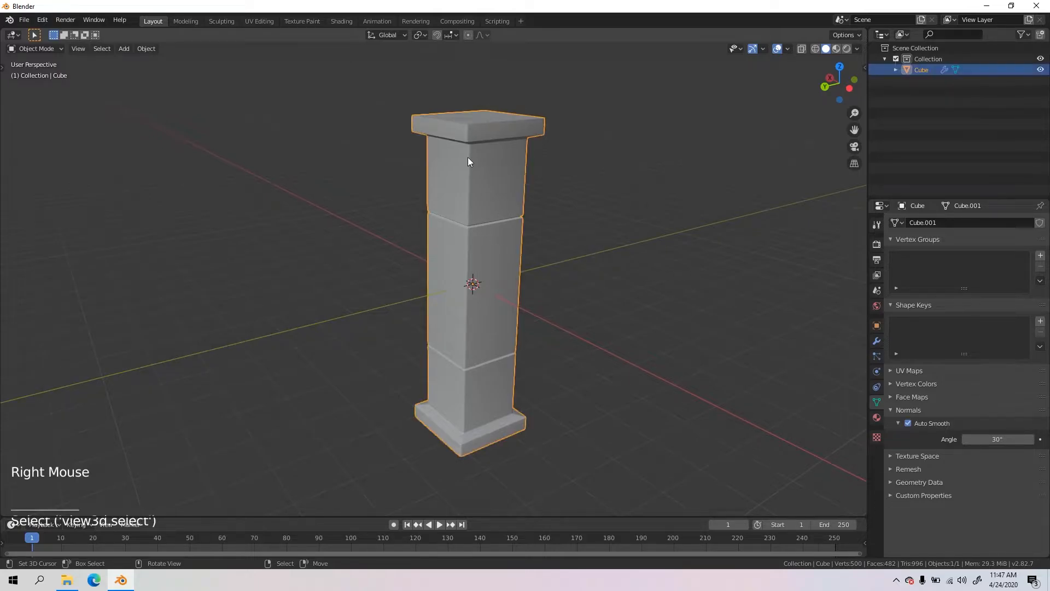
{"action": "left_click", "coordinate": [877, 416]}
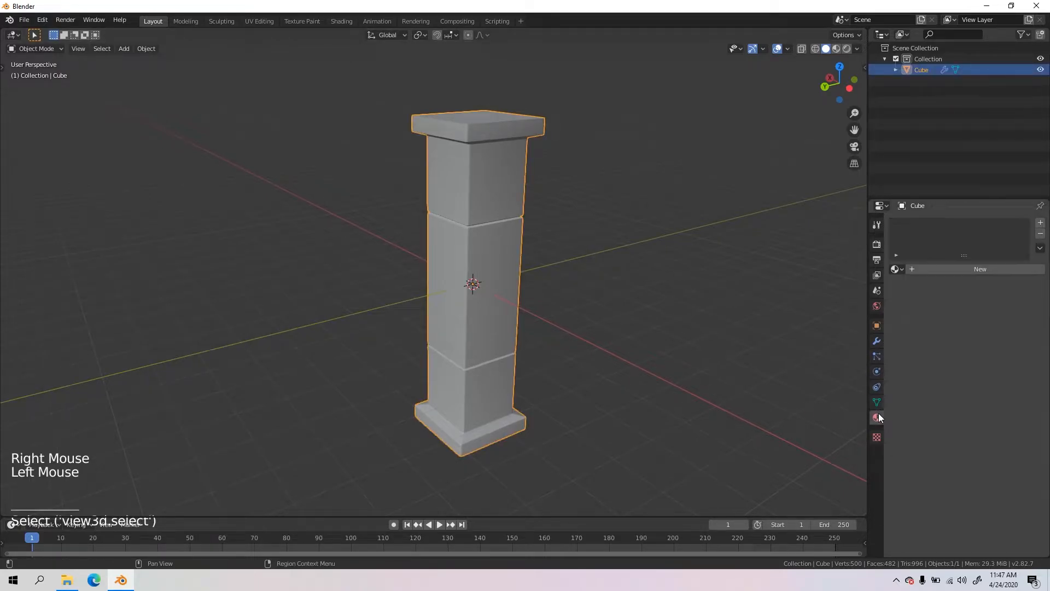
{"action": "left_click", "coordinate": [958, 268]}
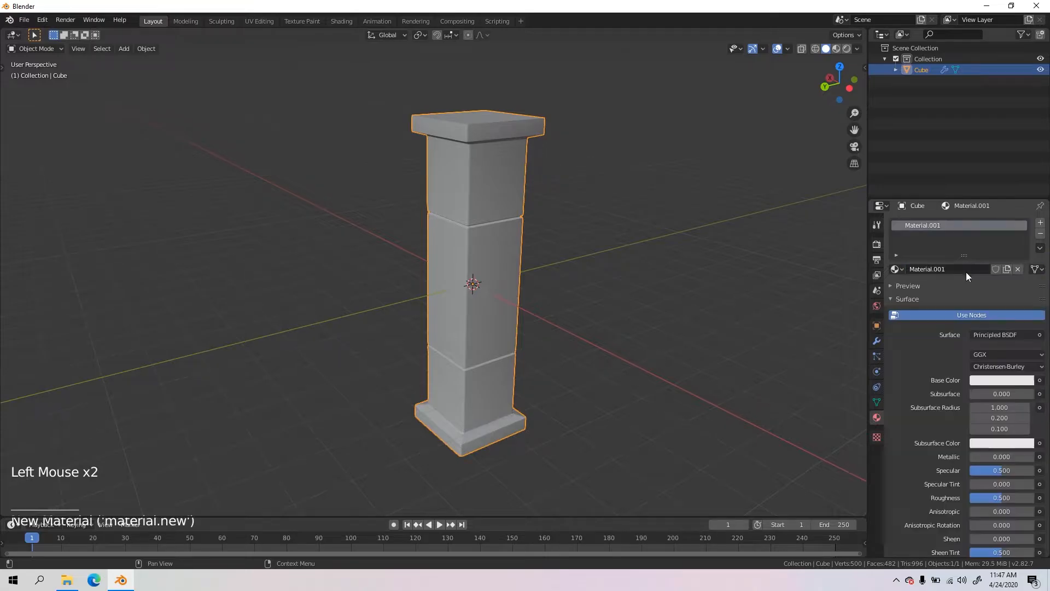
{"action": "left_click", "coordinate": [937, 266]}
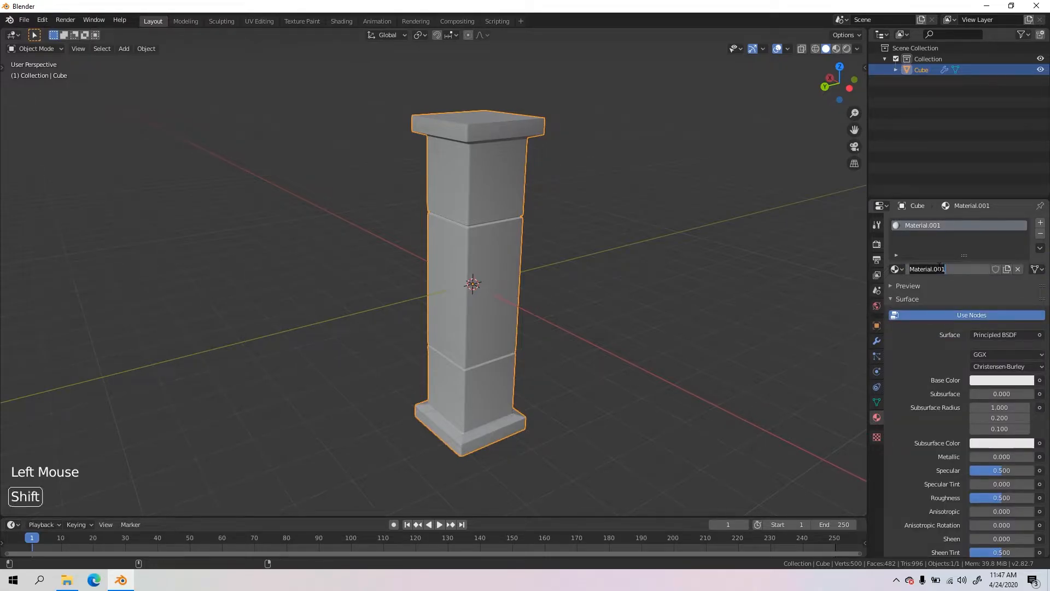
{"action": "type", "text": "Pilla"}
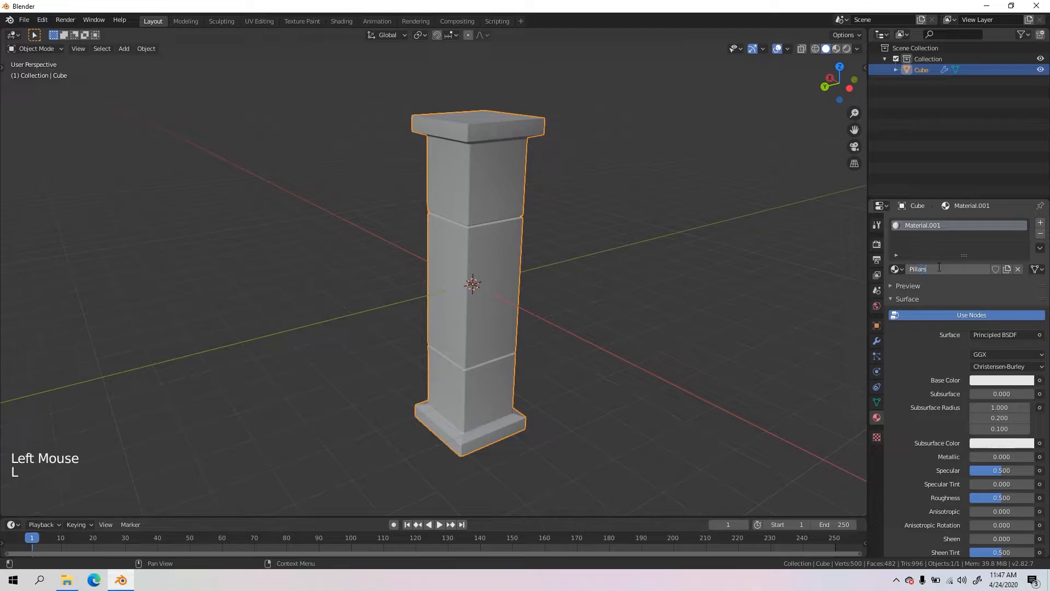
{"action": "type", "text": "rs"}
{"action": "key", "text": "BackSpace"}
Step: Rename the pillar object as Pillar
{"action": "right_click", "coordinate": [497, 146]}
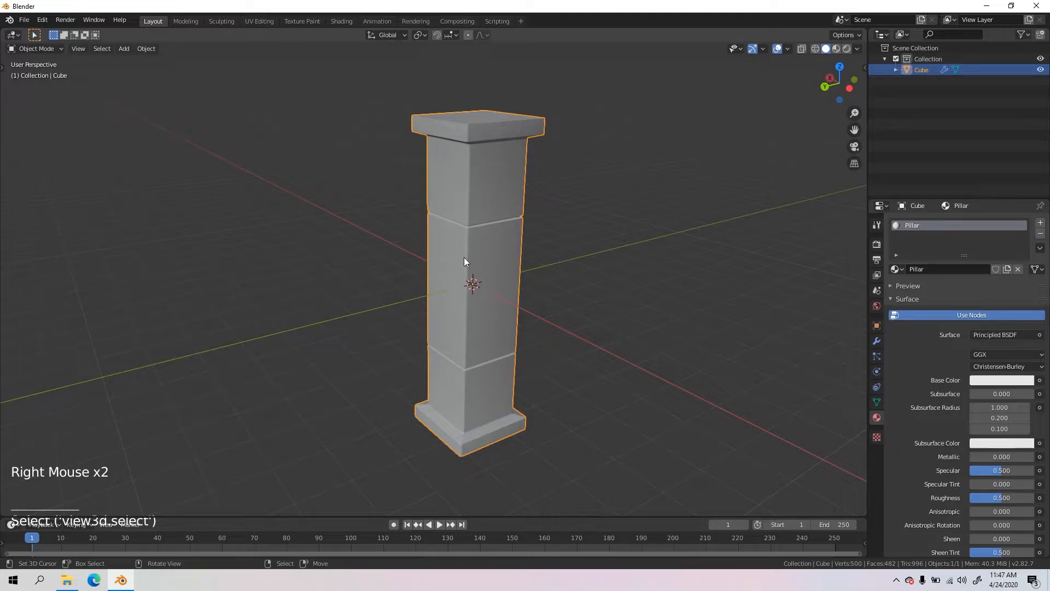
{"action": "key", "text": "F2"}
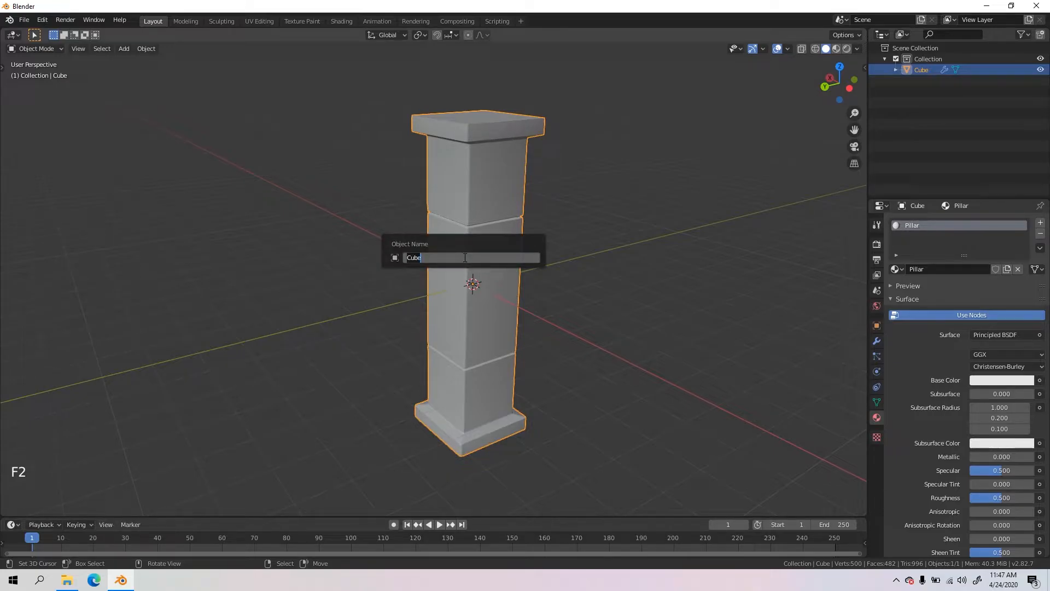
{"action": "key", "text": "shift"}
{"action": "type", "text": "Pillar"}
{"action": "key", "text": "Return"}
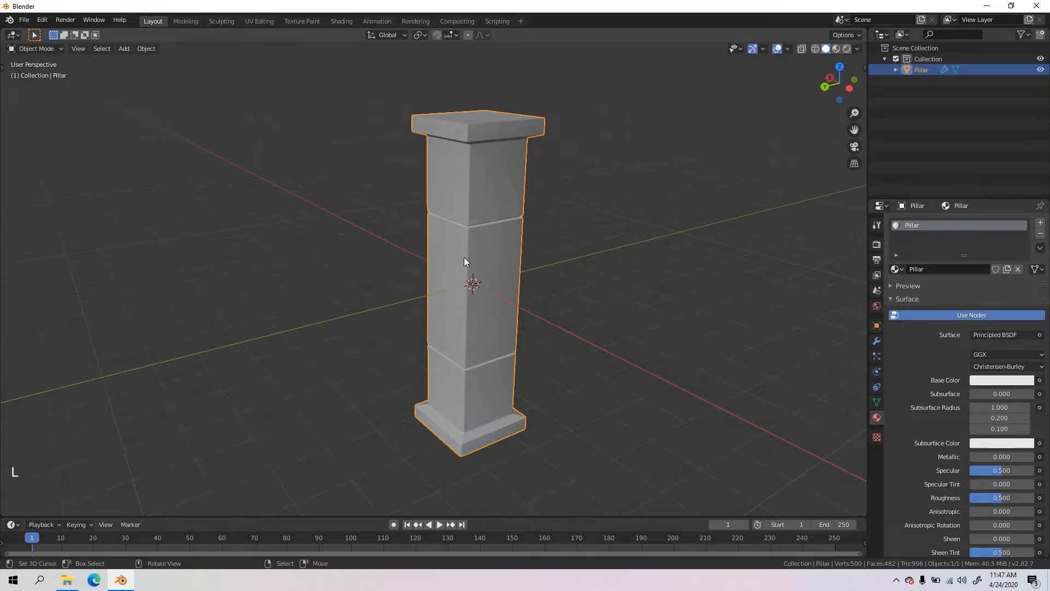
Step: Tint the Pillar material's base color pale blue, with hue 0.544 and saturation 0.097
{"action": "left_click", "coordinate": [997, 382]}
{"action": "left_click", "coordinate": [994, 379]}
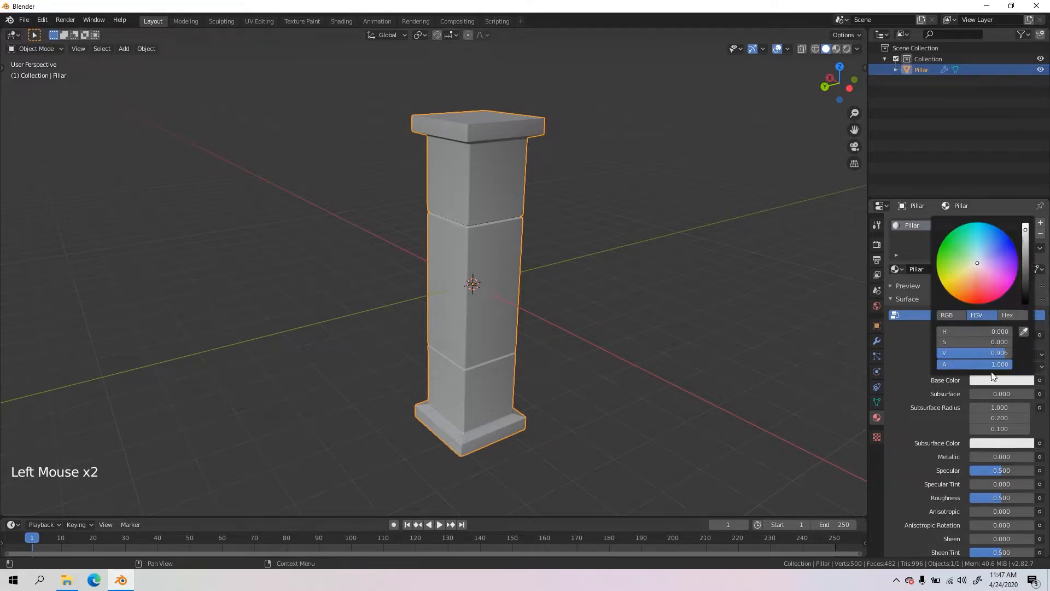
{"action": "left_click_drag", "start_coordinate": [984, 284], "coordinate": [957, 281]}
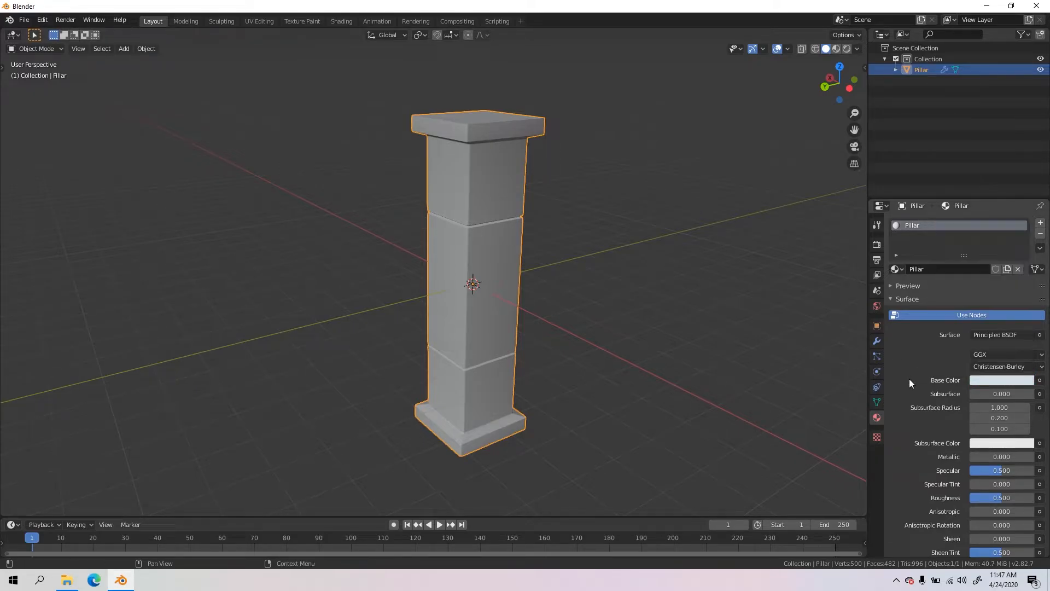
Step: Compare the pillar in Rendered and Solid viewport shading
{"action": "left_click", "coordinate": [849, 49]}
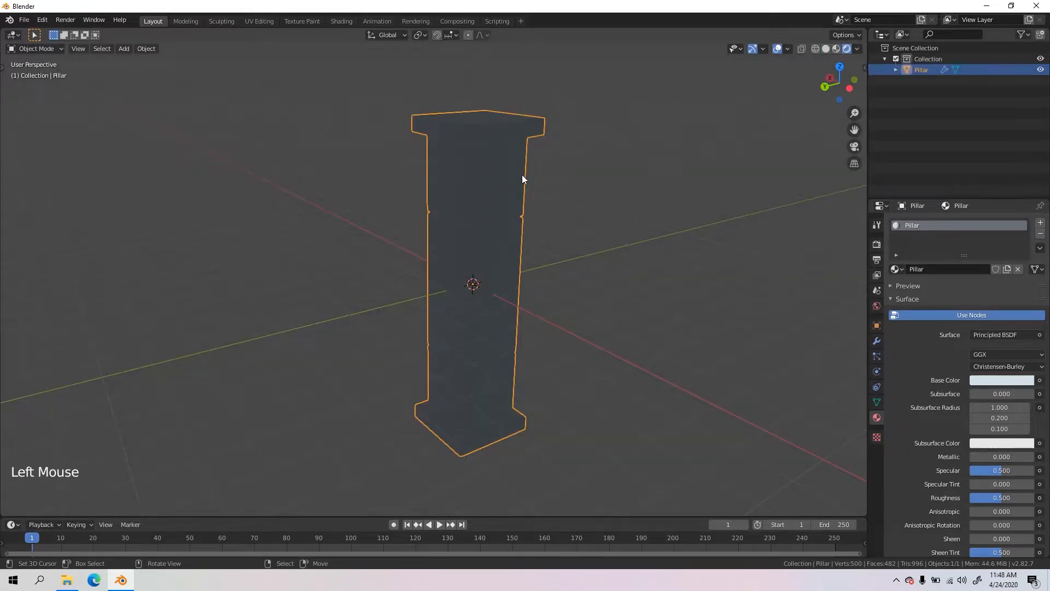
{"action": "key", "text": "z"}
{"action": "left_click", "coordinate": [603, 188]}
{"action": "key", "text": "z"}
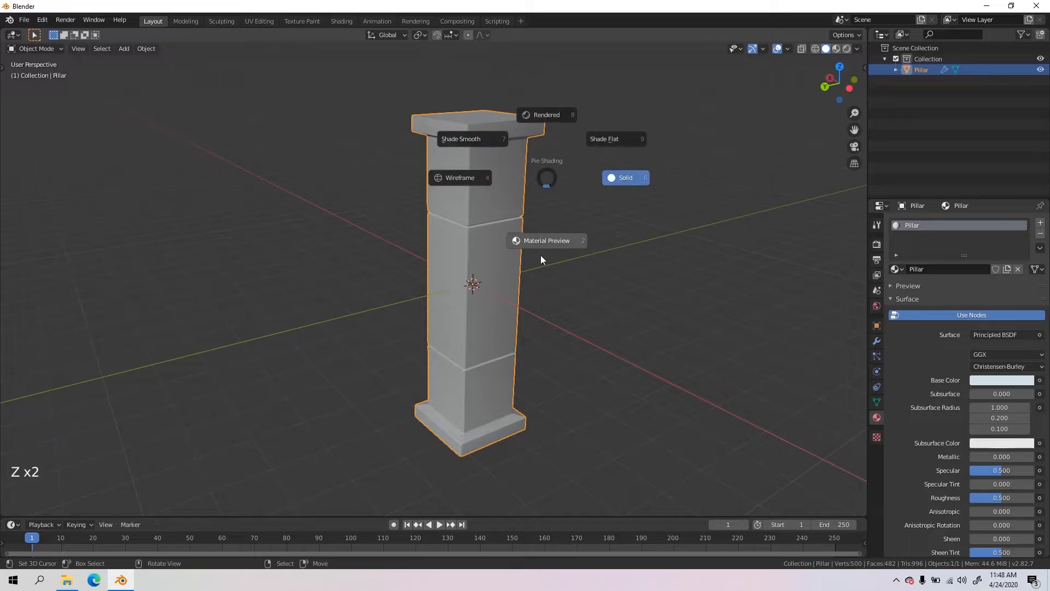
{"action": "left_click", "coordinate": [550, 115]}
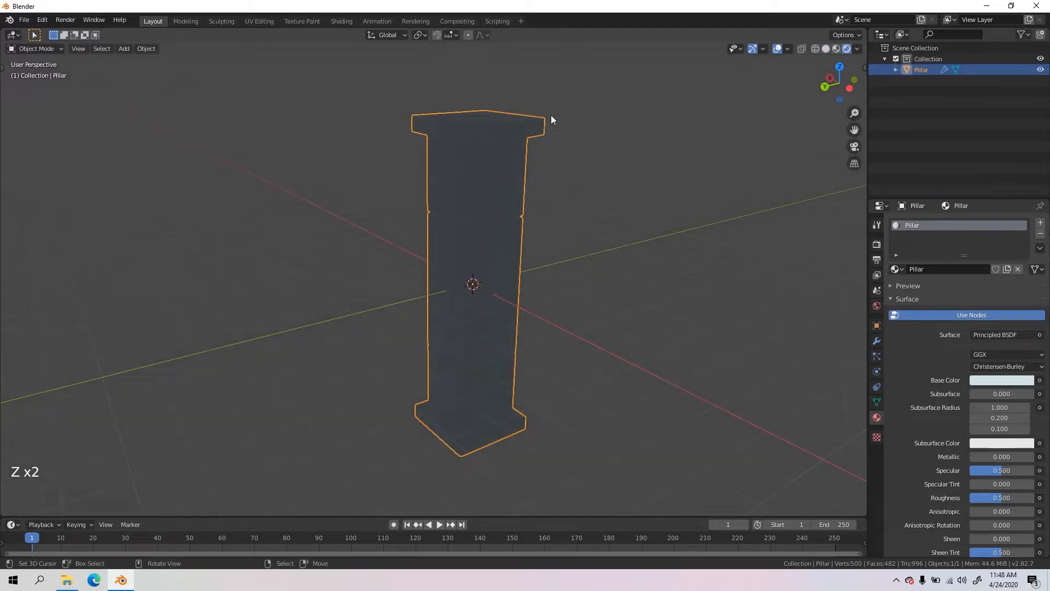
Step: Show the pillar in Material Preview shading and view it from a raised corner angle
{"action": "left_click", "coordinate": [876, 244]}
{"action": "scroll", "coordinate": [329, 165], "scroll_direction": "up", "scroll_amount": 1}
{"action": "middle_click_drag", "start_coordinate": [331, 165], "coordinate": [450, 161]}
{"action": "key", "text": "z"}
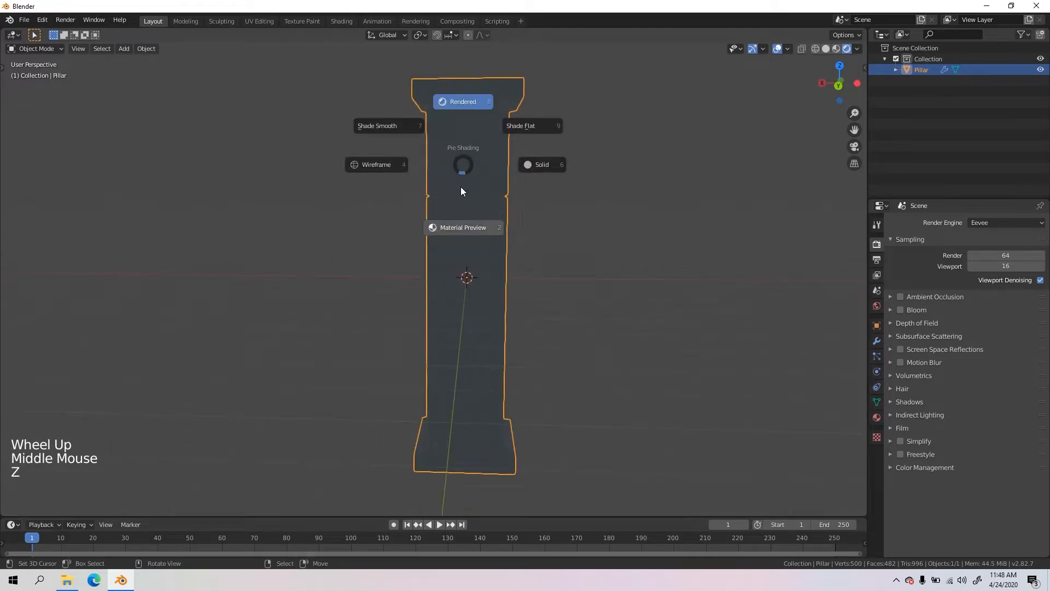
{"action": "left_click", "coordinate": [461, 190]}
{"action": "mouse_move", "coordinate": [502, 201]}
{"action": "middle_mouse_down"}
{"action": "mouse_move", "coordinate": [531, 238]}
{"action": "mouse_move", "coordinate": [428, 250]}
{"action": "mouse_move", "coordinate": [493, 235]}
{"action": "middle_mouse_up"}
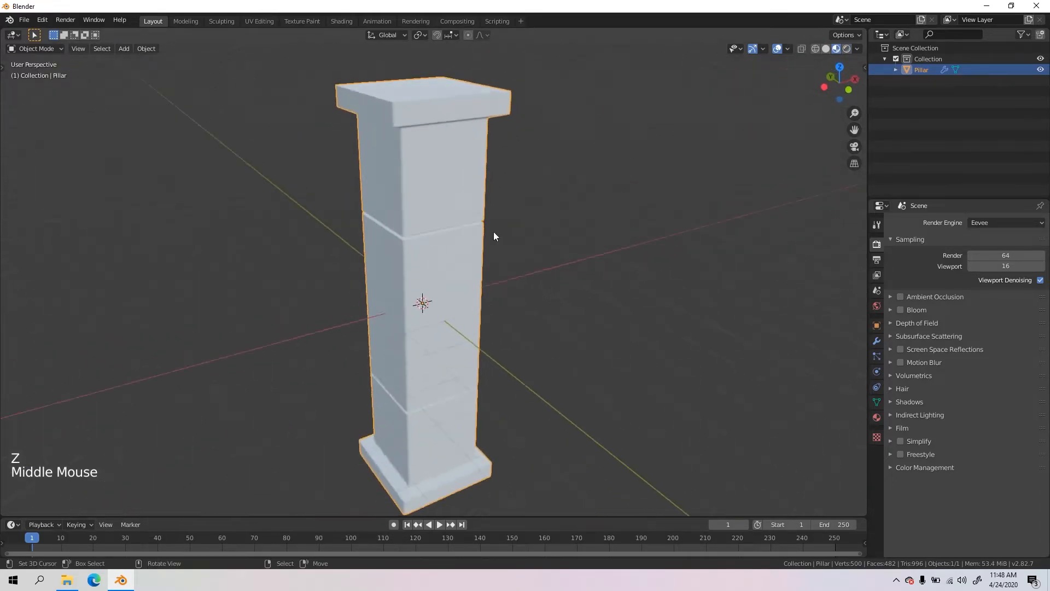
Step: Change the Pillar material's base color to a pinkish purple
{"action": "left_click", "coordinate": [876, 417]}
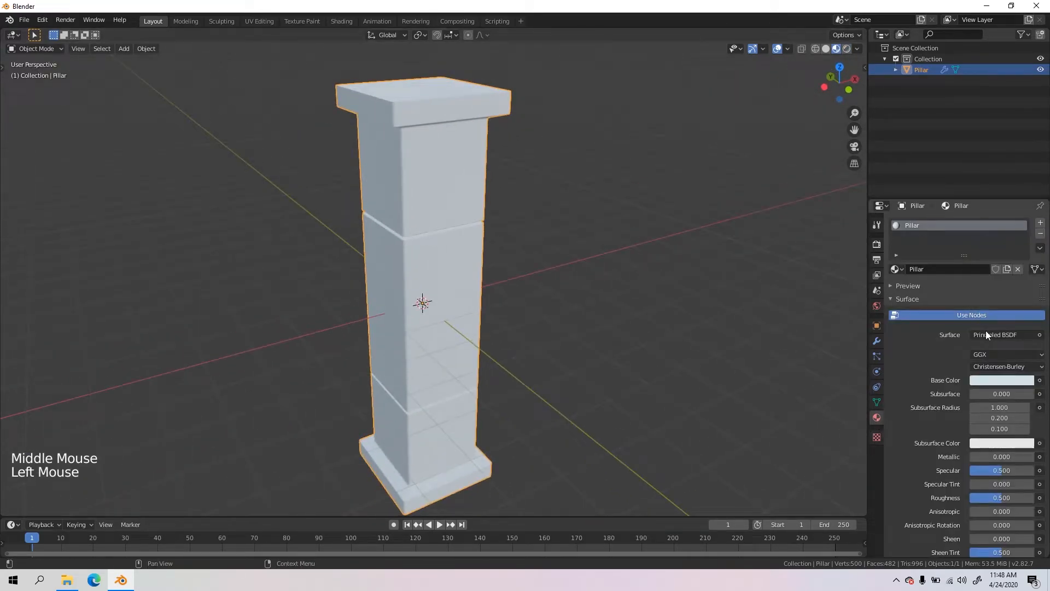
{"action": "left_click", "coordinate": [990, 384]}
{"action": "left_click", "coordinate": [992, 379]}
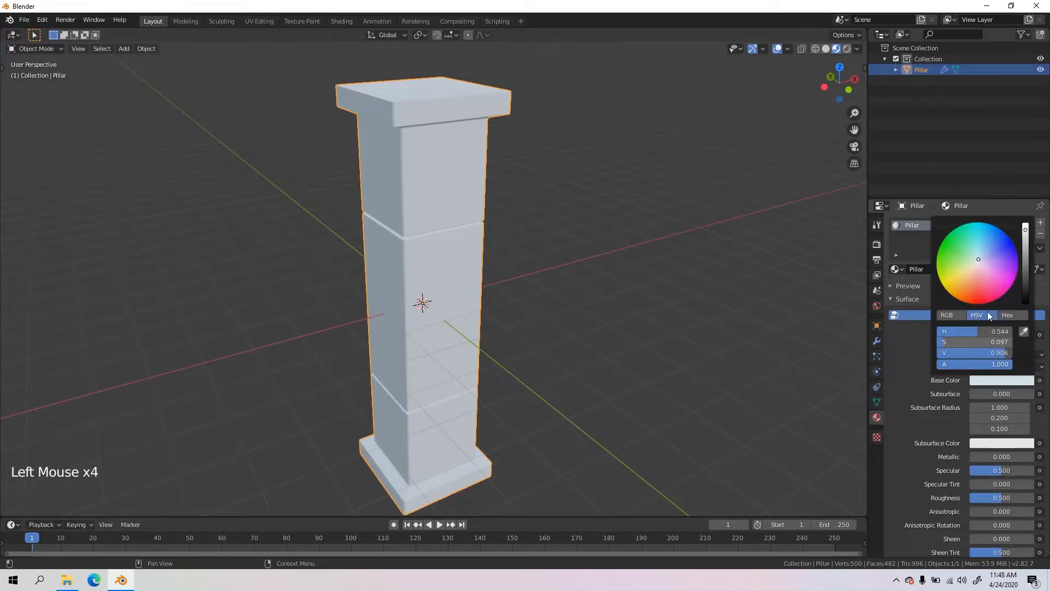
{"action": "mouse_move", "coordinate": [979, 263]}
{"action": "left_mouse_down"}
{"action": "mouse_move", "coordinate": [948, 267]}
{"action": "mouse_move", "coordinate": [957, 250]}
{"action": "mouse_move", "coordinate": [986, 243]}
{"action": "left_mouse_up"}
{"action": "scroll", "coordinate": [539, 218], "scroll_direction": "down", "scroll_amount": 2}
{"action": "middle_click_drag", "start_coordinate": [539, 218], "coordinate": [343, 206]}
{"action": "middle_click_drag", "start_coordinate": [403, 221], "coordinate": [579, 220]}
{"action": "left_click", "coordinate": [1018, 382]}
{"action": "mouse_move", "coordinate": [999, 286]}
{"action": "left_mouse_down"}
{"action": "mouse_move", "coordinate": [987, 288]}
{"action": "mouse_move", "coordinate": [993, 277]}
{"action": "left_mouse_up"}
Step: Set the render engine to Cycles with GPU Compute as the device
{"action": "left_click", "coordinate": [875, 245]}
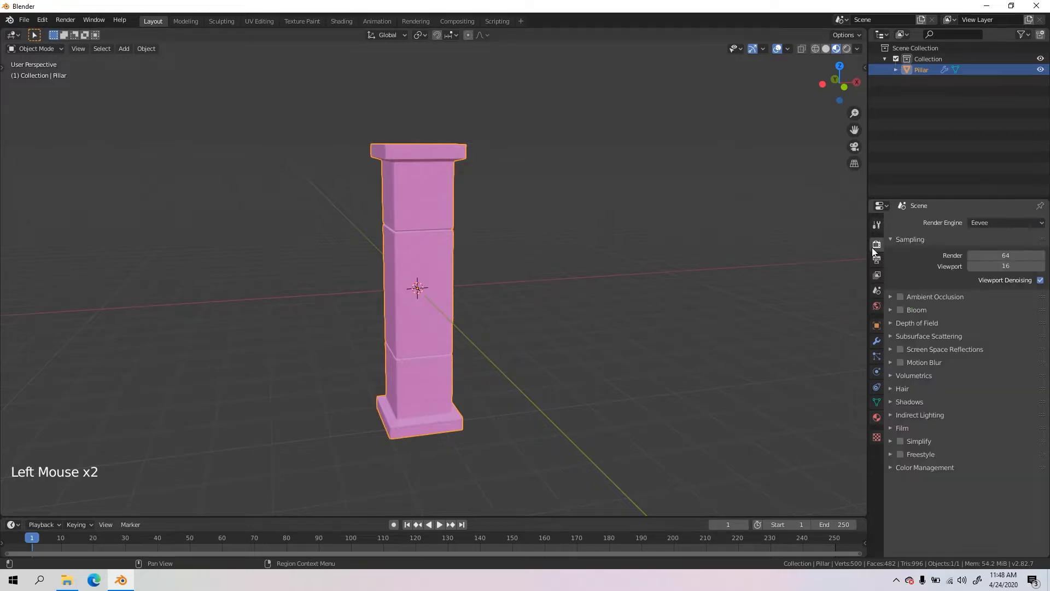
{"action": "scroll", "coordinate": [454, 241], "scroll_direction": "down", "scroll_amount": 3}
{"action": "middle_click_drag", "start_coordinate": [454, 240], "coordinate": [353, 241]}
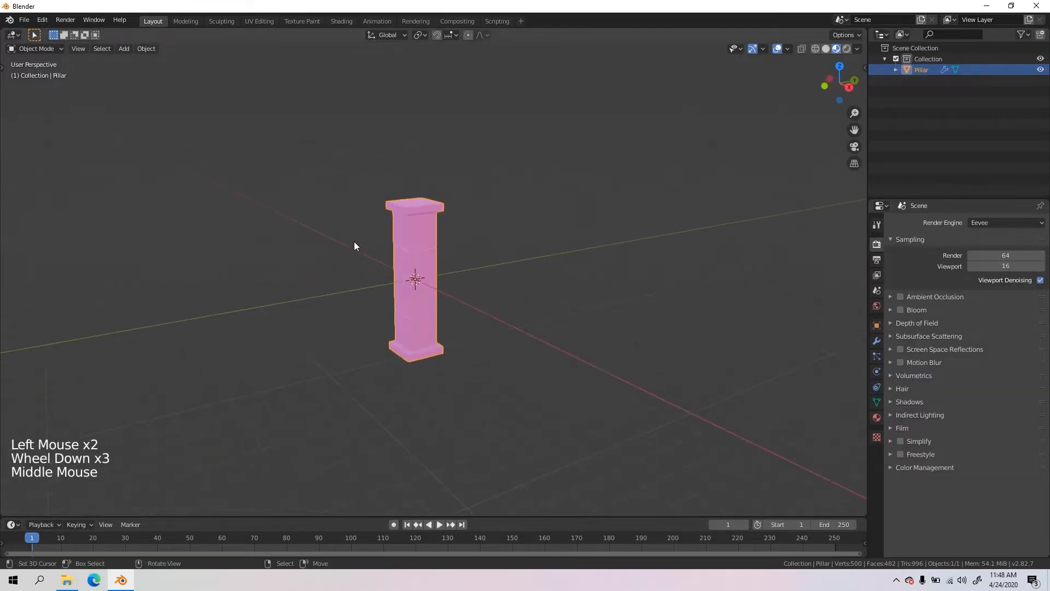
{"action": "scroll", "coordinate": [525, 261], "scroll_direction": "up", "scroll_amount": 2}
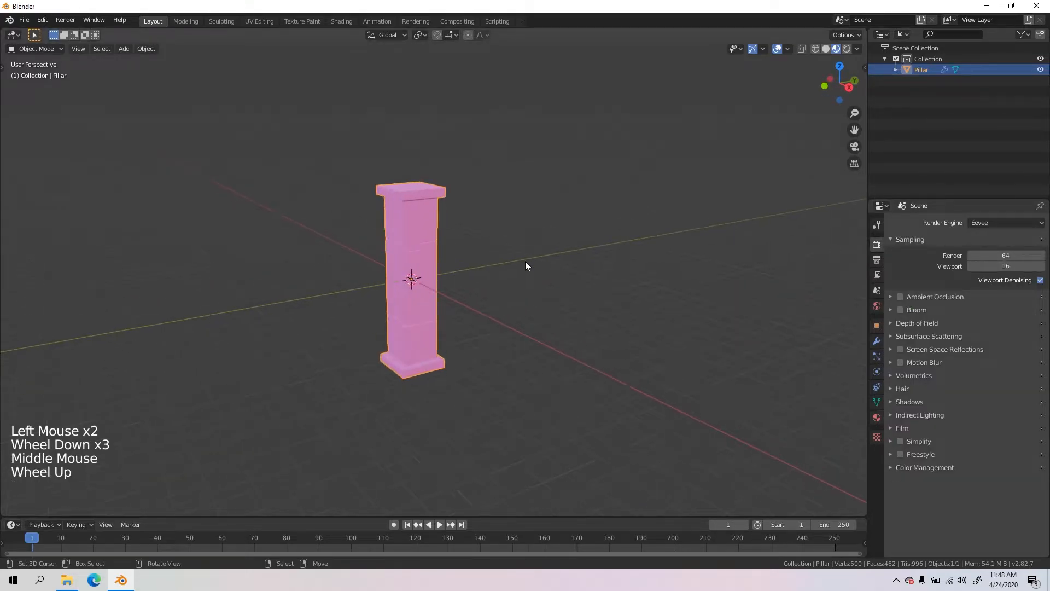
{"action": "left_click", "coordinate": [987, 222]}
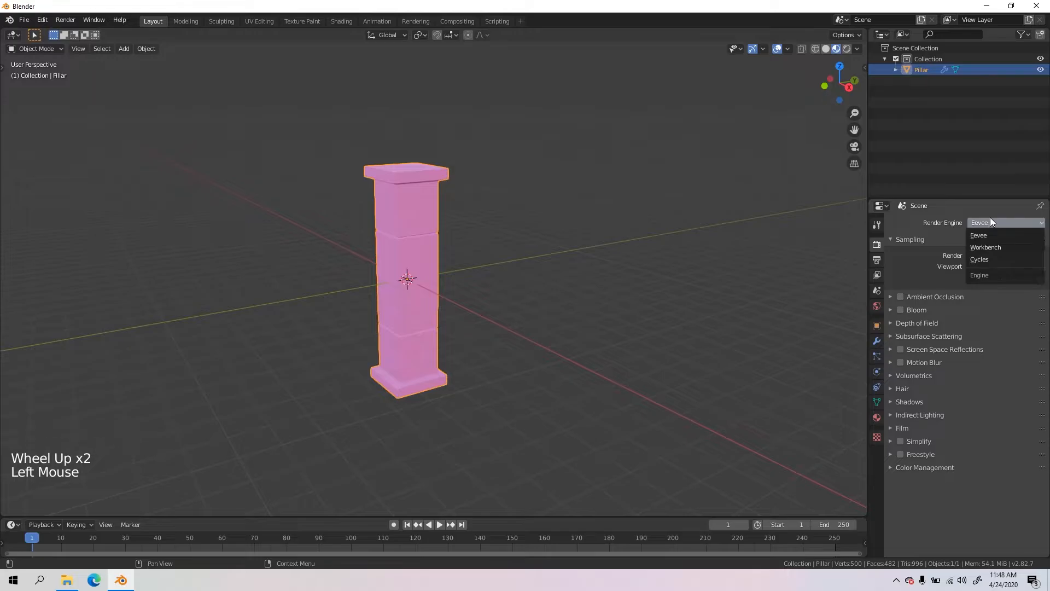
{"action": "left_click", "coordinate": [996, 259]}
{"action": "left_click", "coordinate": [1002, 252]}
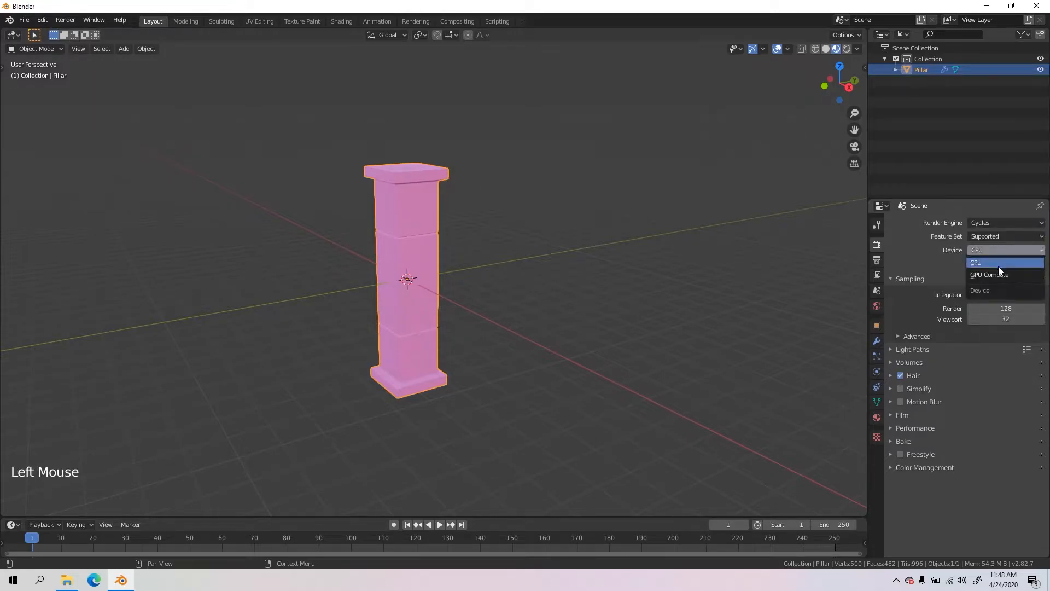
{"action": "left_click", "coordinate": [998, 274]}
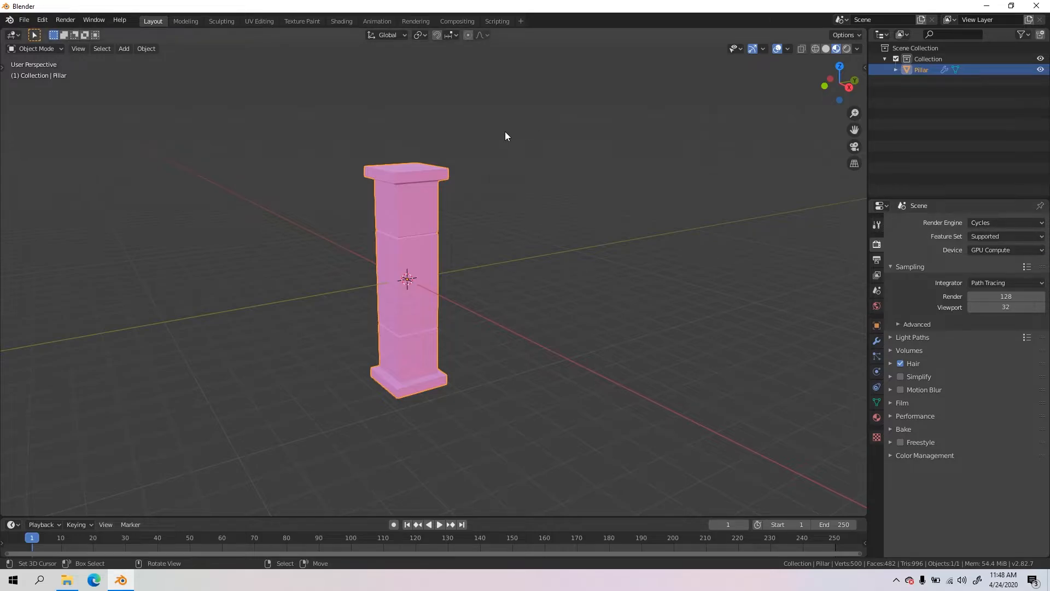
Step: Centre the pillar in view and switch the viewport to Rendered shading
{"action": "scroll", "coordinate": [504, 131], "scroll_direction": "down", "scroll_amount": 2}
{"action": "scroll", "coordinate": [429, 218], "scroll_direction": "up", "scroll_amount": 3}
{"action": "middle_click_drag", "start_coordinate": [428, 218], "coordinate": [511, 232], "text": "shift"}
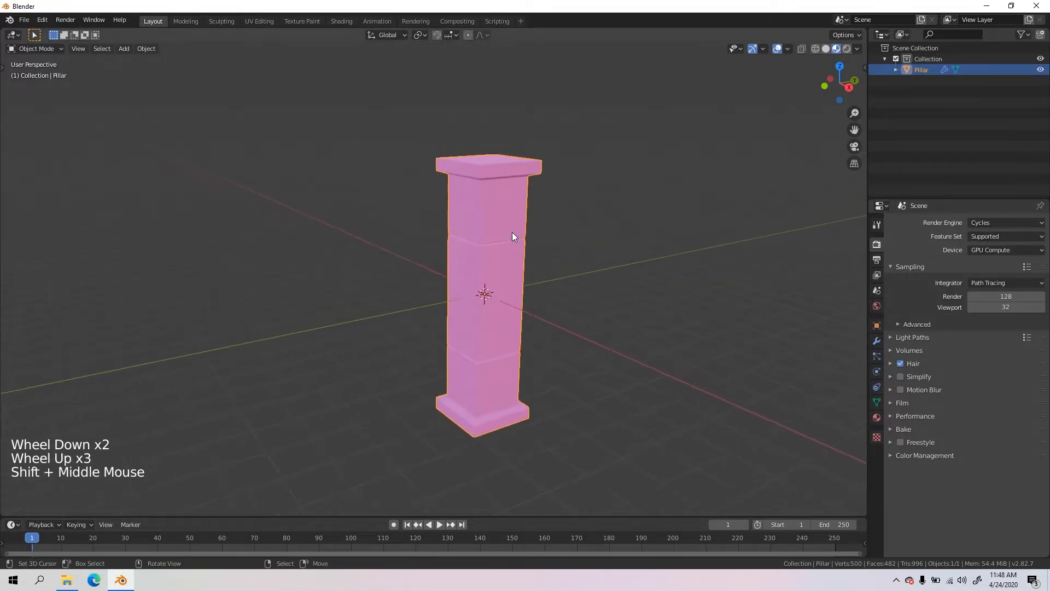
{"action": "key", "text": "z"}
{"action": "left_click", "coordinate": [511, 182]}
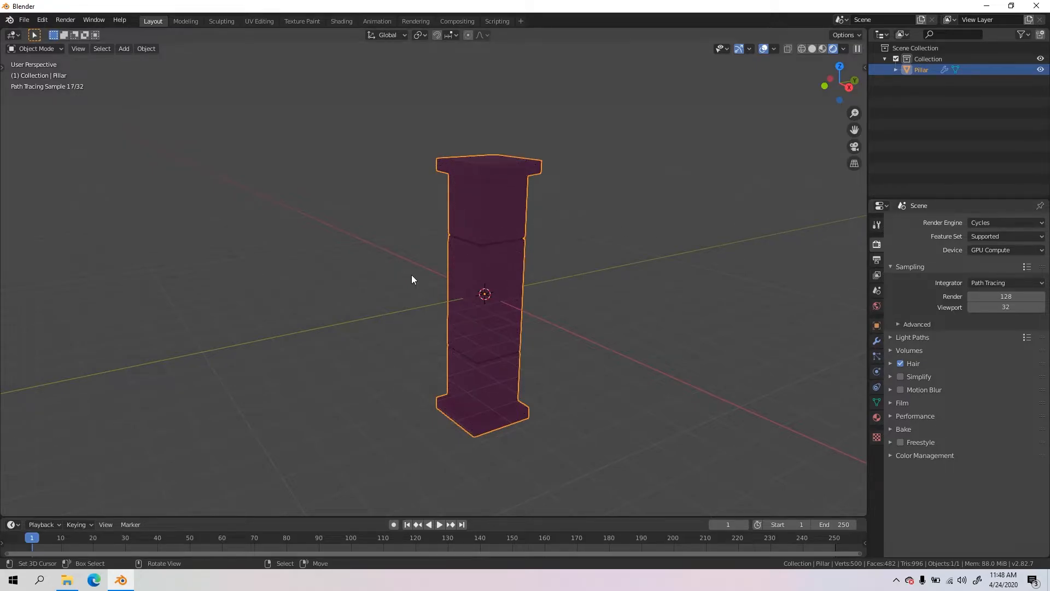
{"action": "middle_click_drag", "start_coordinate": [411, 279], "coordinate": [481, 274]}
{"action": "scroll", "coordinate": [481, 274], "scroll_direction": "up", "scroll_amount": 1}
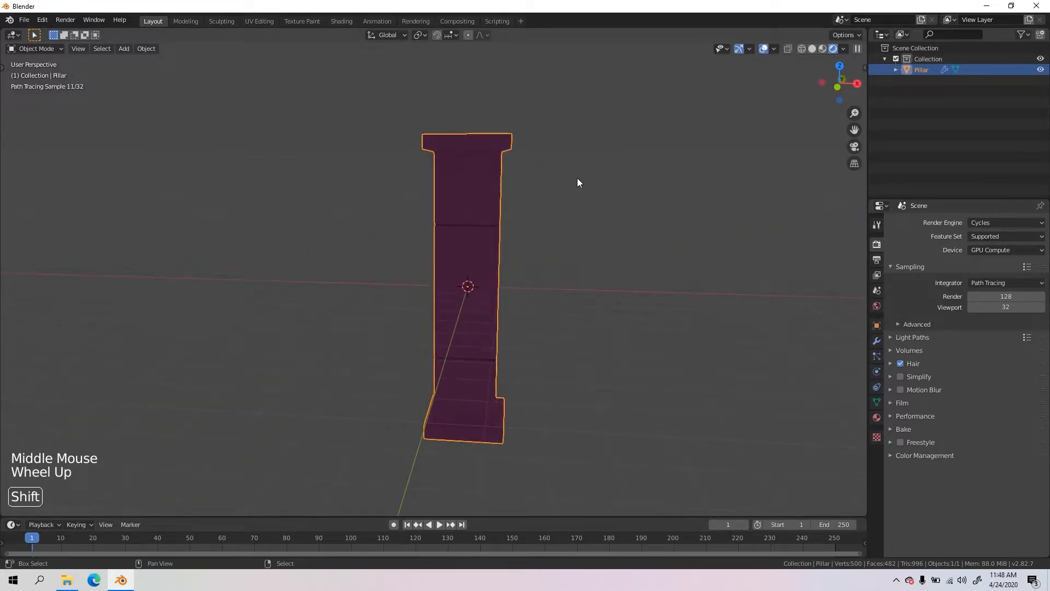
Step: Snap the 3D cursor to the world origin and add a Sun light there
{"action": "key", "text": "shift+s"}
{"action": "key", "text": "shift+a"}
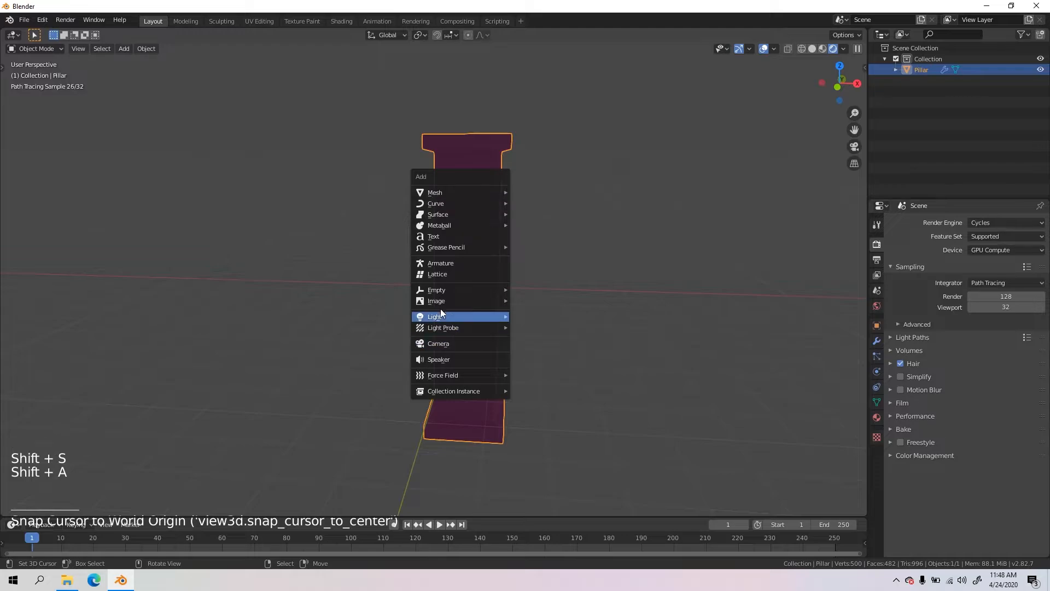
{"action": "key", "text": "shift+a"}
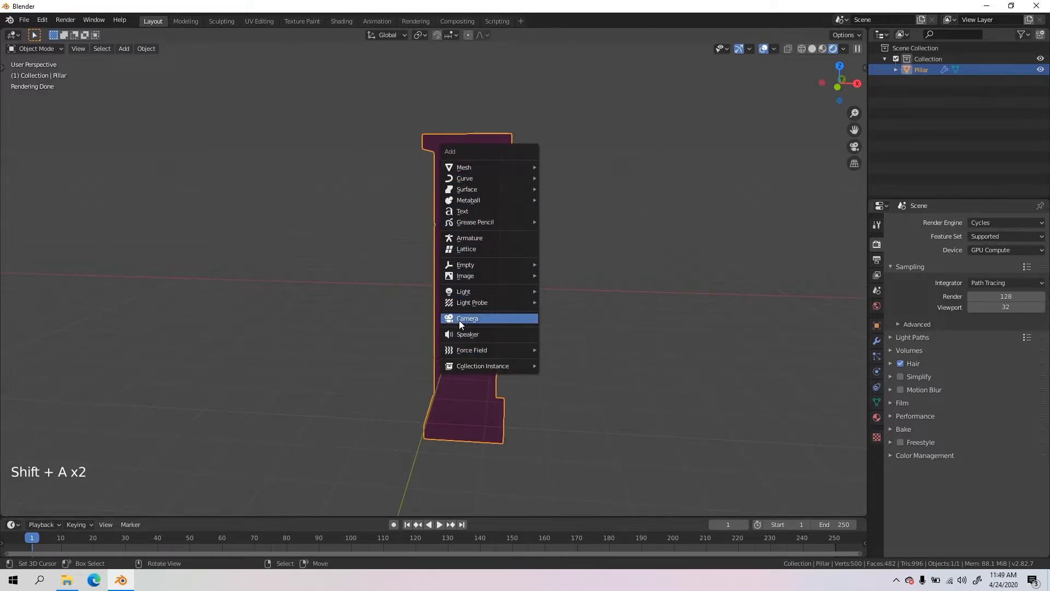
{"action": "mouse_move", "coordinate": [468, 292]}
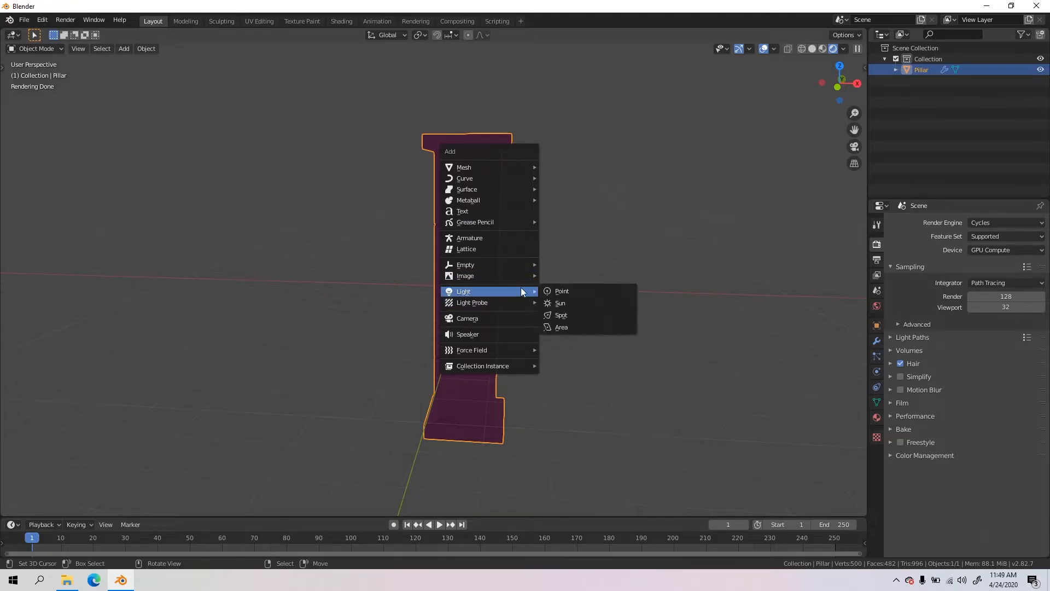
{"action": "left_click", "coordinate": [594, 298]}
{"action": "middle_click_drag", "start_coordinate": [589, 236], "coordinate": [462, 254]}
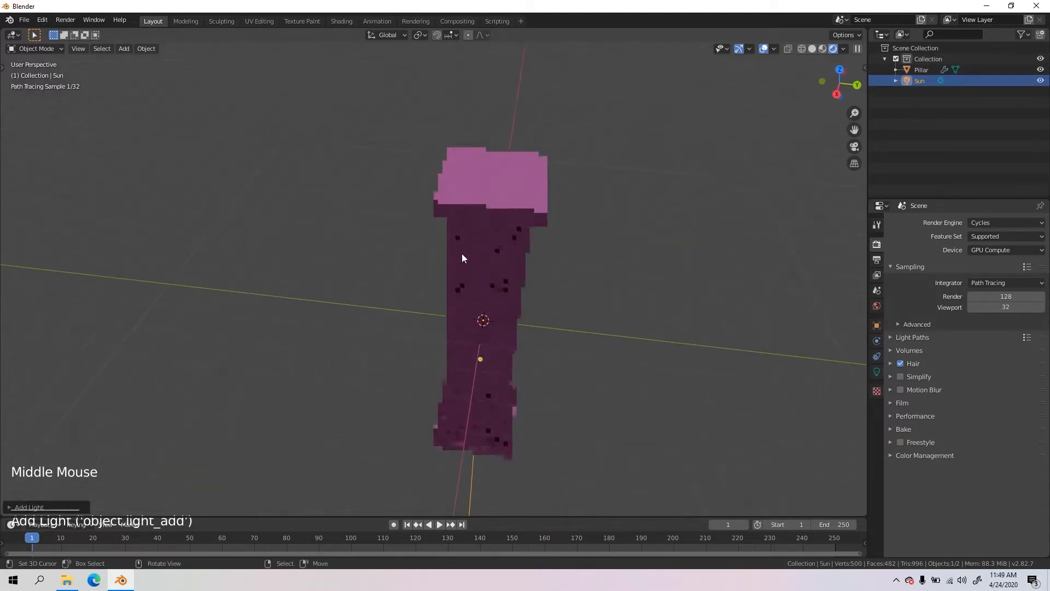
{"action": "key", "text": "r"}
{"action": "left_click", "coordinate": [757, 116]}
{"action": "middle_click_drag", "start_coordinate": [626, 272], "coordinate": [536, 257]}
{"action": "scroll", "coordinate": [534, 227], "scroll_direction": "down", "scroll_amount": 3}
{"action": "key", "text": "r"}
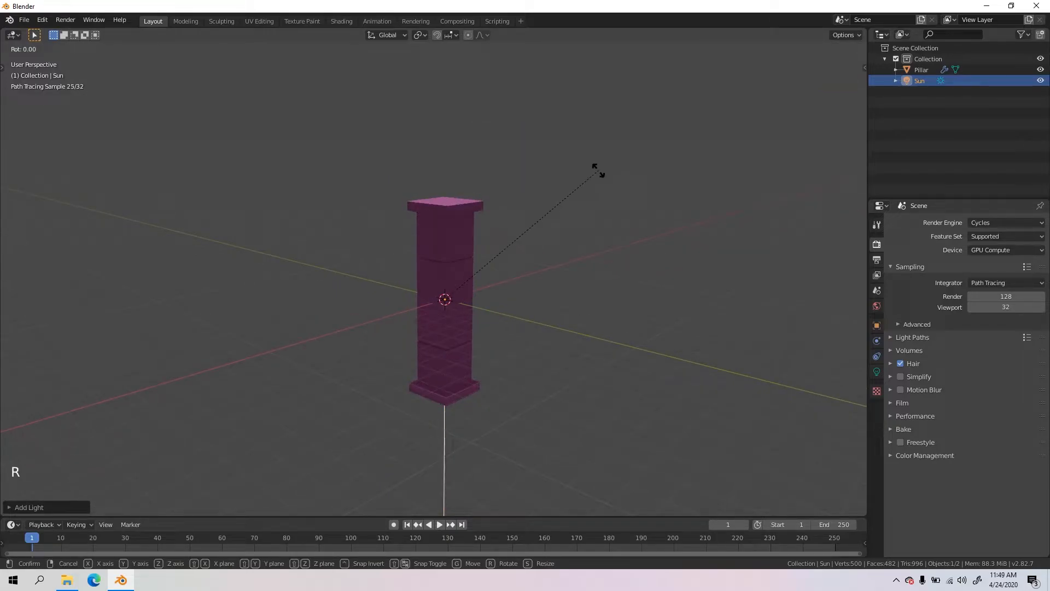
{"action": "key", "text": "x"}
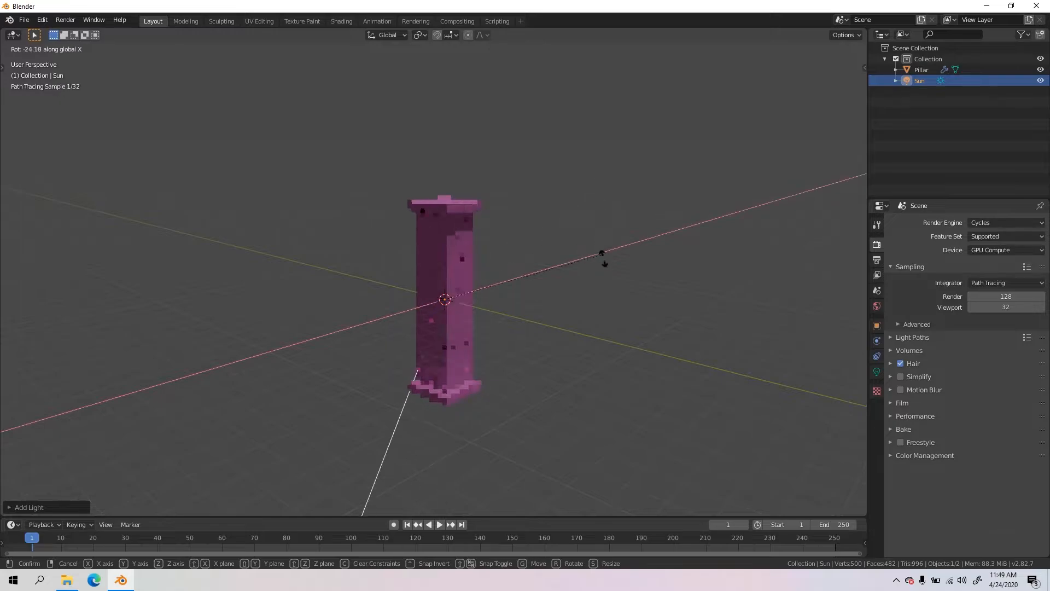
{"action": "key", "text": "y"}
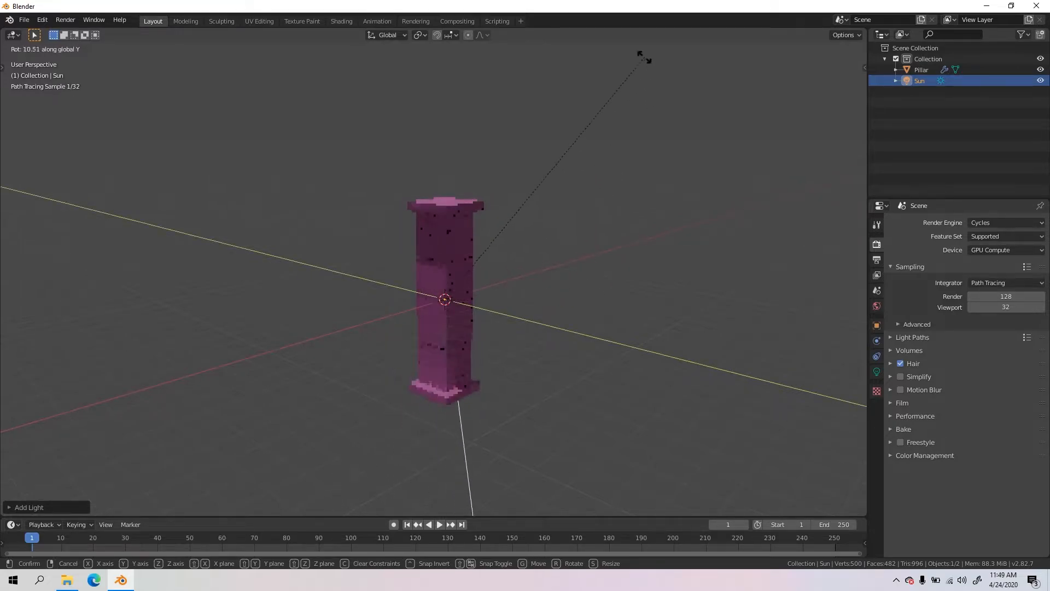
{"action": "key", "text": "z"}
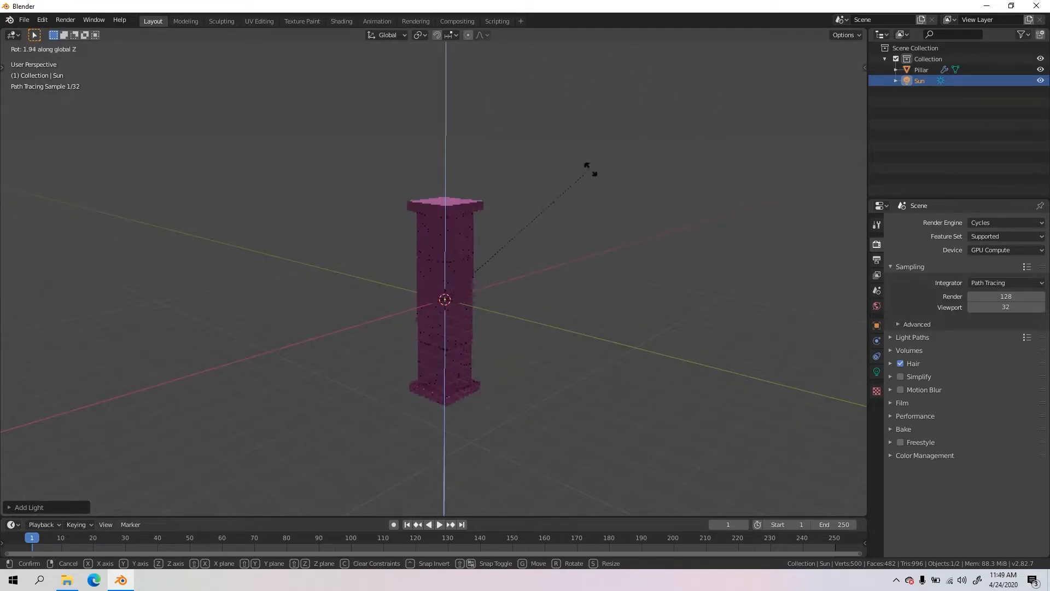
Step: Rotate the Sun light roughly 40° about the global X axis and roughly 40° about the global Z axis
{"action": "scroll", "coordinate": [591, 170], "scroll_direction": "down", "scroll_amount": 2}
{"action": "middle_click_drag", "start_coordinate": [531, 162], "coordinate": [641, 110]}
{"action": "key", "text": "r"}
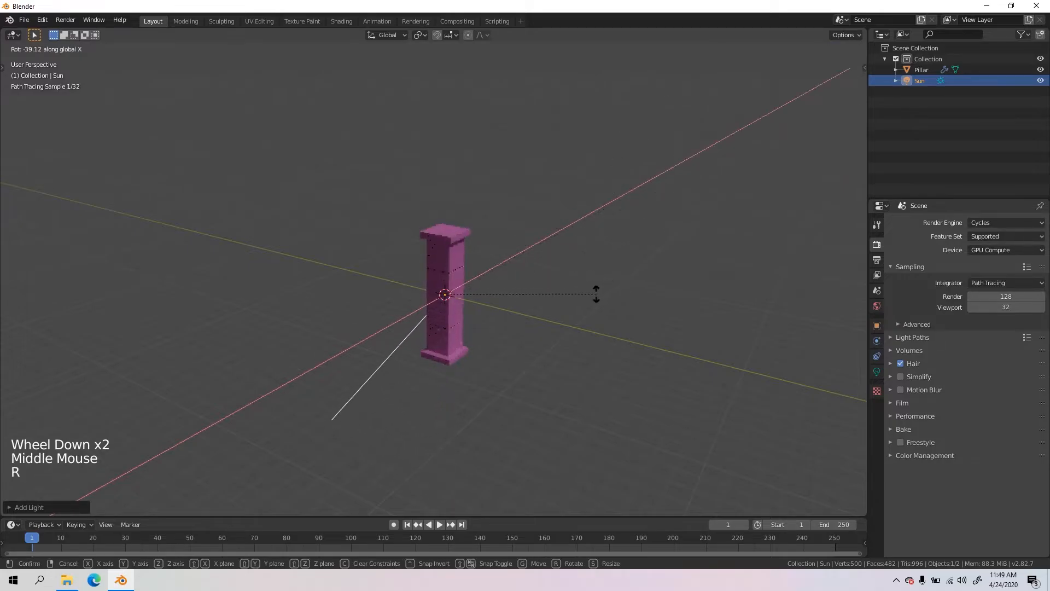
{"action": "middle_click_drag", "start_coordinate": [589, 263], "coordinate": [474, 291]}
{"action": "key", "text": "r"}
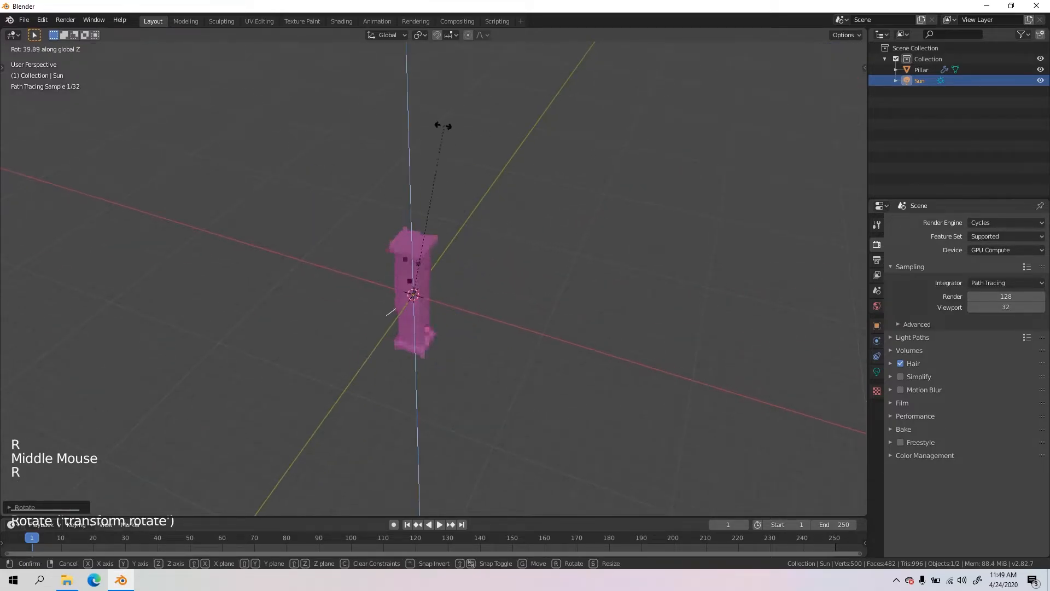
{"action": "left_click", "coordinate": [461, 131]}
Step: Raise the Sun light along the Z axis until it sits above the top of the pillar
{"action": "middle_click_drag", "start_coordinate": [571, 130], "coordinate": [566, 82]}
{"action": "key", "text": "g"}
{"action": "key", "text": "z"}
{"action": "left_click", "coordinate": [582, 183]}
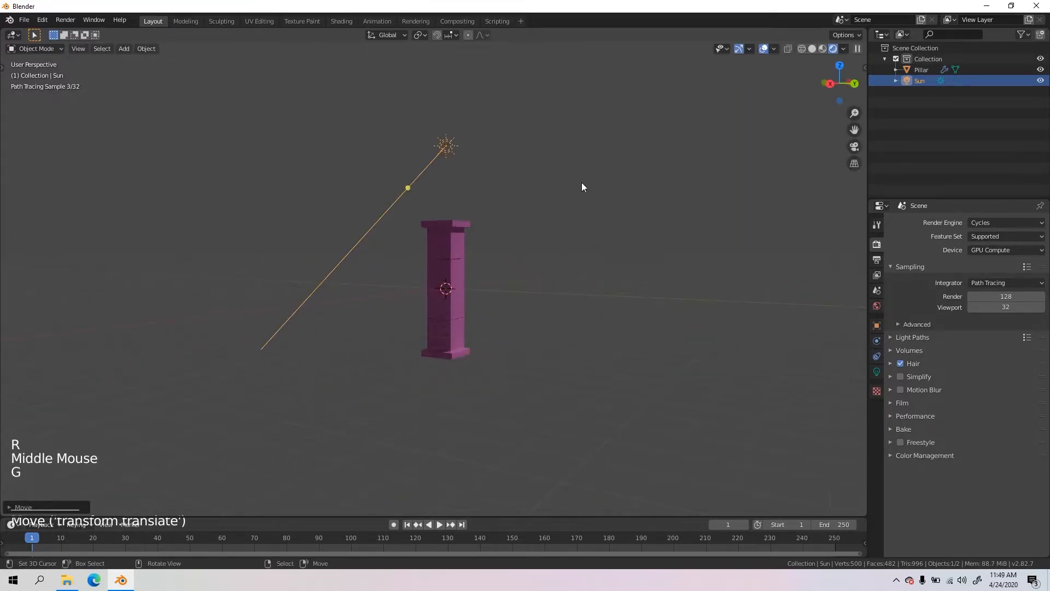
Step: Select the pillar and change its material's base color to a golden yellow with hue 0.125, saturation 0.509 and value 0.906
{"action": "middle_click_drag", "start_coordinate": [582, 183], "coordinate": [303, 215]}
{"action": "scroll", "coordinate": [366, 255], "scroll_direction": "up", "scroll_amount": 5}
{"action": "scroll", "coordinate": [448, 244], "scroll_direction": "down", "scroll_amount": 1, "text": "shift"}
{"action": "mouse_move", "coordinate": [365, 255]}
{"action": "middle_mouse_down", "text": "shift"}
{"action": "mouse_move", "coordinate": [448, 244]}
{"action": "mouse_move", "coordinate": [402, 248]}
{"action": "mouse_move", "coordinate": [412, 237]}
{"action": "mouse_move", "coordinate": [360, 265]}
{"action": "middle_mouse_up", "text": "shift"}
{"action": "scroll", "coordinate": [370, 273], "scroll_direction": "up", "scroll_amount": 1}
{"action": "scroll", "coordinate": [359, 260], "scroll_direction": "down", "scroll_amount": 1}
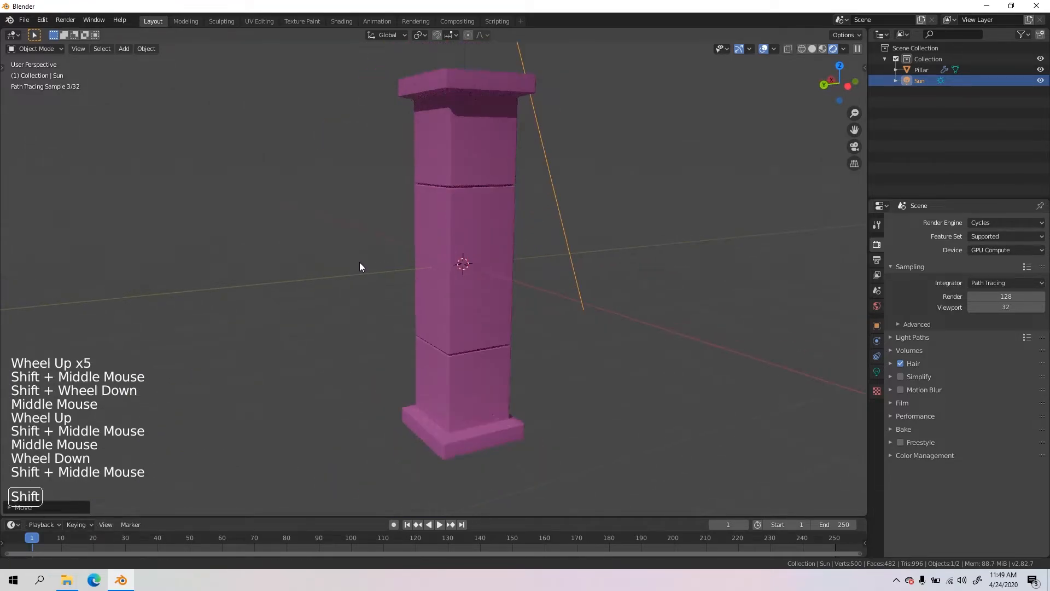
{"action": "right_click", "coordinate": [493, 294]}
{"action": "left_click", "coordinate": [877, 417]}
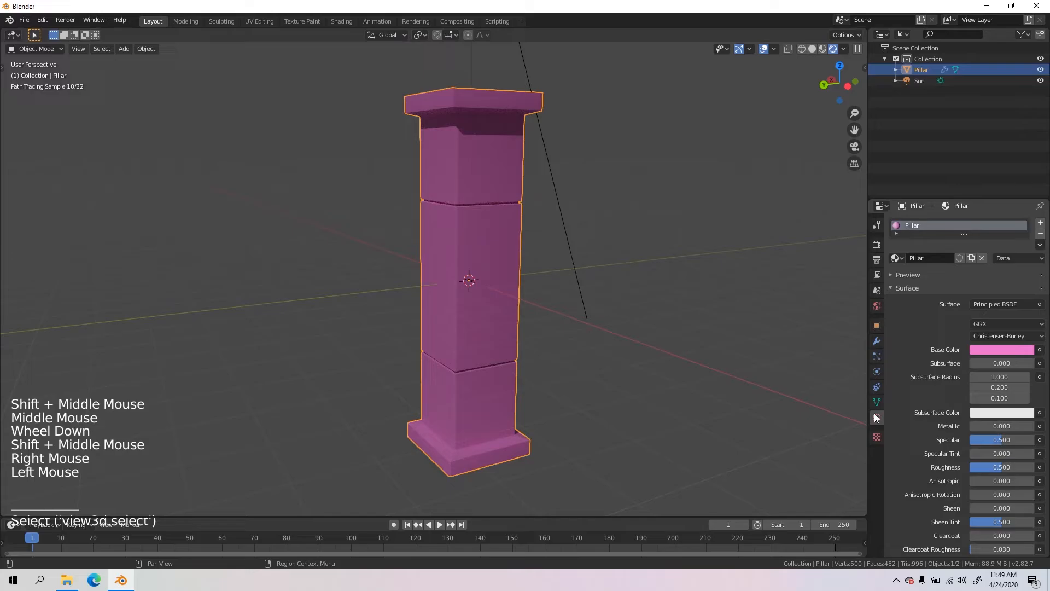
{"action": "left_click", "coordinate": [999, 348]}
{"action": "left_click_drag", "start_coordinate": [972, 254], "coordinate": [962, 247]}
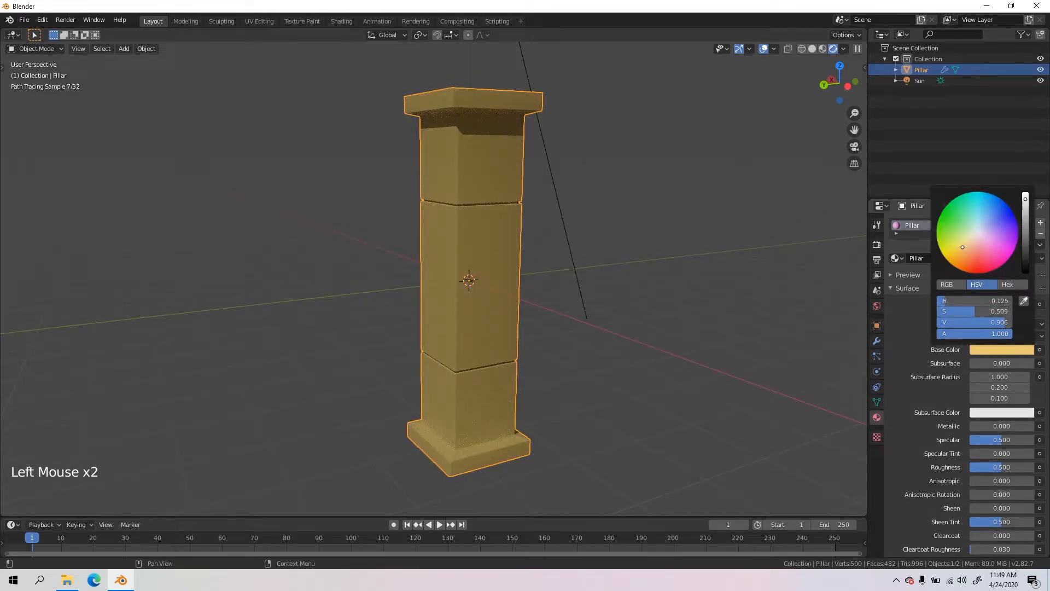
Step: Bring up the scene's Cycles Bake settings with their influence and output options
{"action": "scroll", "coordinate": [467, 229], "scroll_direction": "down", "scroll_amount": 2}
{"action": "middle_click_drag", "start_coordinate": [467, 229], "coordinate": [386, 234]}
{"action": "scroll", "coordinate": [442, 227], "scroll_direction": "up", "scroll_amount": 1}
{"action": "scroll", "coordinate": [353, 248], "scroll_direction": "up", "scroll_amount": 2}
{"action": "scroll", "coordinate": [386, 233], "scroll_direction": "down", "scroll_amount": 2}
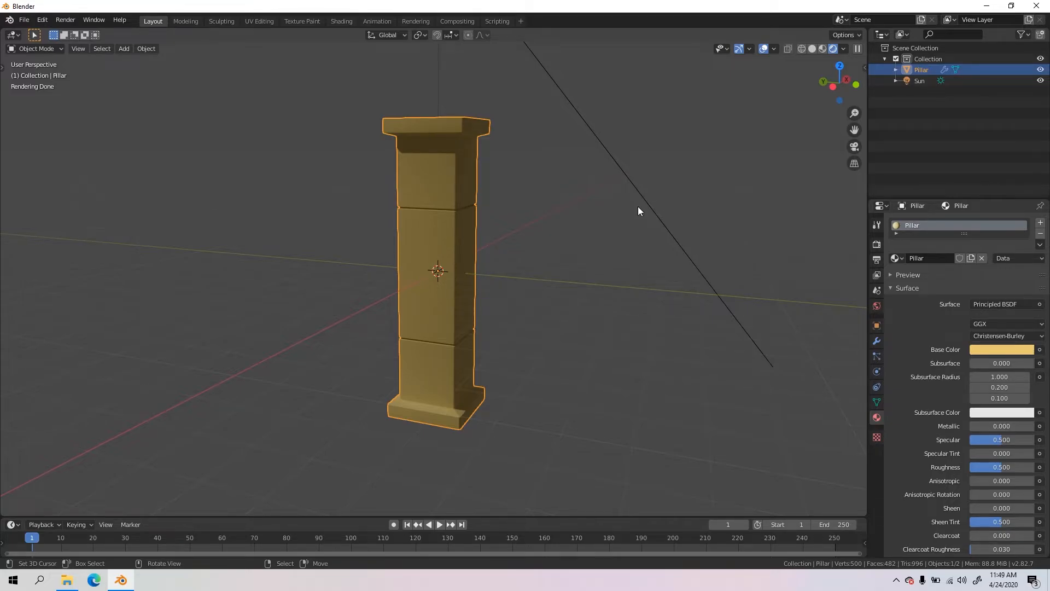
{"action": "left_click", "coordinate": [876, 245]}
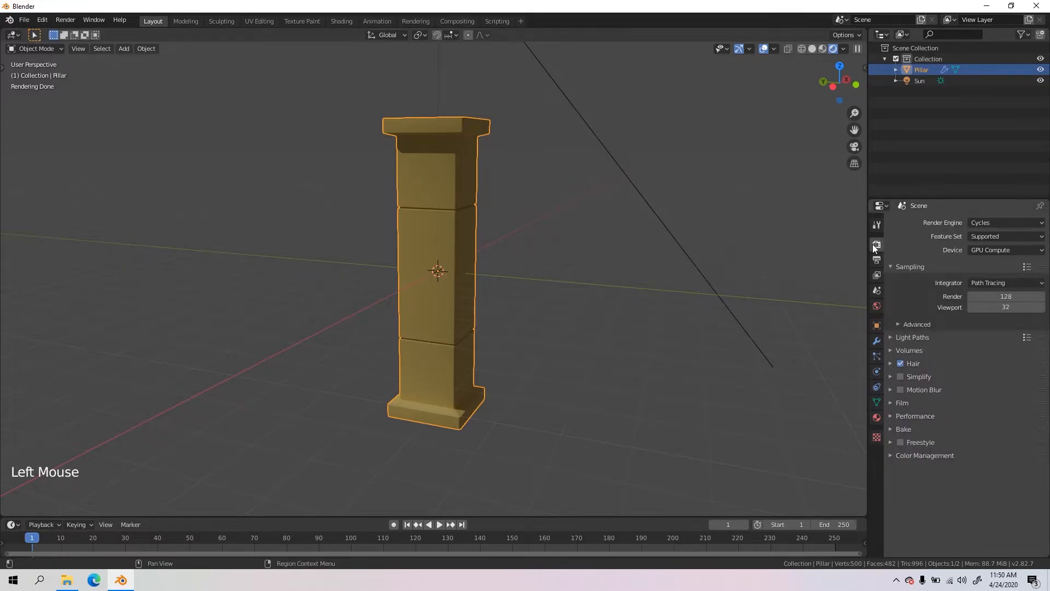
{"action": "left_click", "coordinate": [917, 426]}
{"action": "scroll", "coordinate": [981, 445], "scroll_direction": "down", "scroll_amount": 5}
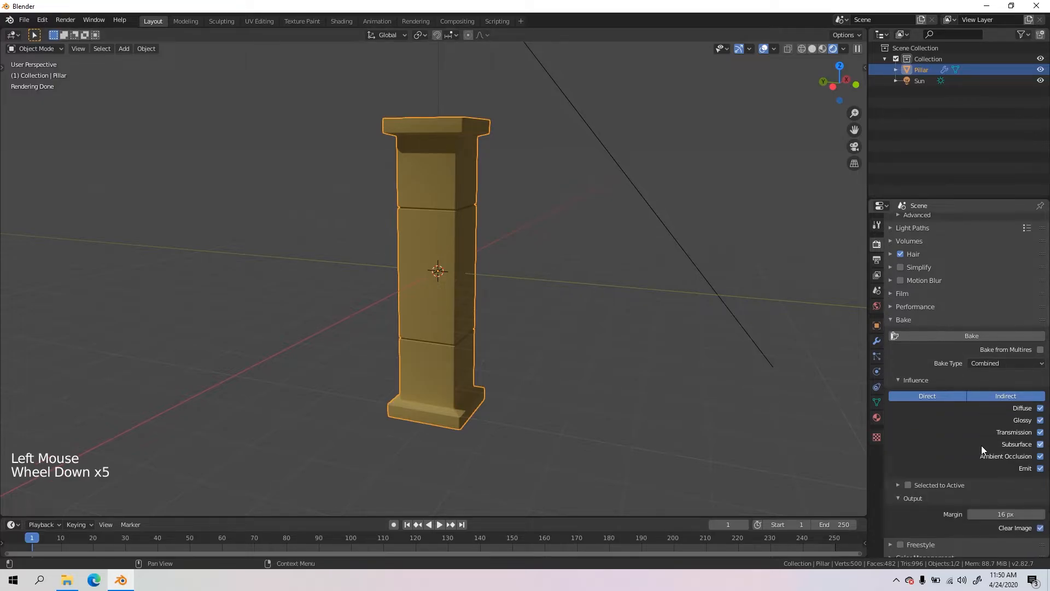
Step: Split the 3D viewport in two and turn the new left area into a Shader Editor with its sidebar hidden
{"action": "left_click_drag", "start_coordinate": [2, 32], "coordinate": [413, 79]}
{"action": "left_click", "coordinate": [12, 34]}
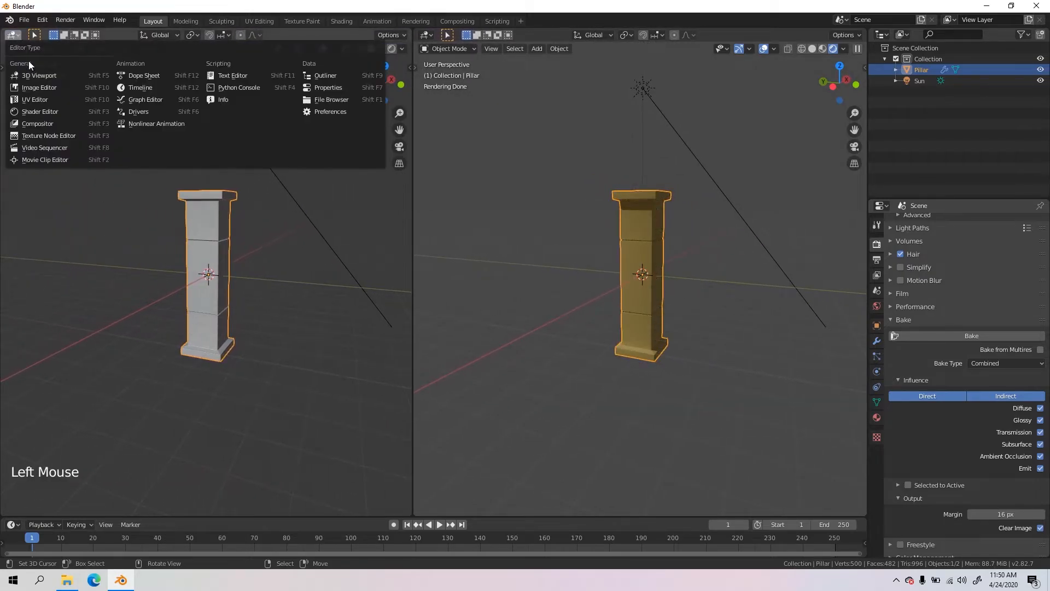
{"action": "left_click", "coordinate": [39, 111]}
{"action": "middle_click_drag", "start_coordinate": [64, 196], "coordinate": [176, 152]}
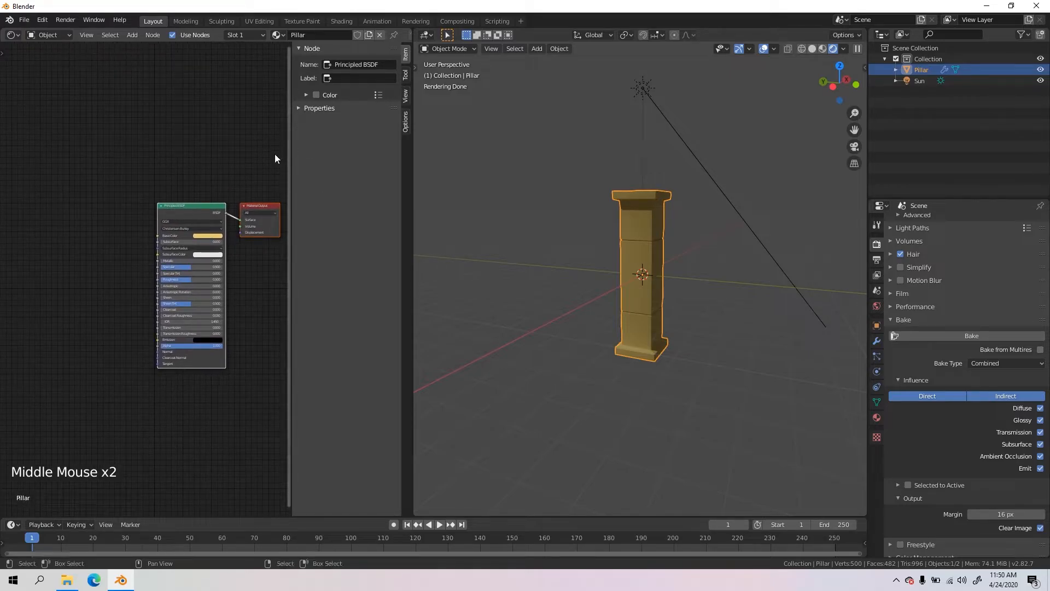
{"action": "key", "text": "n"}
{"action": "scroll", "coordinate": [179, 250], "scroll_direction": "up", "scroll_amount": 3}
{"action": "middle_click_drag", "start_coordinate": [179, 250], "coordinate": [171, 251]}
Step: Add an Image Texture node beside the Principled BSDF in the Pillar material, leaving it unconnected
{"action": "left_click", "coordinate": [109, 254]}
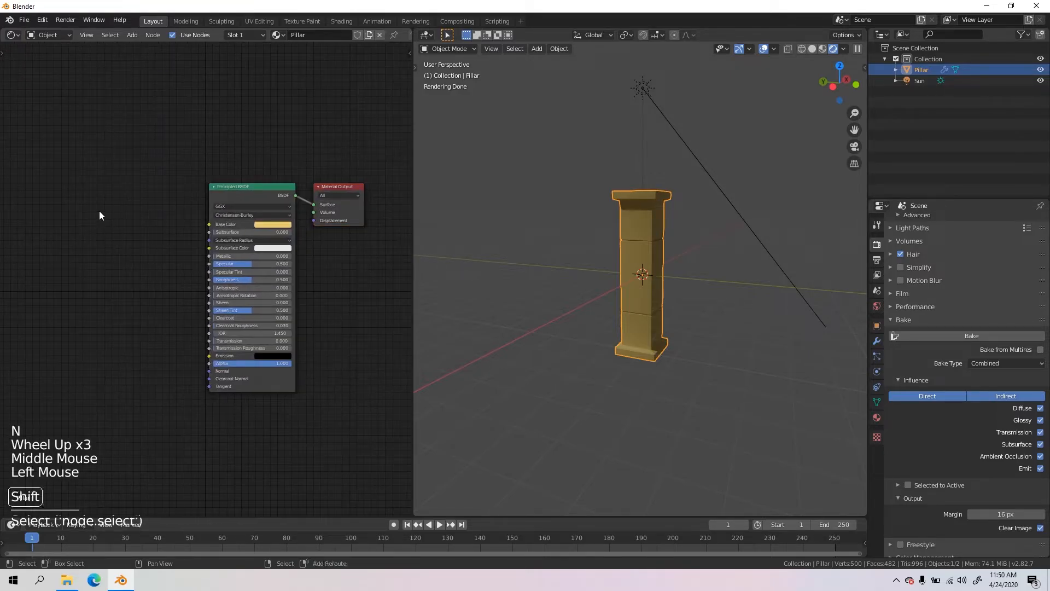
{"action": "key", "text": "shift+a"}
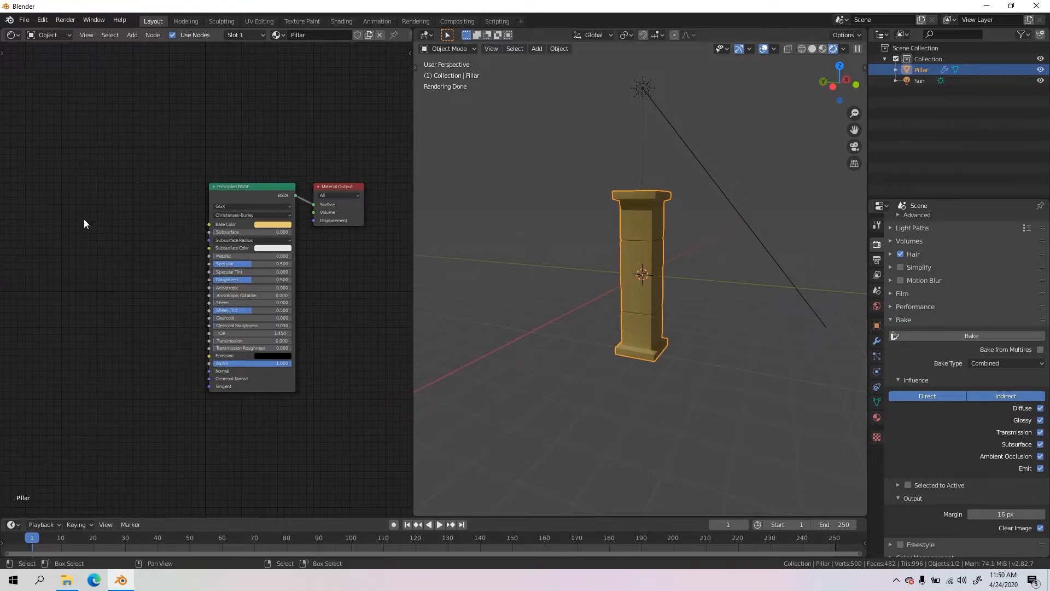
{"action": "left_click", "coordinate": [53, 184], "text": "shift"}
{"action": "key", "text": "shift+a"}
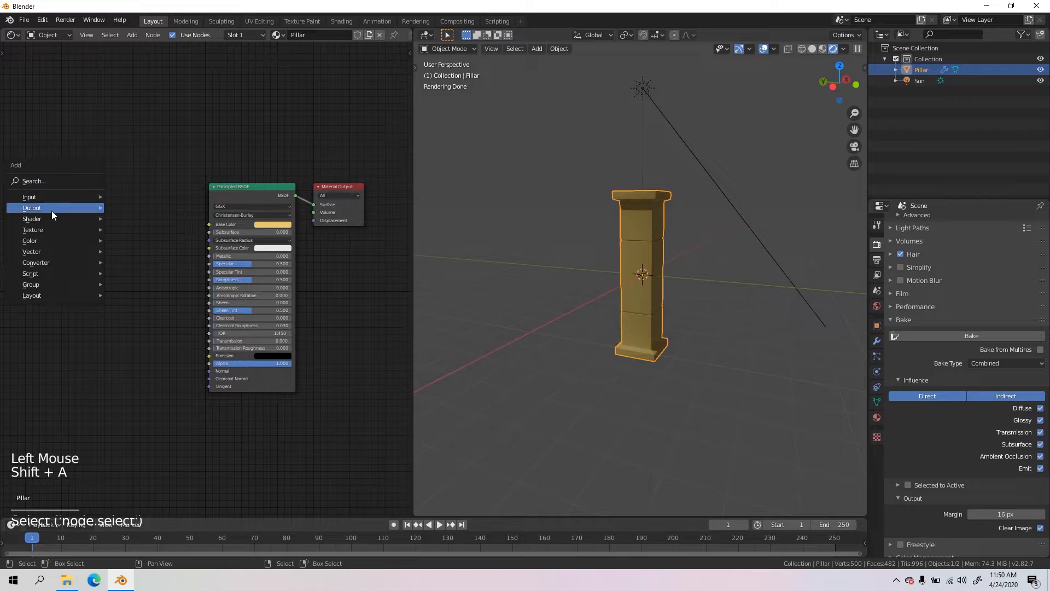
{"action": "mouse_move", "coordinate": [39, 198]}
{"action": "mouse_move", "coordinate": [37, 232]}
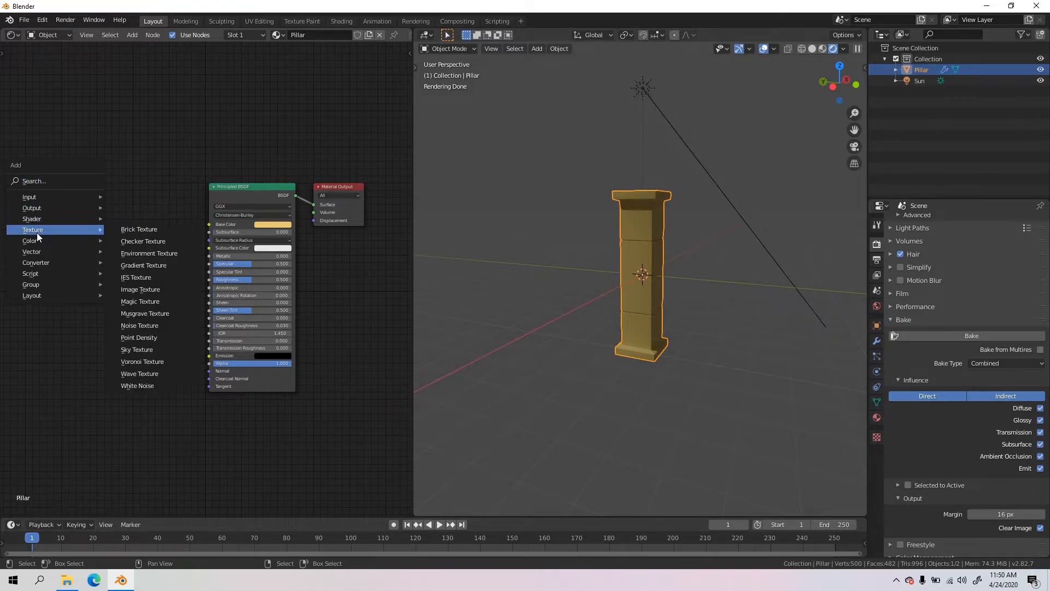
{"action": "left_click", "coordinate": [147, 289]}
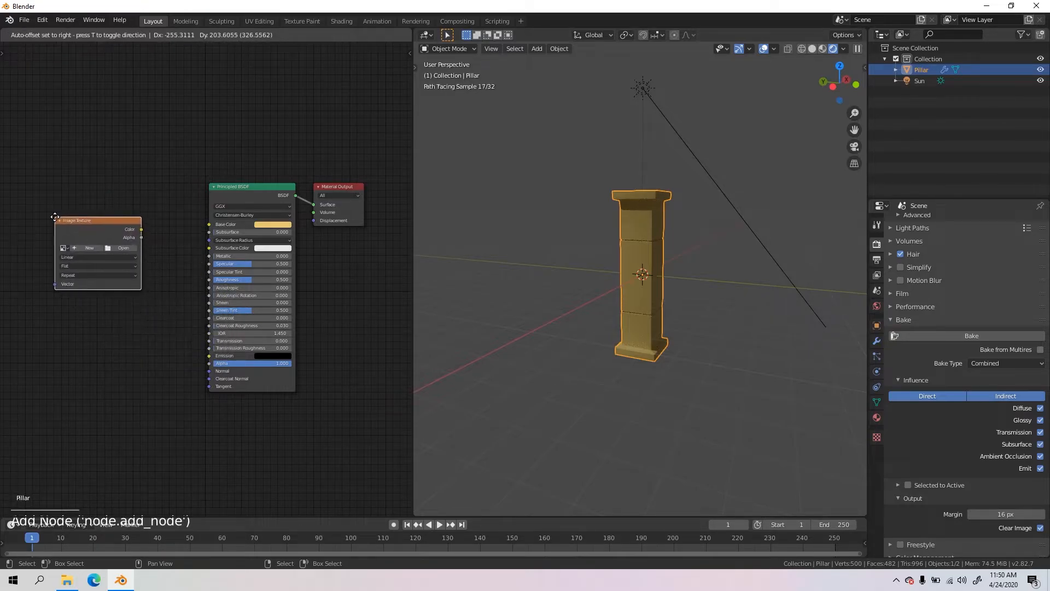
{"action": "left_click", "coordinate": [146, 234]}
{"action": "scroll", "coordinate": [142, 241], "scroll_direction": "up", "scroll_amount": 2}
{"action": "middle_click_drag", "start_coordinate": [138, 243], "coordinate": [141, 244]}
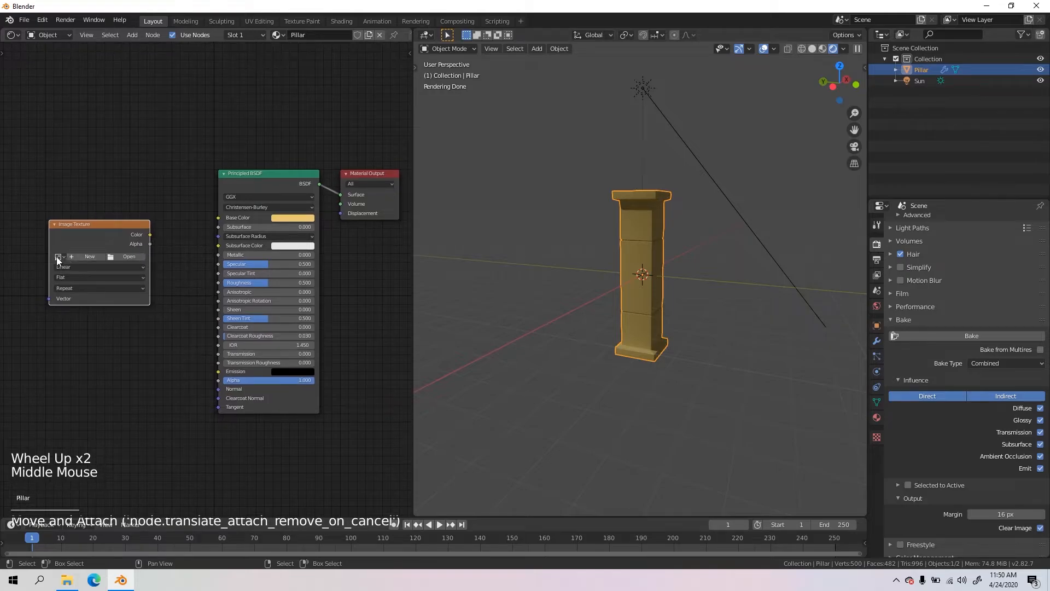
Step: Create a new blank 1024 by 1024 px image named Pillar in the Image Texture node
{"action": "left_click", "coordinate": [139, 212]}
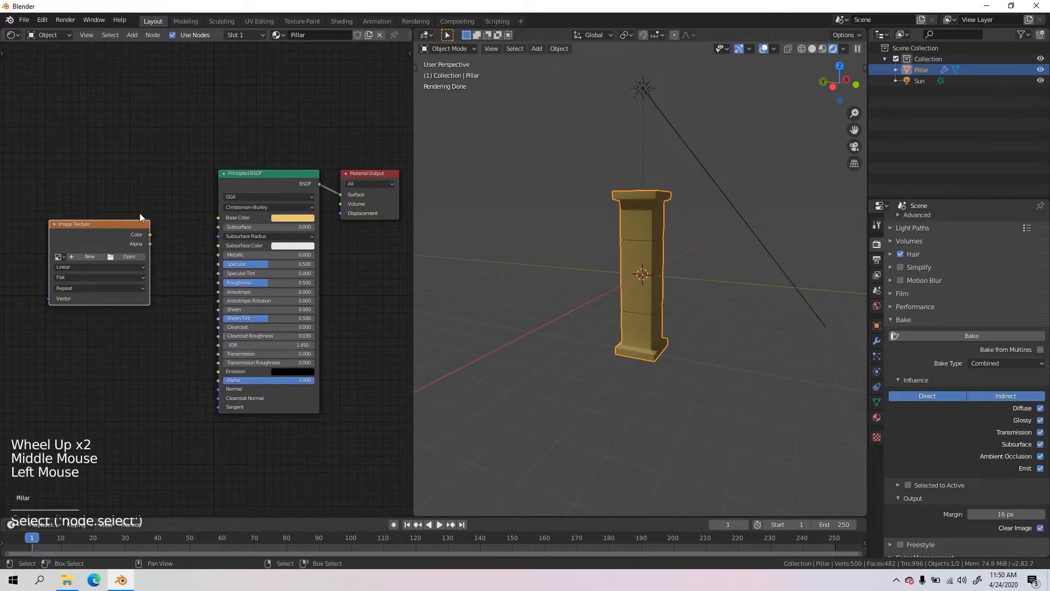
{"action": "left_click", "coordinate": [86, 258]}
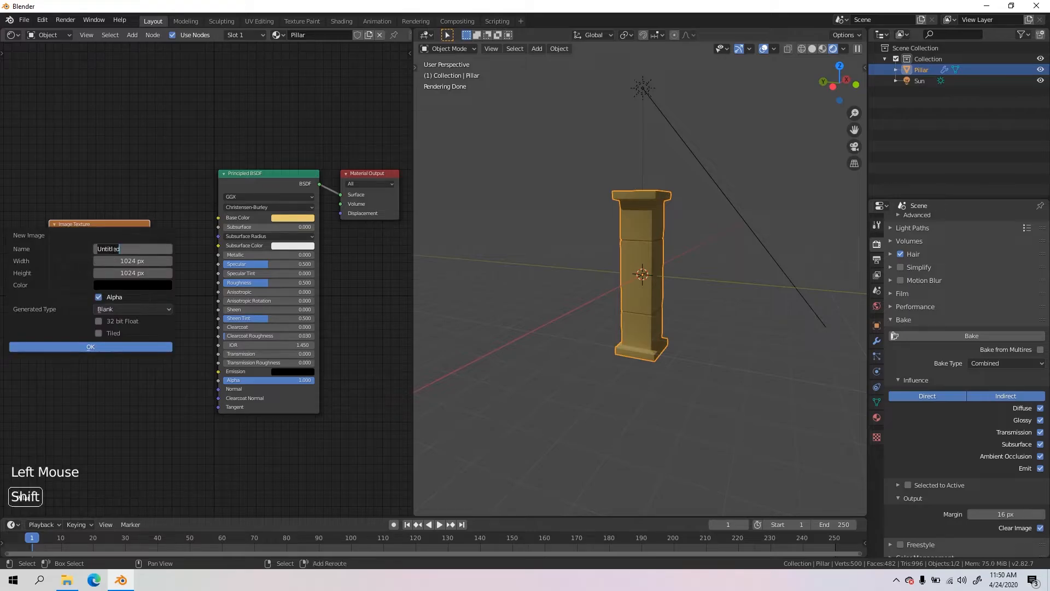
{"action": "type", "text": "Pillar"}
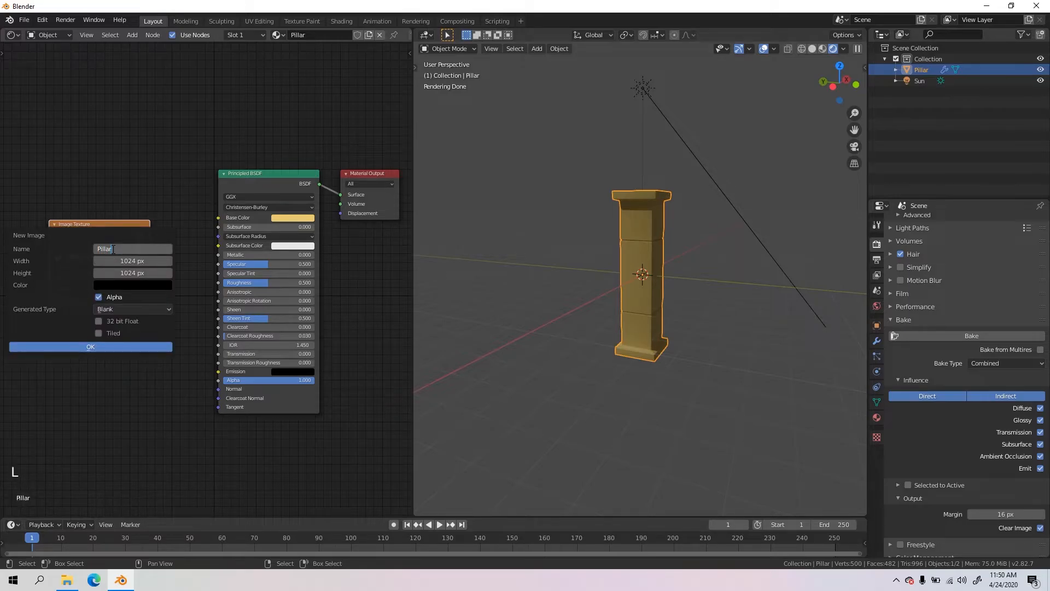
{"action": "key", "text": "Return"}
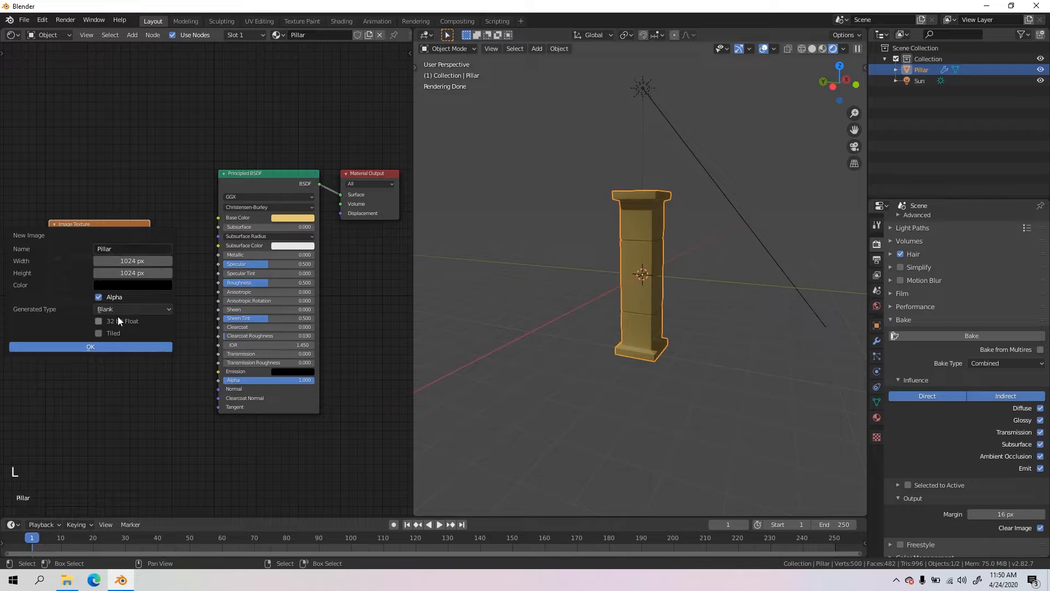
{"action": "left_click", "coordinate": [92, 344]}
{"action": "left_click", "coordinate": [105, 321]}
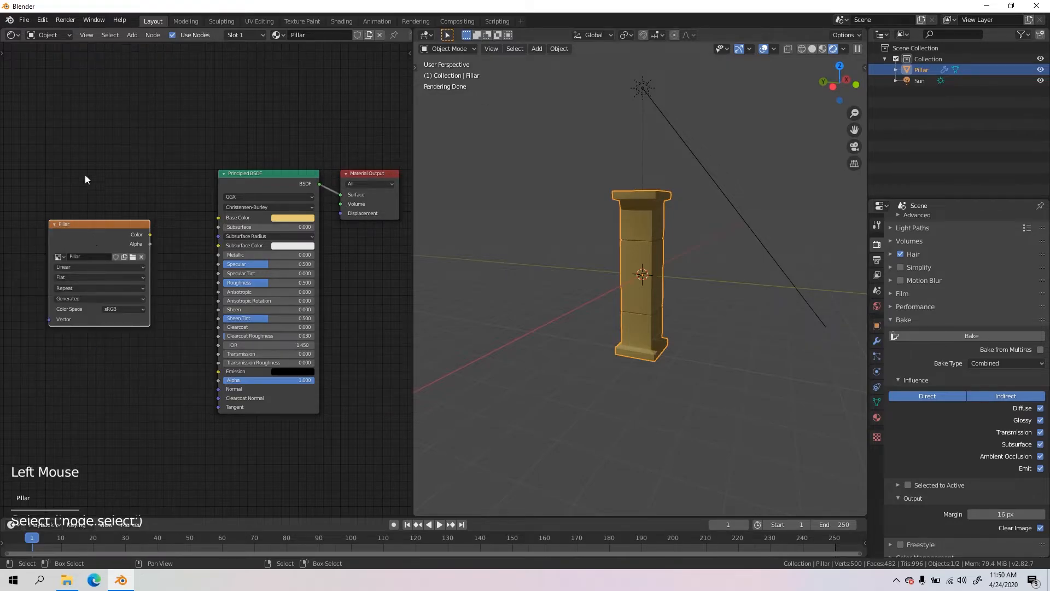
Step: Change the Shader Editor to the UV Editor and select the pillar's whole mesh in Edit Mode to display its UV layout
{"action": "left_click", "coordinate": [13, 35]}
{"action": "left_click", "coordinate": [39, 94]}
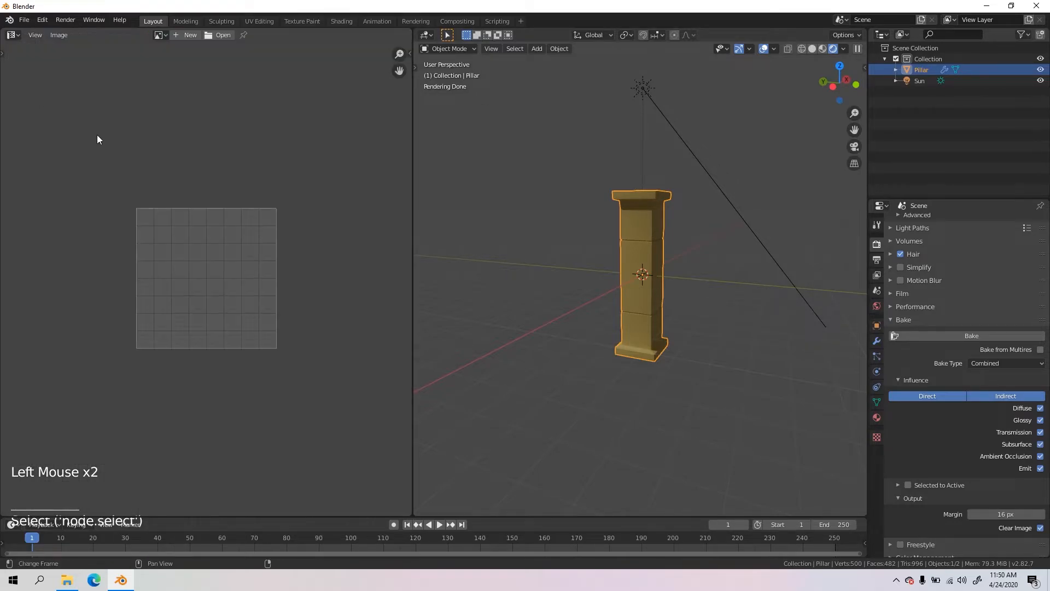
{"action": "key", "text": "Tab"}
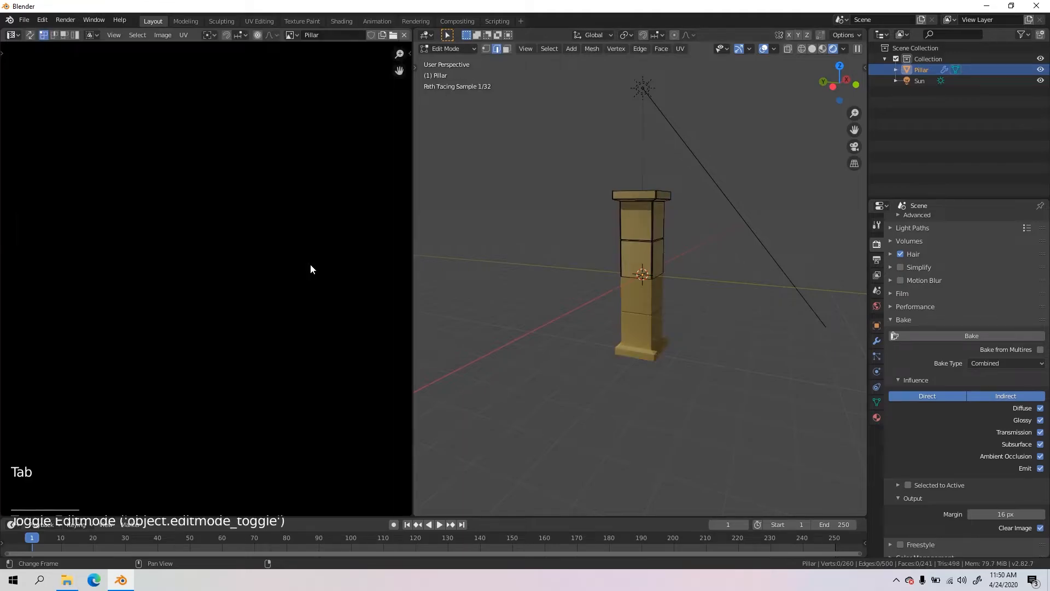
{"action": "scroll", "coordinate": [280, 254], "scroll_direction": "down", "scroll_amount": 5}
{"action": "scroll", "coordinate": [280, 254], "scroll_direction": "up", "scroll_amount": 2}
{"action": "key", "text": "a"}
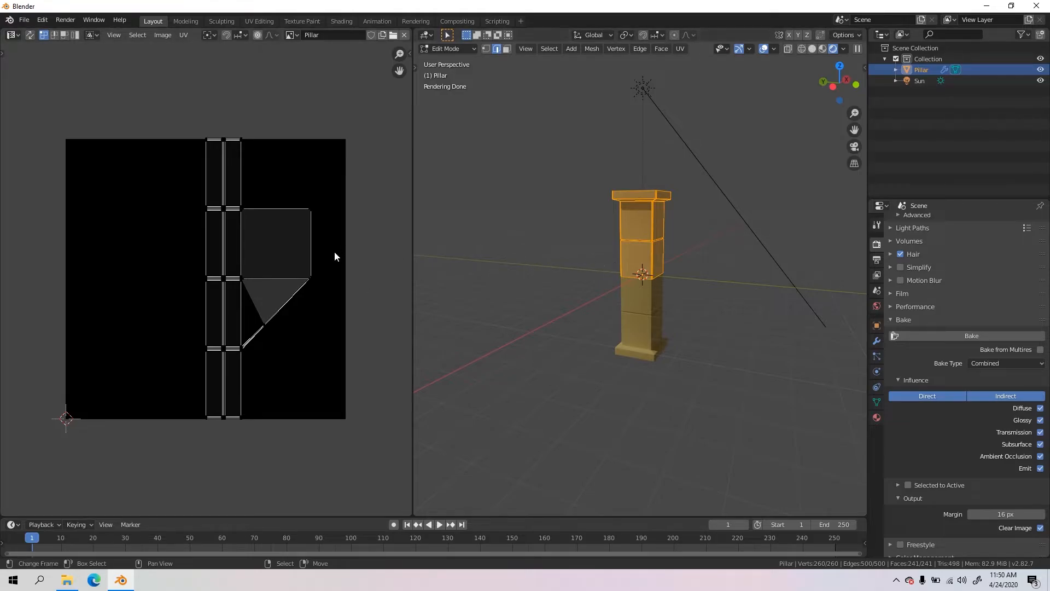
Step: Switch the 3D view to Solid shading and select all of the pillar's faces in face select mode
{"action": "scroll", "coordinate": [625, 270], "scroll_direction": "up", "scroll_amount": 4}
{"action": "middle_click_drag", "start_coordinate": [607, 229], "coordinate": [595, 268], "text": "shift"}
{"action": "key", "text": "z"}
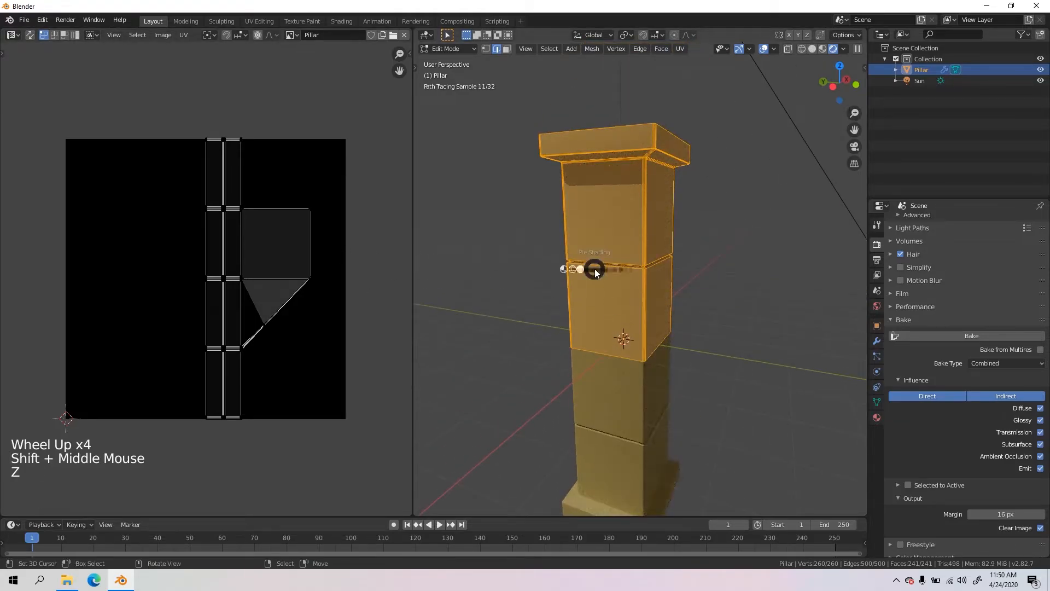
{"action": "middle_click_drag", "start_coordinate": [693, 265], "coordinate": [611, 276]}
{"action": "key", "text": "alt+a"}
{"action": "scroll", "coordinate": [624, 274], "scroll_direction": "up", "scroll_amount": 1}
{"action": "key", "text": "3"}
{"action": "scroll", "coordinate": [623, 274], "scroll_direction": "up", "scroll_amount": 1}
{"action": "scroll", "coordinate": [613, 273], "scroll_direction": "down", "scroll_amount": 2}
{"action": "key", "text": "a"}
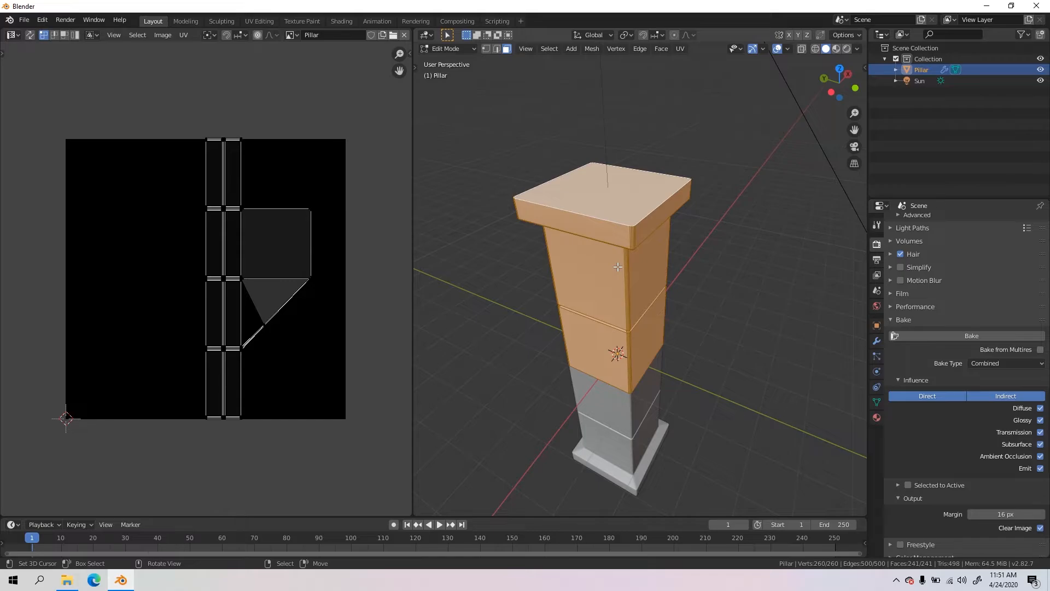
Step: Clear the mesh selection and select only the top face of the pillar's cap in face select mode
{"action": "key", "text": "2"}
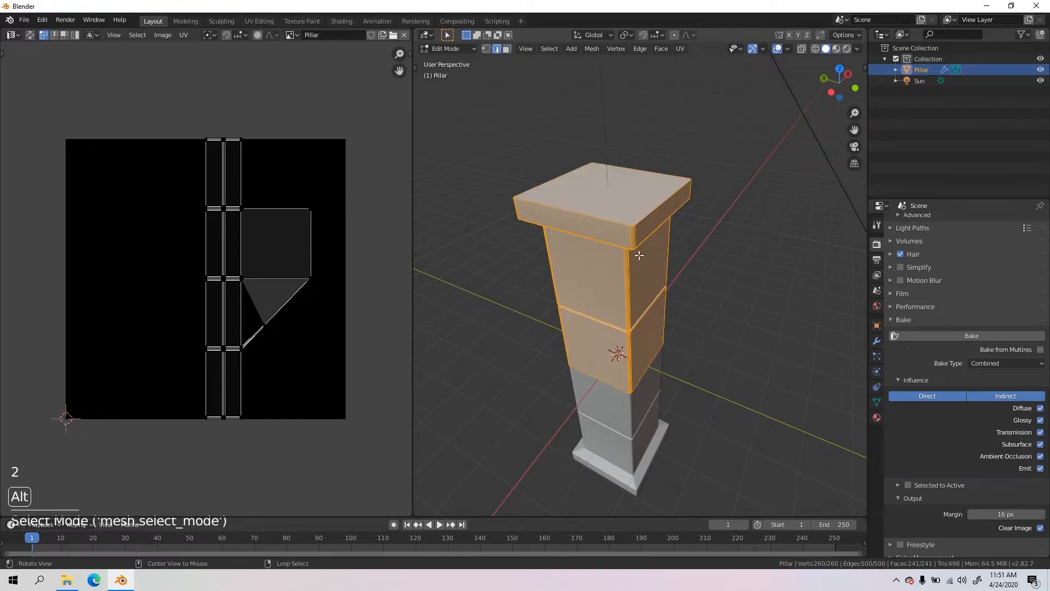
{"action": "left_click", "coordinate": [621, 249], "text": "alt"}
{"action": "middle_click_drag", "start_coordinate": [621, 248], "coordinate": [597, 255]}
{"action": "scroll", "coordinate": [597, 256], "scroll_direction": "up", "scroll_amount": 1}
{"action": "middle_click_drag", "start_coordinate": [534, 234], "coordinate": [608, 228], "text": "shift"}
{"action": "scroll", "coordinate": [583, 235], "scroll_direction": "up", "scroll_amount": 1}
{"action": "key", "text": "alt+a"}
{"action": "scroll", "coordinate": [608, 231], "scroll_direction": "down", "scroll_amount": 2}
{"action": "key", "text": "3"}
{"action": "right_click", "coordinate": [609, 228]}
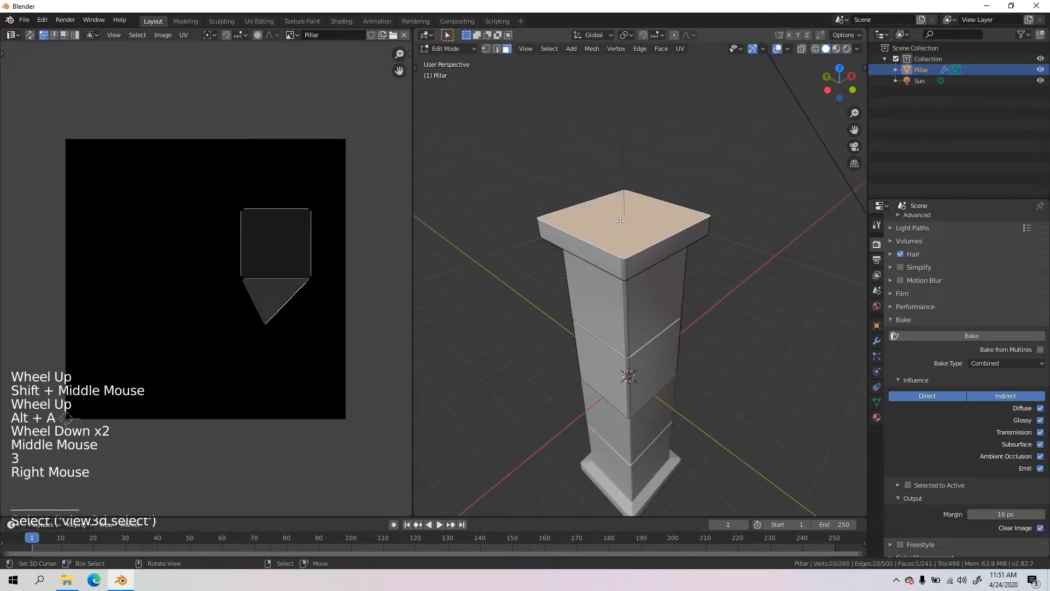
{"action": "key", "text": "u"}
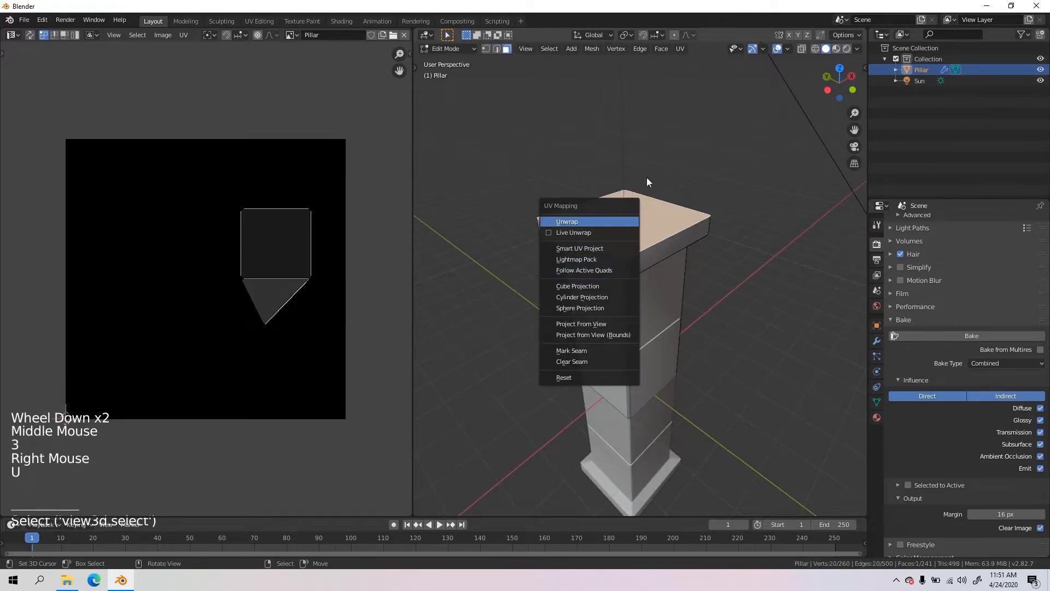
{"action": "right_click", "coordinate": [608, 224]}
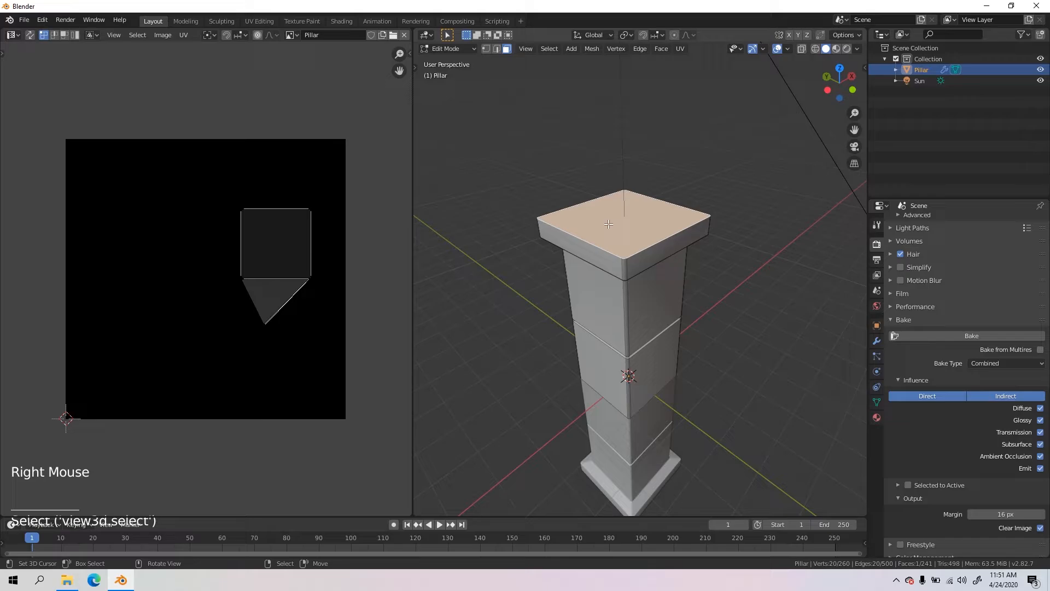
Step: Select the edge loop around the cap's top face in edge select mode and mark it as a seam
{"action": "key", "text": "2"}
{"action": "right_click", "coordinate": [646, 246]}
{"action": "right_click", "coordinate": [646, 246], "text": "alt"}
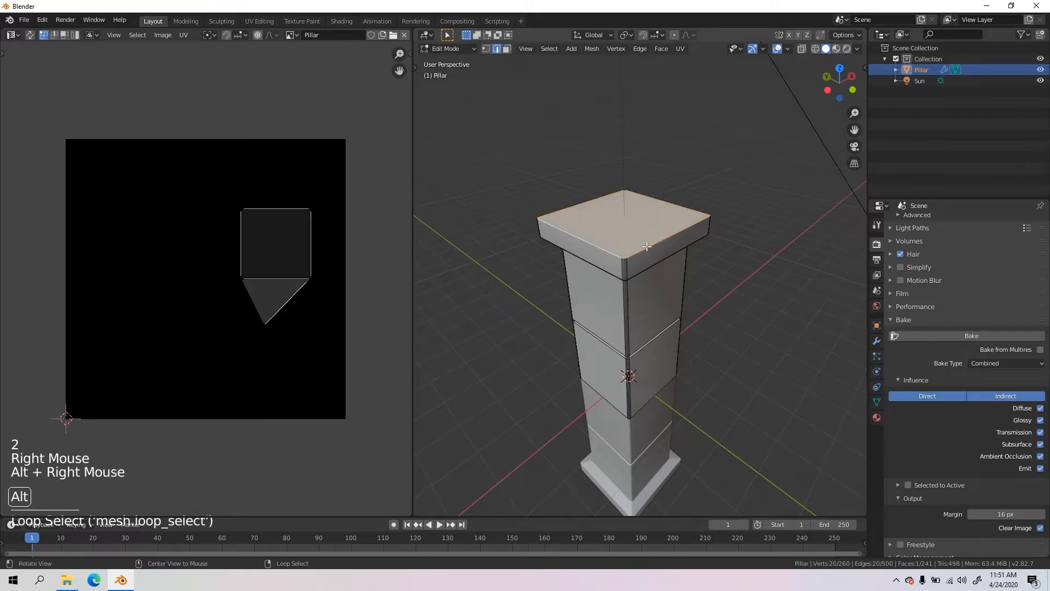
{"action": "mouse_move", "coordinate": [668, 199]}
{"action": "middle_mouse_down"}
{"action": "mouse_move", "coordinate": [650, 204]}
{"action": "mouse_move", "coordinate": [668, 193]}
{"action": "middle_mouse_up"}
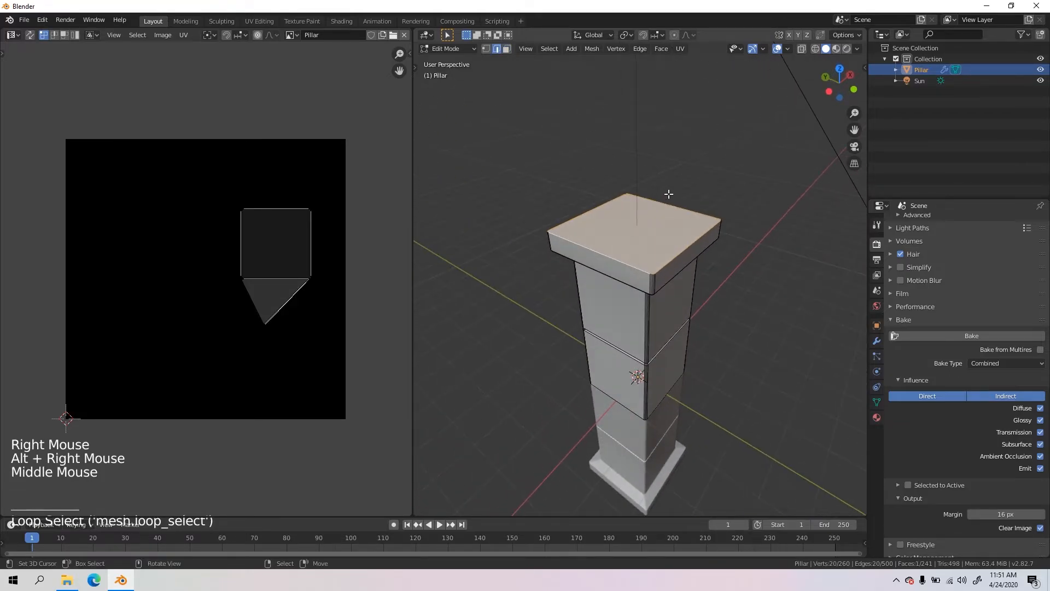
{"action": "key", "text": "u"}
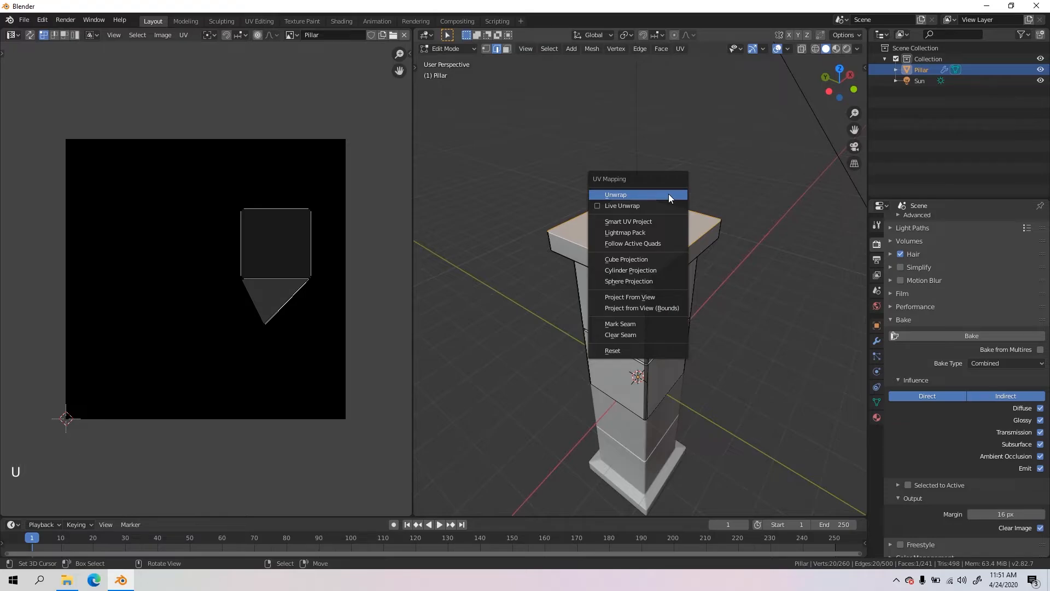
{"action": "left_click", "coordinate": [630, 323]}
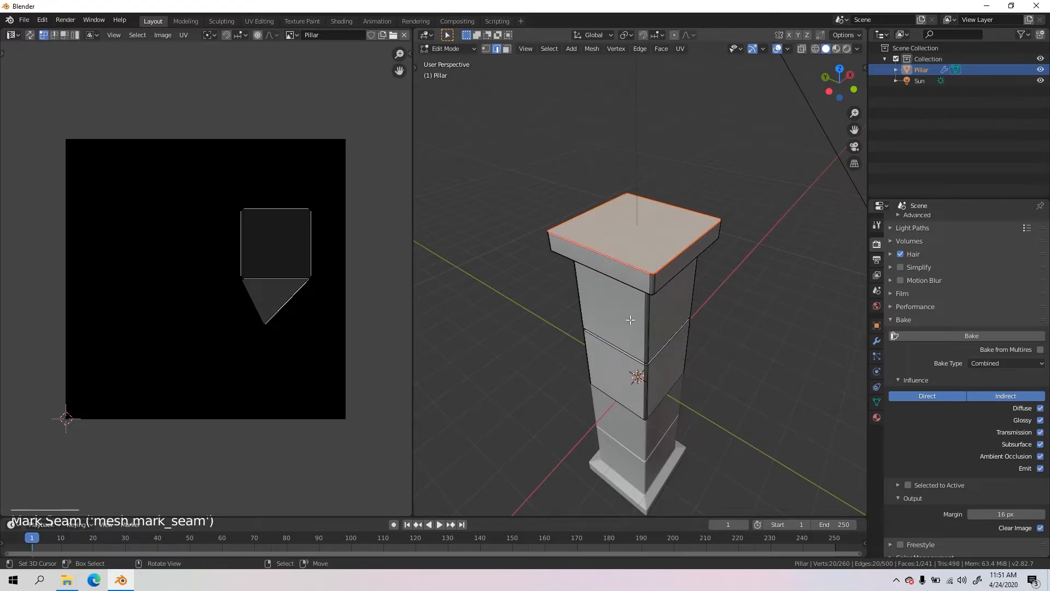
{"action": "key", "text": "u"}
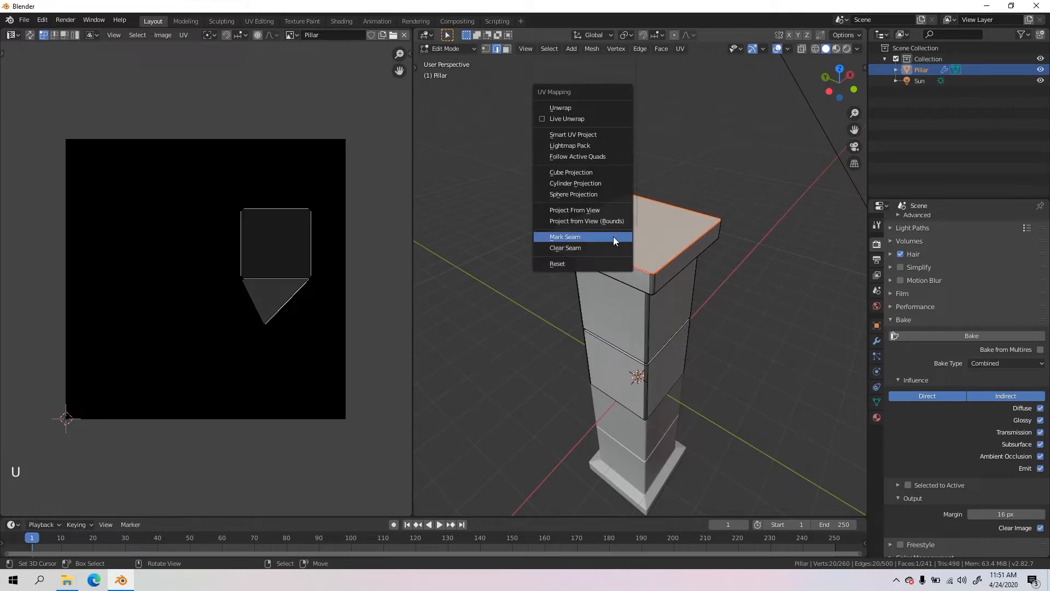
{"action": "left_click", "coordinate": [613, 236]}
Step: Unwrap the cap's top face and select all of its UVs in the UV Editor
{"action": "key", "text": "u"}
{"action": "left_click", "coordinate": [571, 107]}
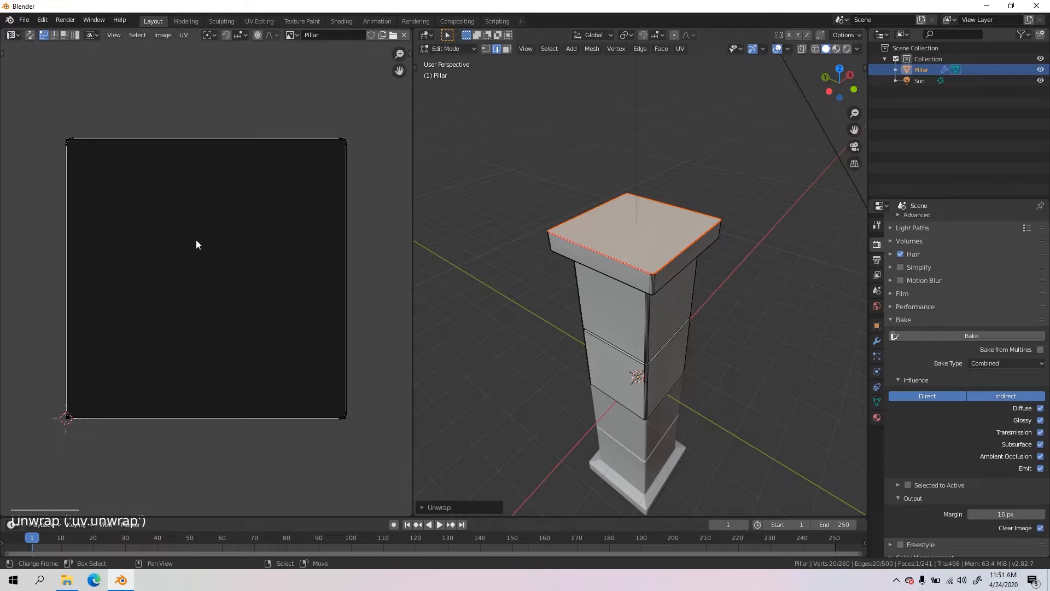
{"action": "key", "text": "a"}
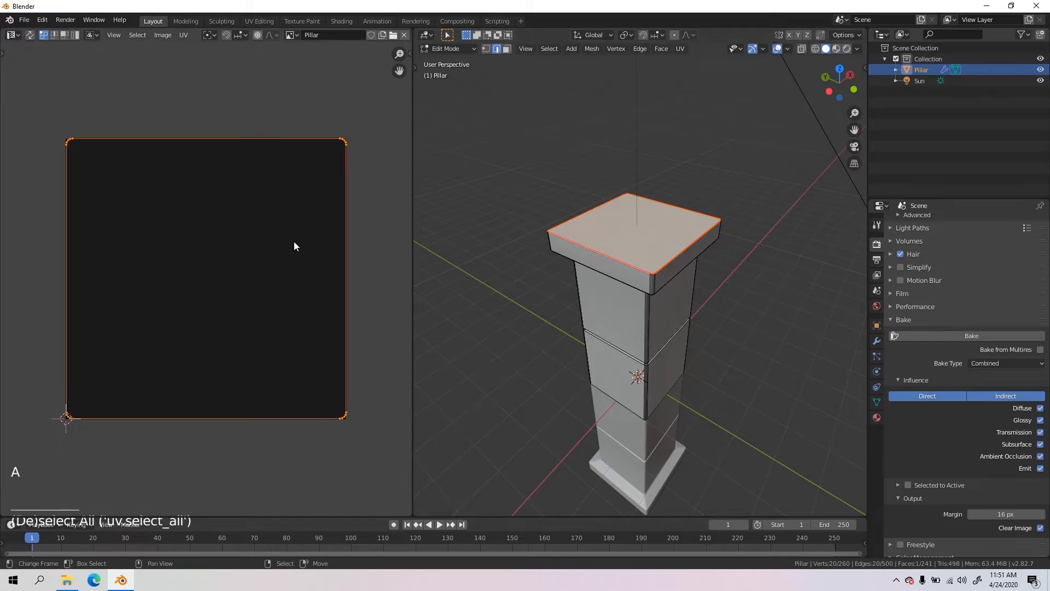
Step: Mark seams along the vertical edge loops at all four corners of the pillar, from the cap down the shaft
{"action": "scroll", "coordinate": [669, 315], "scroll_direction": "up", "scroll_amount": 1}
{"action": "key", "text": "alt+a"}
{"action": "middle_click_drag", "start_coordinate": [668, 314], "coordinate": [568, 316]}
{"action": "key", "text": "2"}
{"action": "scroll", "coordinate": [606, 301], "scroll_direction": "up", "scroll_amount": 2}
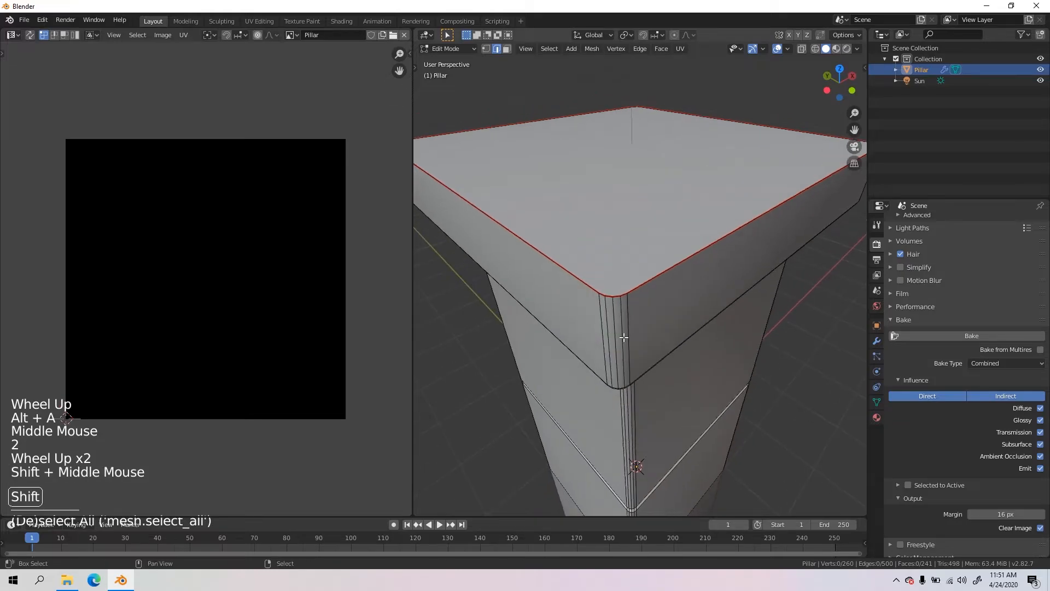
{"action": "right_click", "coordinate": [613, 318], "text": "alt+shift"}
{"action": "scroll", "coordinate": [613, 318], "scroll_direction": "down", "scroll_amount": 2}
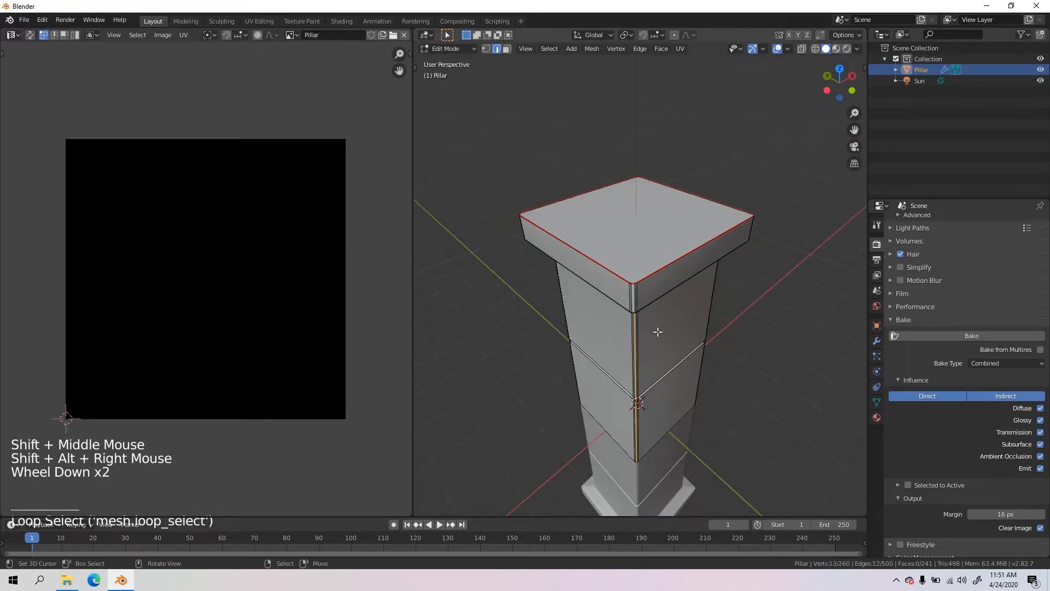
{"action": "scroll", "coordinate": [639, 319], "scroll_direction": "up", "scroll_amount": 2}
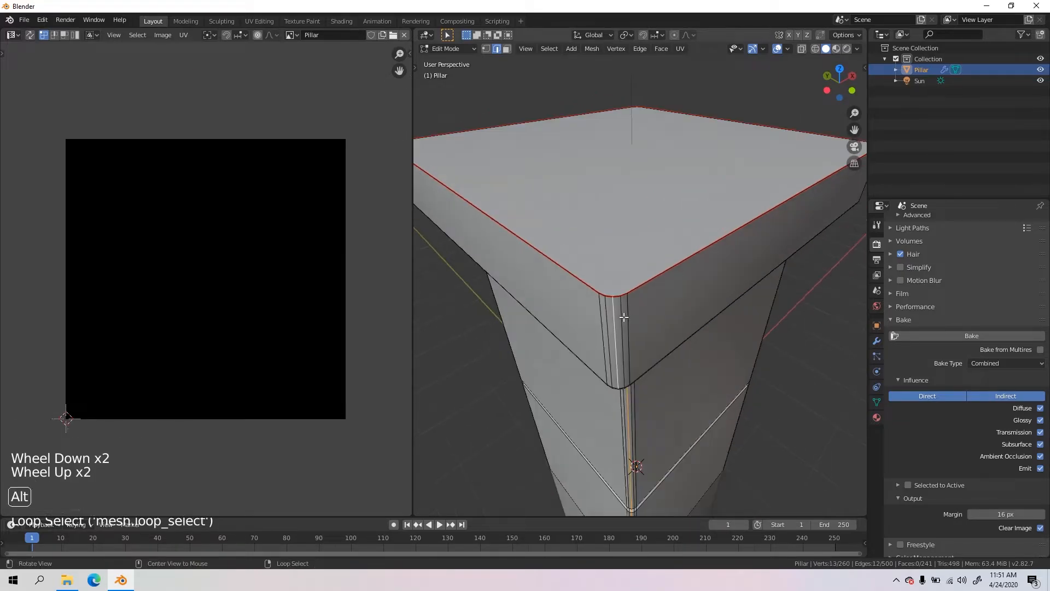
{"action": "middle_click_drag", "start_coordinate": [639, 319], "coordinate": [644, 285]}
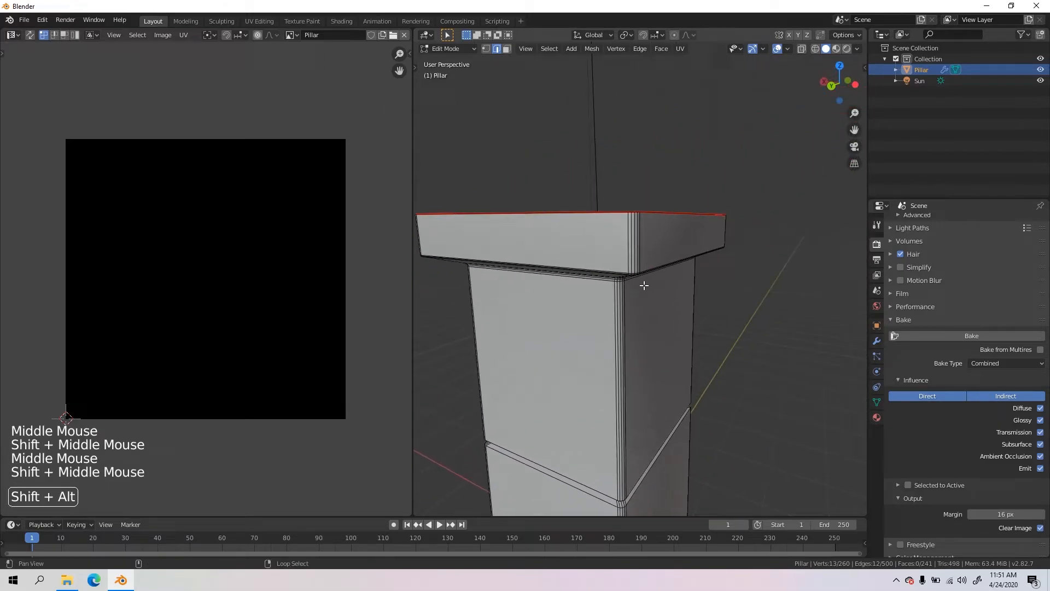
{"action": "right_click", "coordinate": [635, 235], "text": "alt+shift"}
{"action": "middle_click_drag", "start_coordinate": [635, 235], "coordinate": [666, 347]}
{"action": "right_click", "coordinate": [794, 311], "text": "alt+shift"}
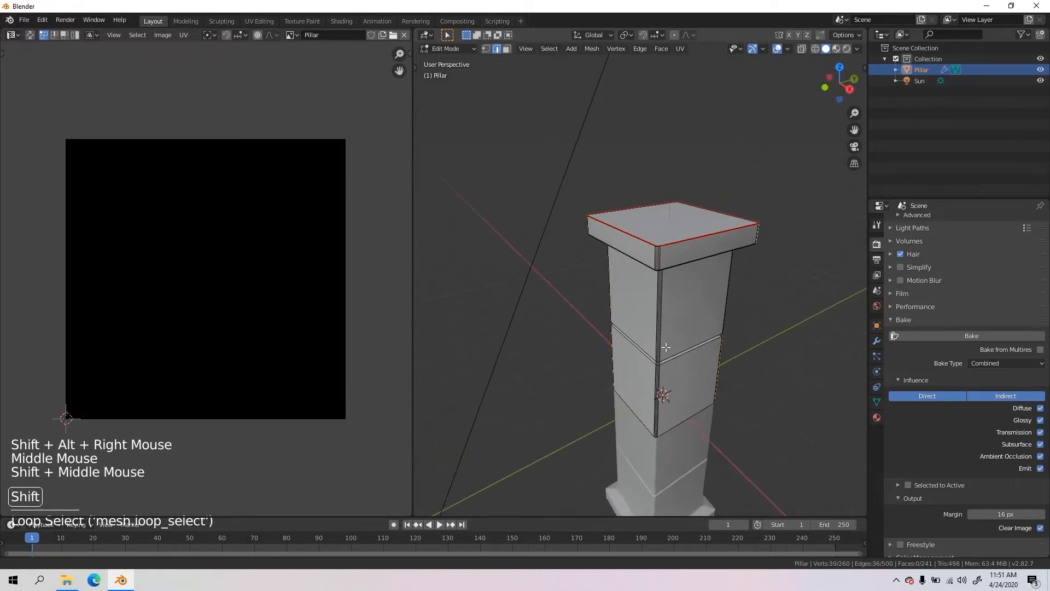
{"action": "scroll", "coordinate": [658, 331], "scroll_direction": "up", "scroll_amount": 4}
{"action": "right_click", "coordinate": [666, 229], "text": "alt+shift"}
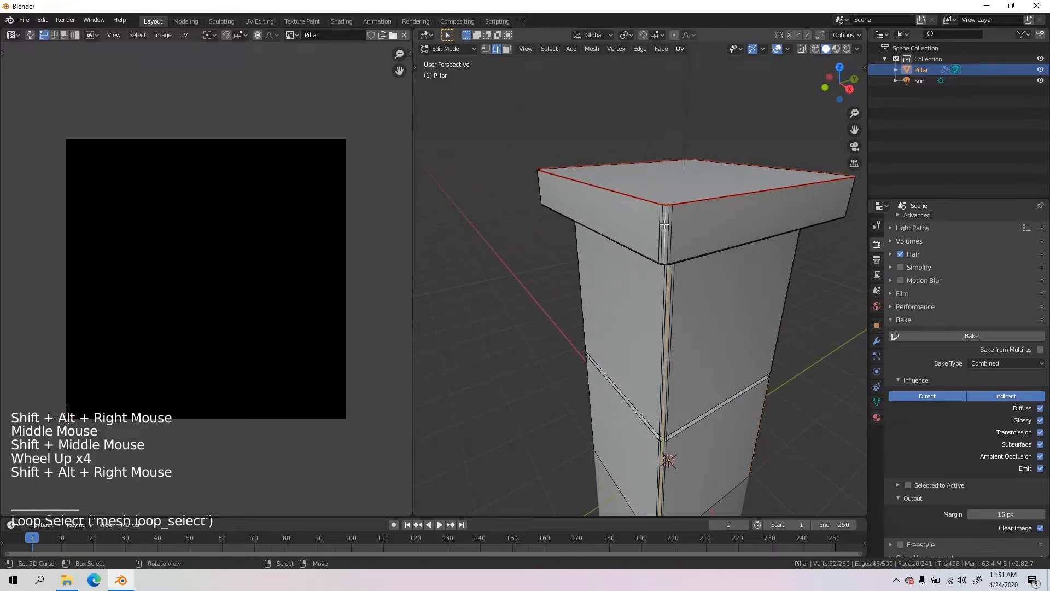
{"action": "key", "text": "u"}
{"action": "left_click", "coordinate": [664, 224]}
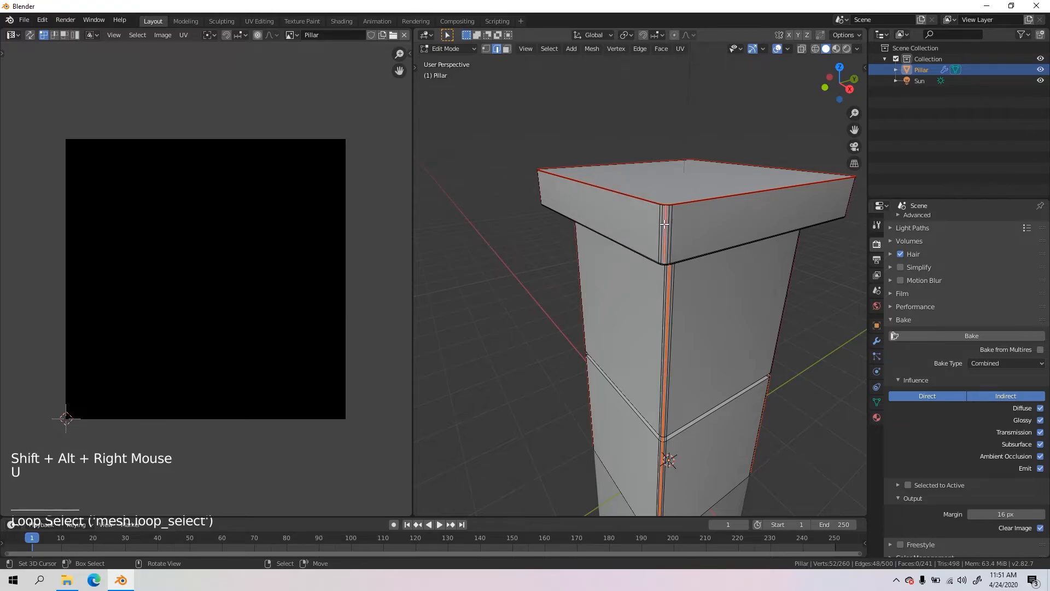
Step: Select the pillar's entire mesh and unwrap it along the marked seams
{"action": "key", "text": "a"}
{"action": "key", "text": "a"}
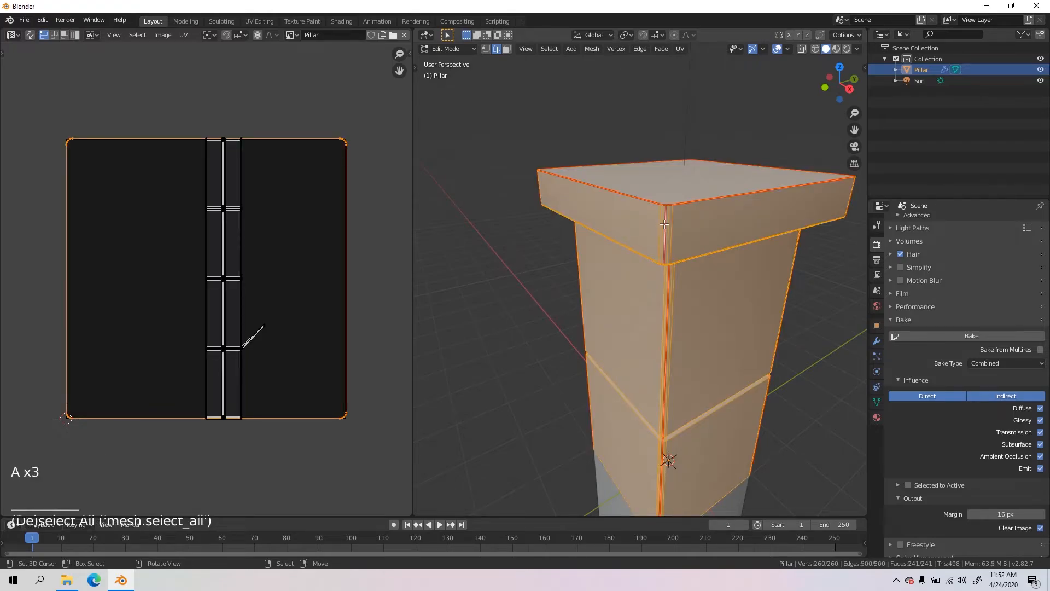
{"action": "key", "text": "u"}
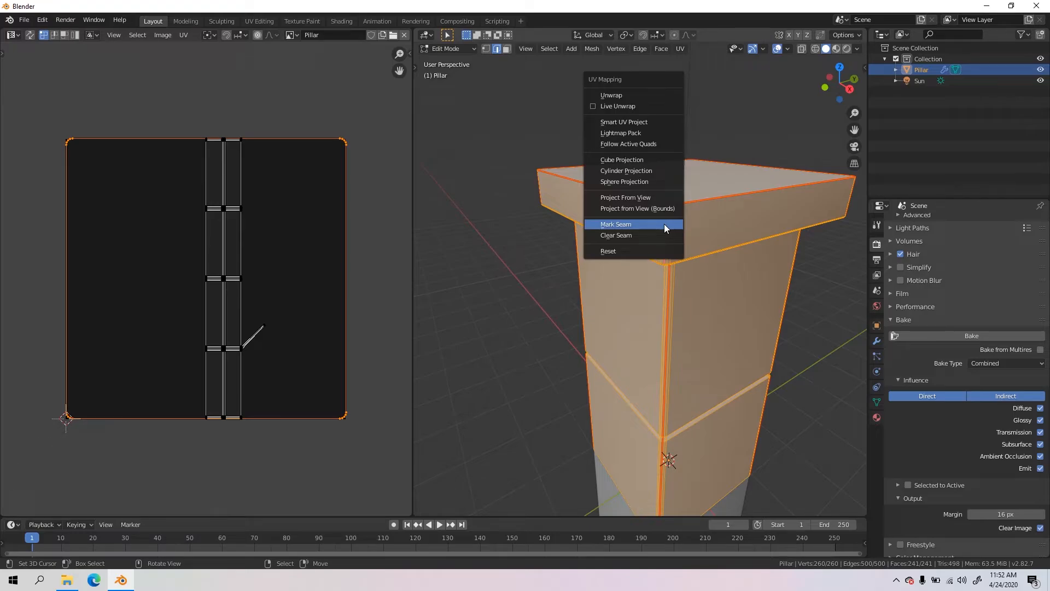
{"action": "left_click", "coordinate": [663, 224]}
Step: Set the UV Editor to face selection and clear the UV selection
{"action": "key", "text": "alt+a"}
{"action": "scroll", "coordinate": [264, 333], "scroll_direction": "down", "scroll_amount": 1}
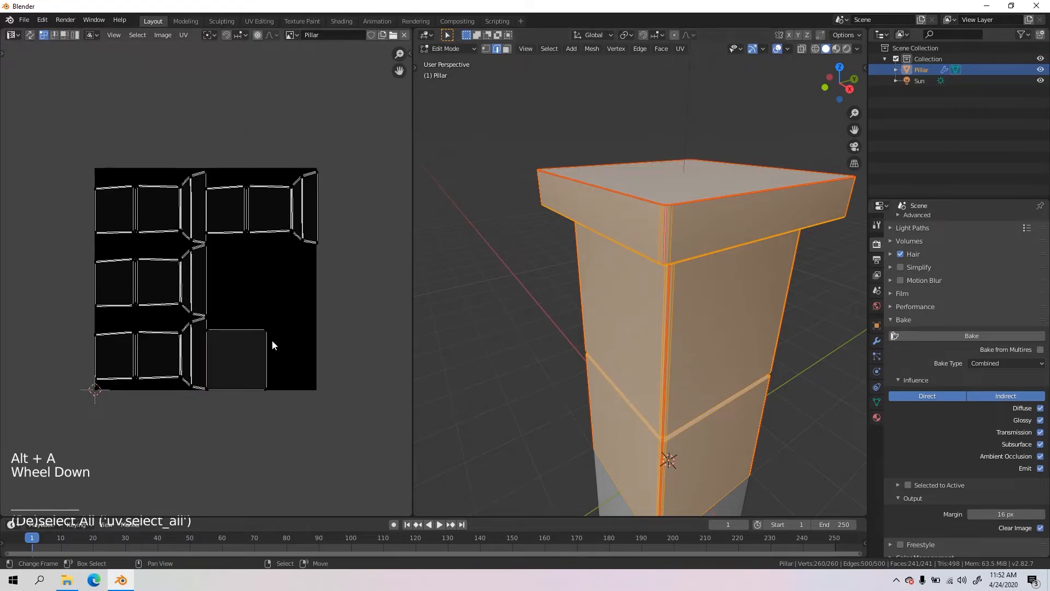
{"action": "key", "text": "3"}
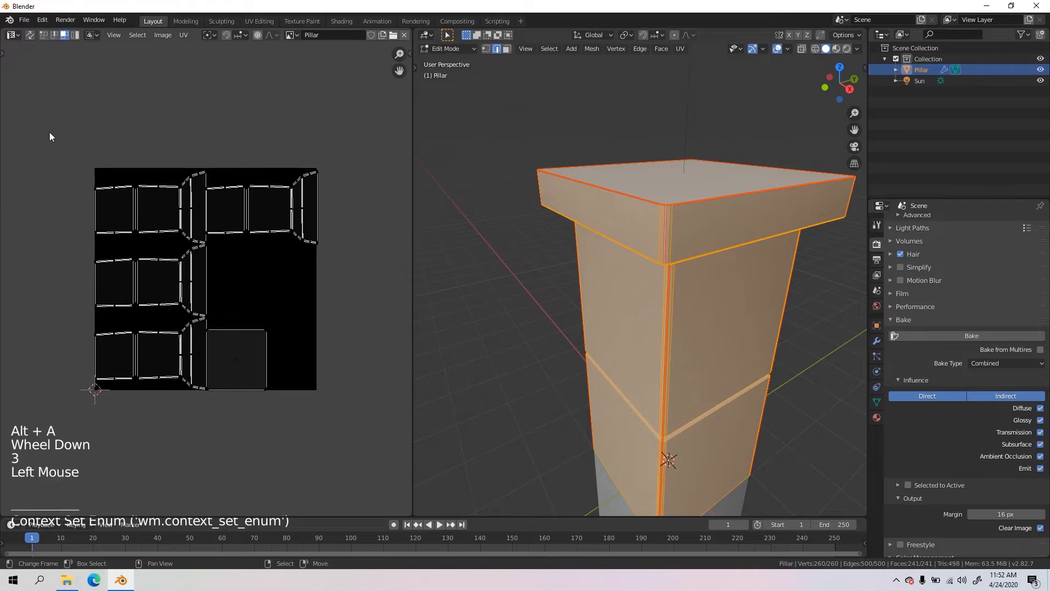
{"action": "left_click_drag", "start_coordinate": [49, 132], "coordinate": [471, 449]}
{"action": "key", "text": "alt+a"}
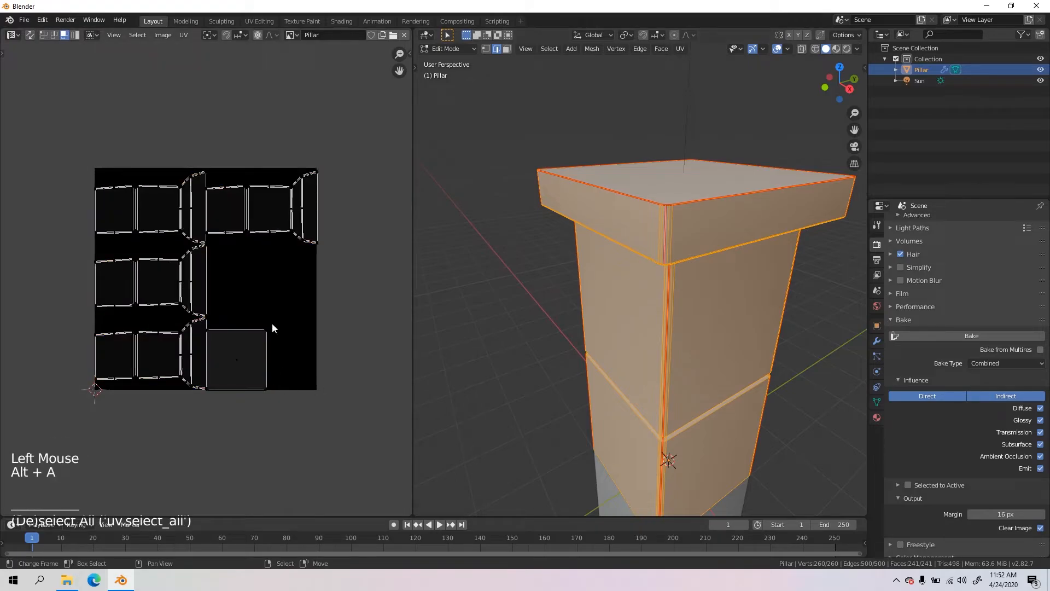
Step: Change the UV Editor back to the Shader Editor and make the Pillar image texture node active, moving it slightly closer to the Principled BSDF
{"action": "left_click", "coordinate": [13, 35]}
{"action": "left_click", "coordinate": [34, 112]}
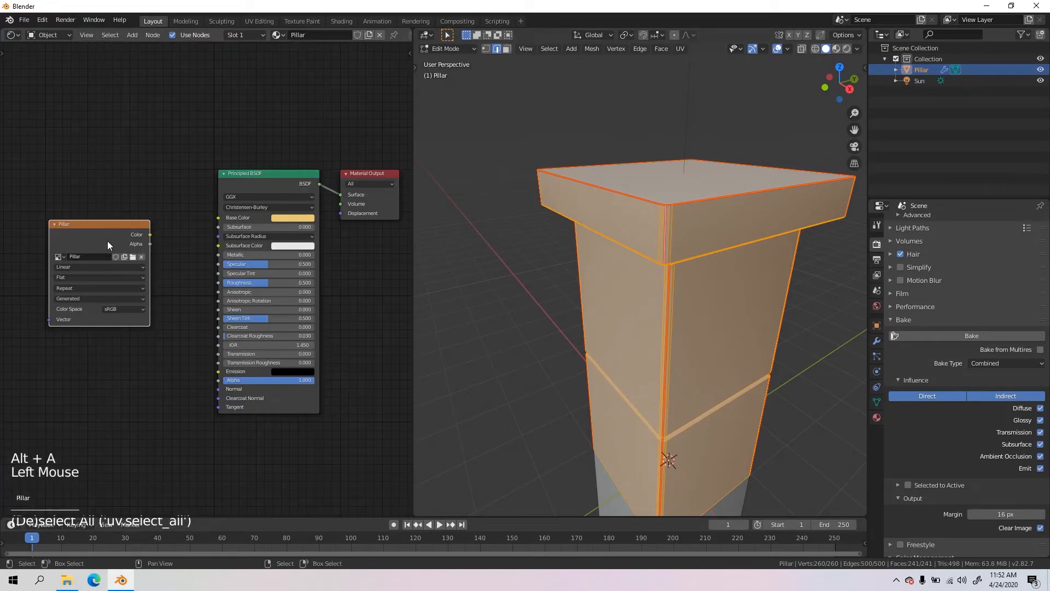
{"action": "double_click", "coordinate": [69, 247]}
{"action": "mouse_move", "coordinate": [78, 237]}
{"action": "left_mouse_down"}
{"action": "mouse_move", "coordinate": [40, 222]}
{"action": "mouse_move", "coordinate": [83, 250]}
{"action": "mouse_move", "coordinate": [97, 242]}
{"action": "left_mouse_up"}
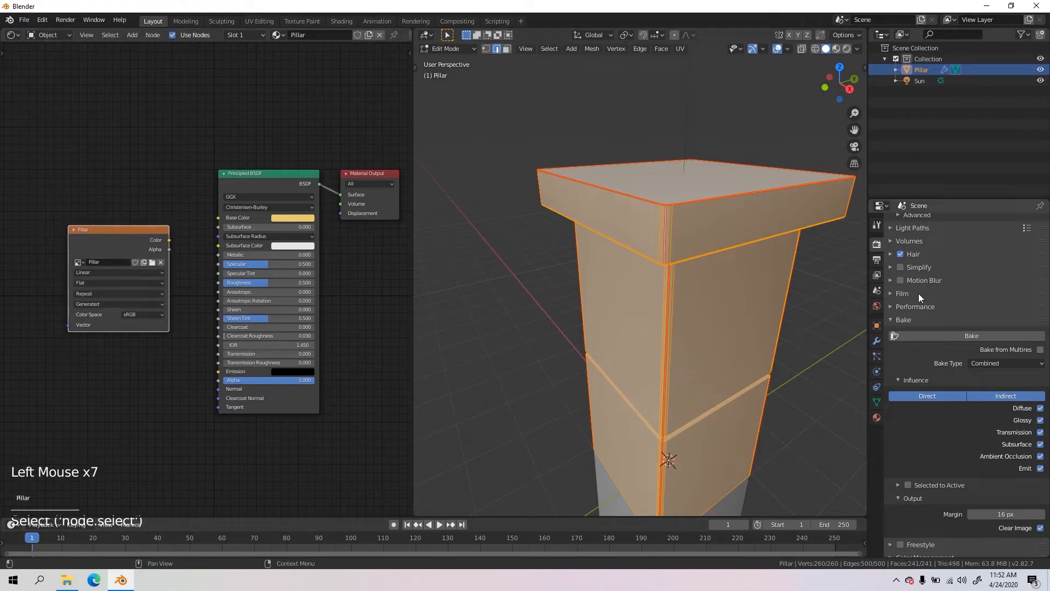
Step: Set the Cycles bake type to Diffuse in the render settings
{"action": "scroll", "coordinate": [935, 272], "scroll_direction": "down", "scroll_amount": 5}
{"action": "scroll", "coordinate": [967, 293], "scroll_direction": "down", "scroll_amount": 1}
{"action": "scroll", "coordinate": [967, 293], "scroll_direction": "up", "scroll_amount": 4}
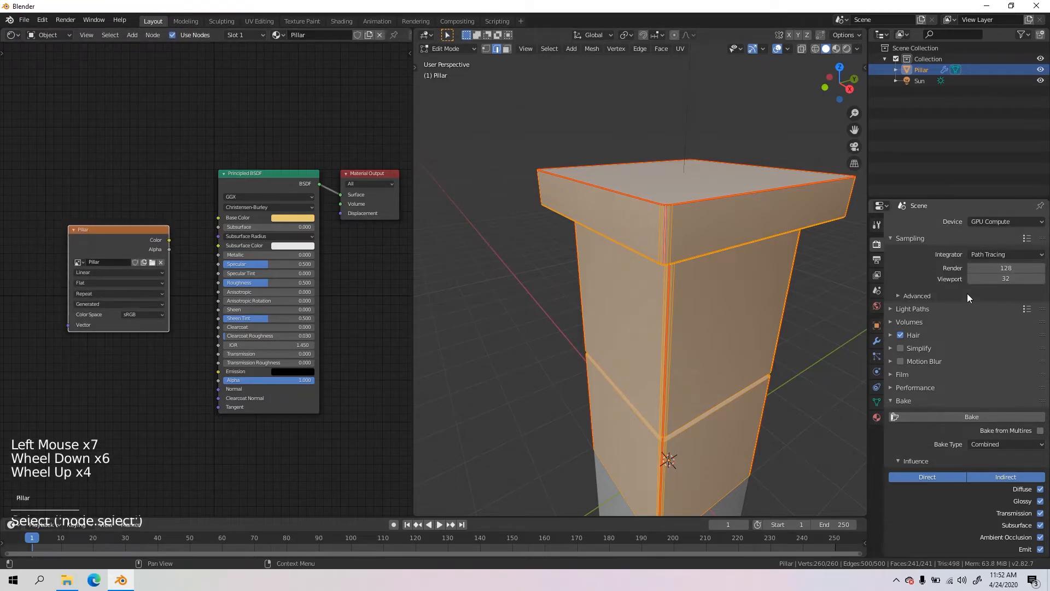
{"action": "scroll", "coordinate": [967, 293], "scroll_direction": "down", "scroll_amount": 3}
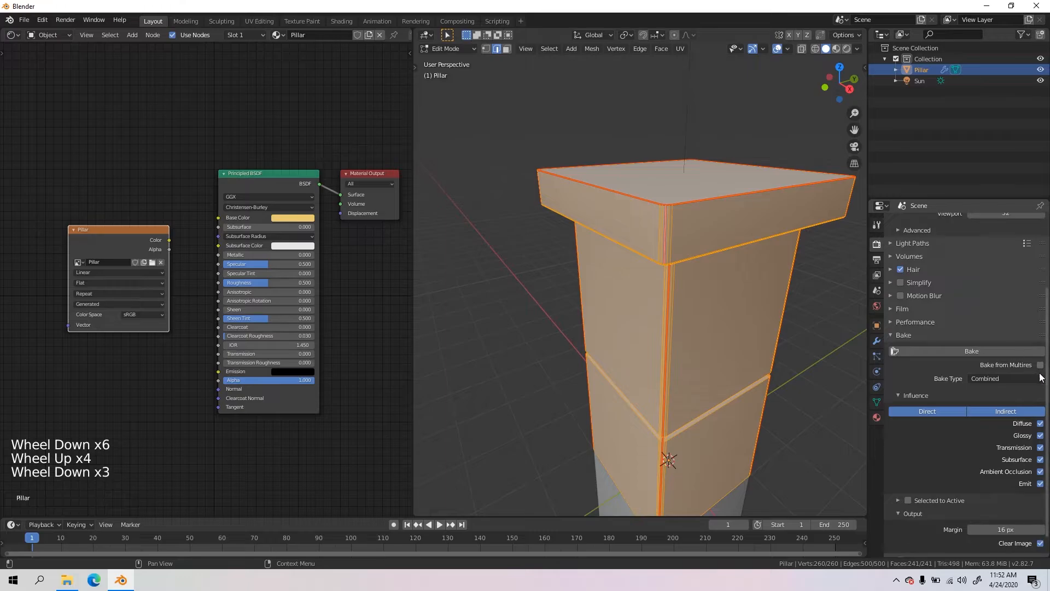
{"action": "left_click", "coordinate": [1005, 376]}
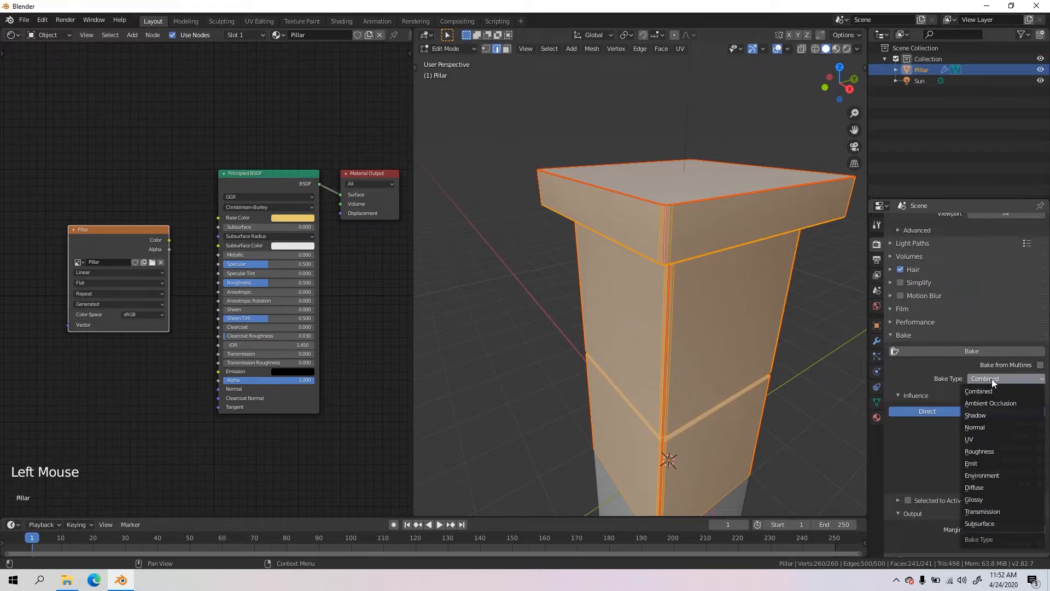
{"action": "left_click", "coordinate": [992, 378]}
{"action": "left_click", "coordinate": [993, 381]}
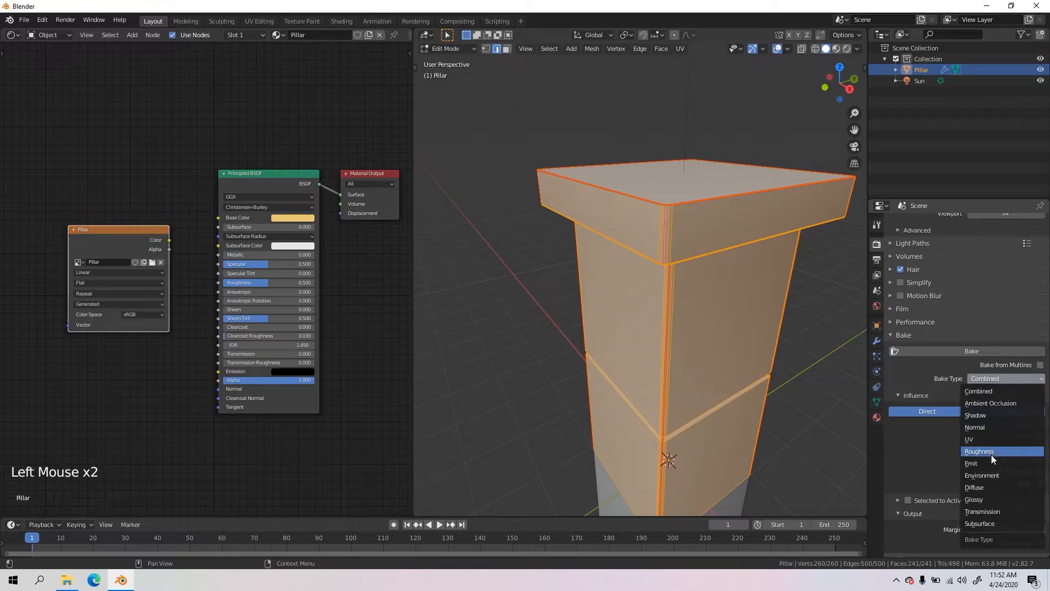
{"action": "left_click", "coordinate": [979, 488]}
Step: Turn off the direct and indirect contributions, keeping only Color, and bake the diffuse map to the Pillar image
{"action": "scroll", "coordinate": [979, 490], "scroll_direction": "up", "scroll_amount": 3}
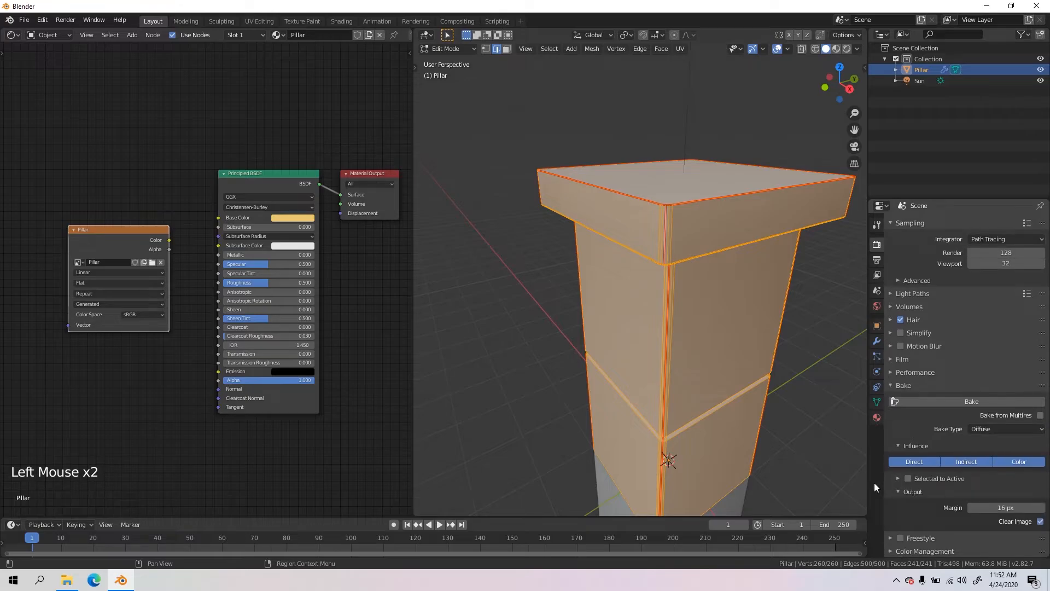
{"action": "left_click", "coordinate": [907, 461]}
{"action": "left_click", "coordinate": [965, 461]}
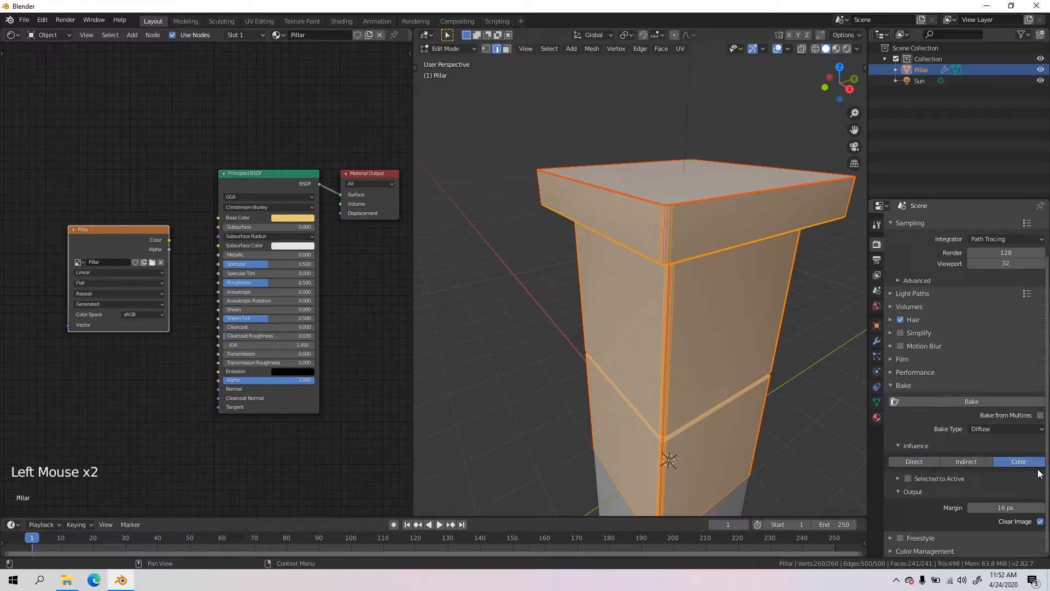
{"action": "scroll", "coordinate": [1025, 482], "scroll_direction": "down", "scroll_amount": 5}
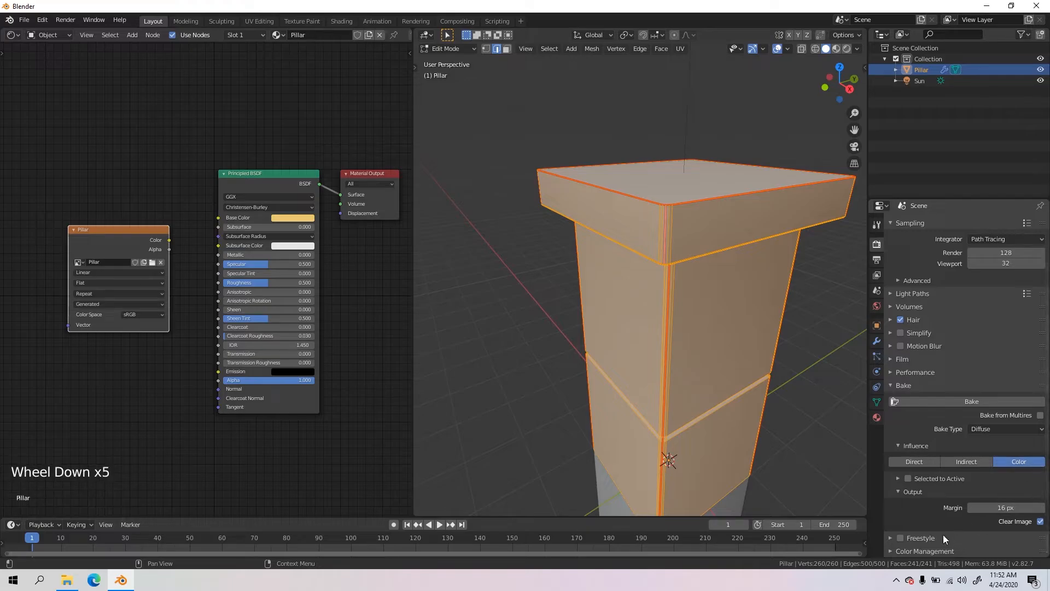
{"action": "left_click", "coordinate": [986, 402]}
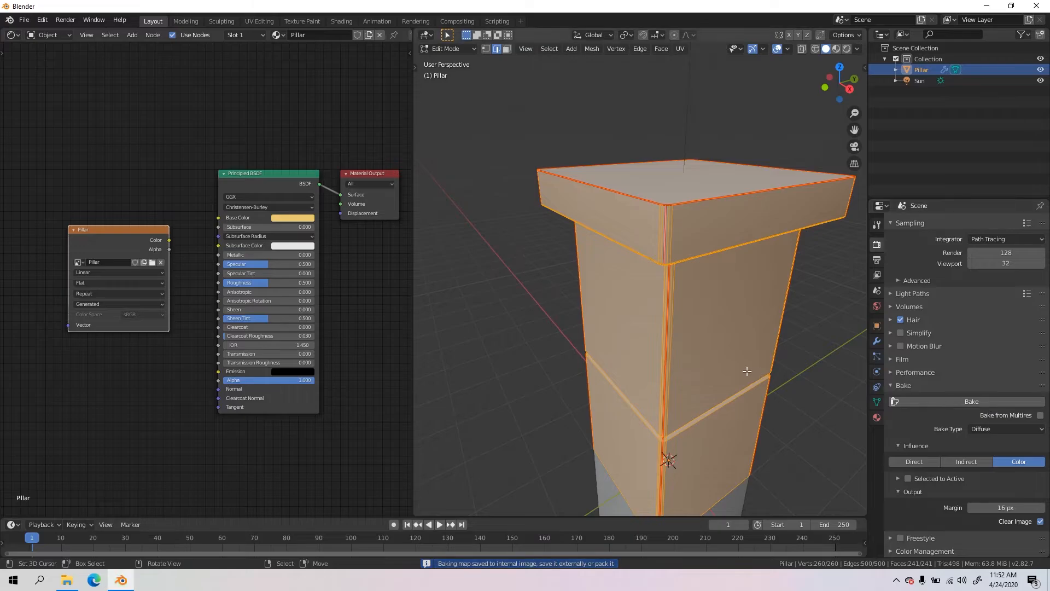
Step: Return the pillar to Object Mode and change the Shader Editor to the Image Editor to show the baked Pillar image
{"action": "scroll", "coordinate": [755, 393], "scroll_direction": "down", "scroll_amount": 3}
{"action": "middle_click_drag", "start_coordinate": [755, 393], "coordinate": [650, 299]}
{"action": "scroll", "coordinate": [756, 398], "scroll_direction": "down", "scroll_amount": 2}
{"action": "scroll", "coordinate": [715, 302], "scroll_direction": "down", "scroll_amount": 2}
{"action": "key", "text": "Tab"}
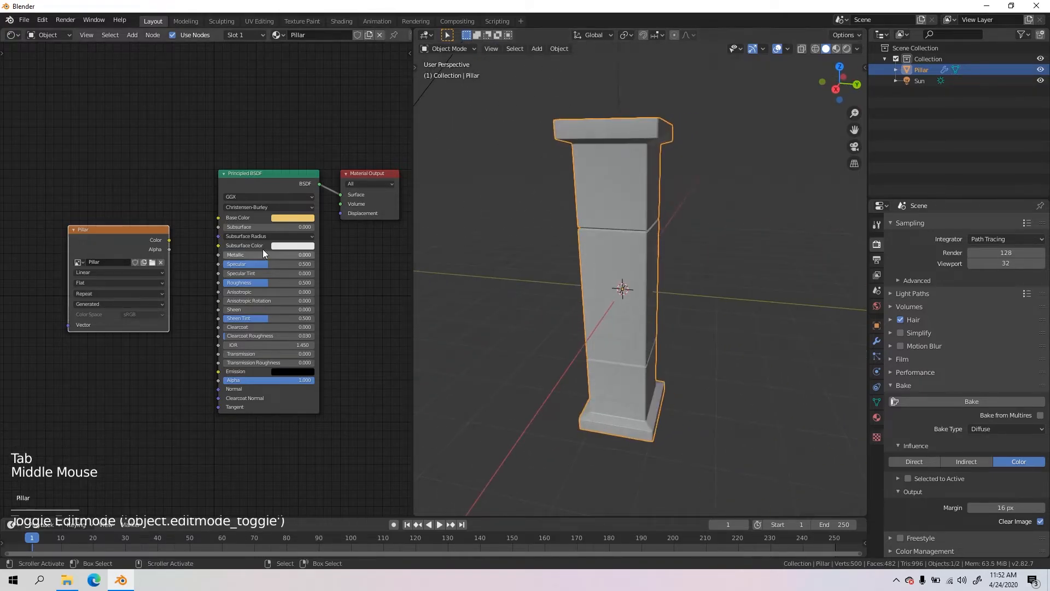
{"action": "left_click", "coordinate": [12, 35]}
{"action": "left_click", "coordinate": [40, 100]}
{"action": "scroll", "coordinate": [217, 289], "scroll_direction": "up", "scroll_amount": 2}
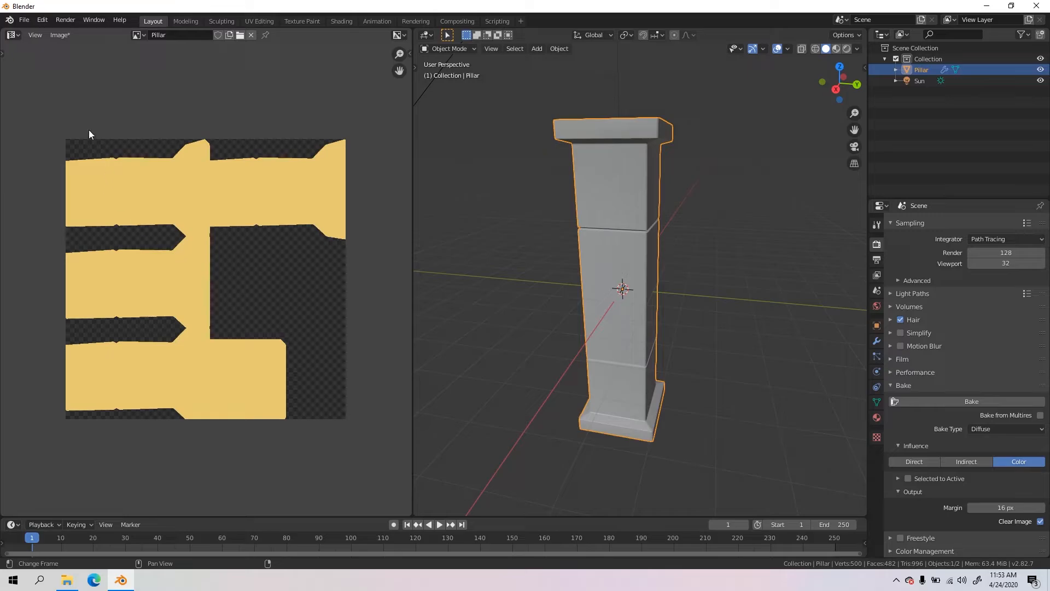
Step: Save the baked Pillar image to the Desktop as Pillar.png
{"action": "left_click", "coordinate": [53, 35]}
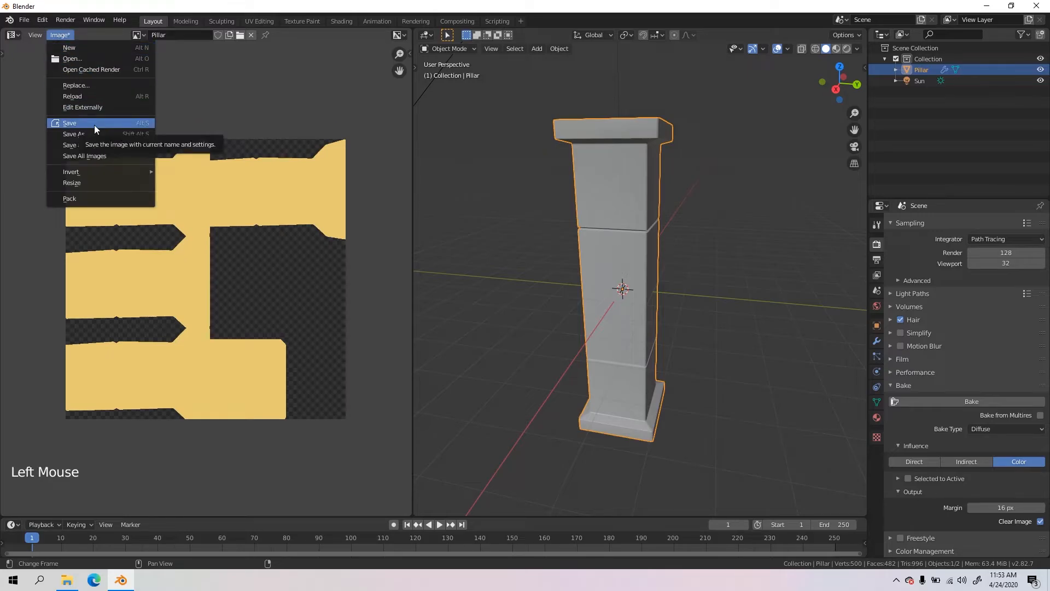
{"action": "left_click", "coordinate": [94, 125]}
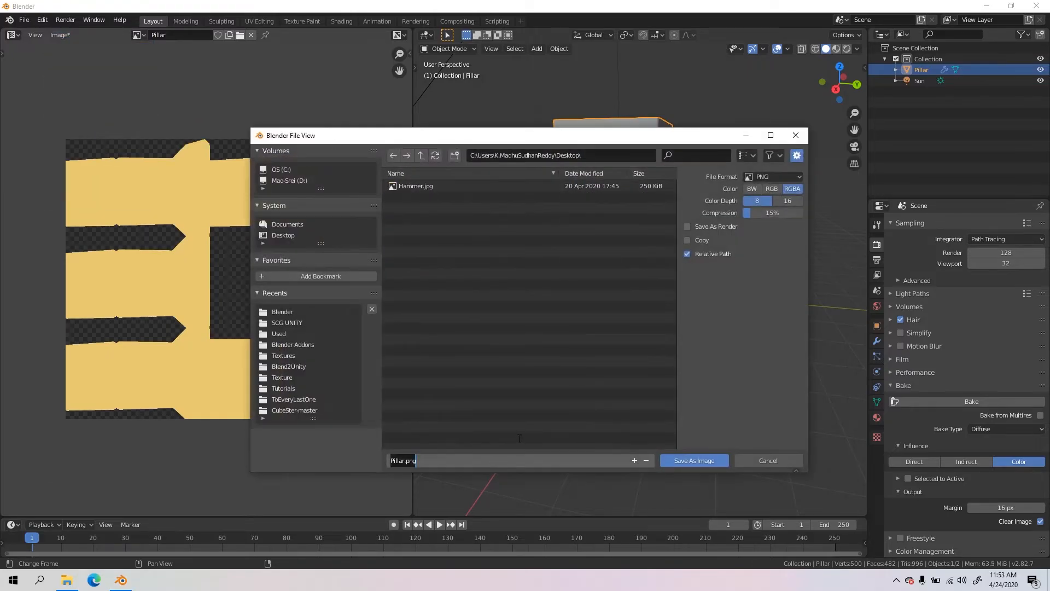
{"action": "left_click", "coordinate": [694, 460]}
Step: Change the Image Editor back to the Shader Editor and switch the viewport to Rendered shading
{"action": "left_click", "coordinate": [12, 36]}
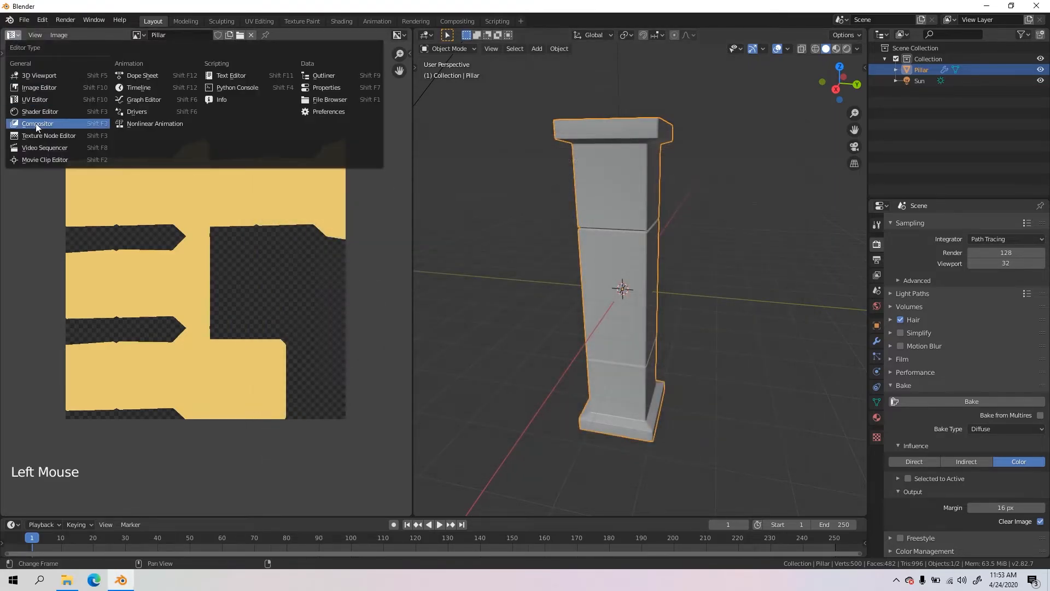
{"action": "left_click", "coordinate": [36, 114]}
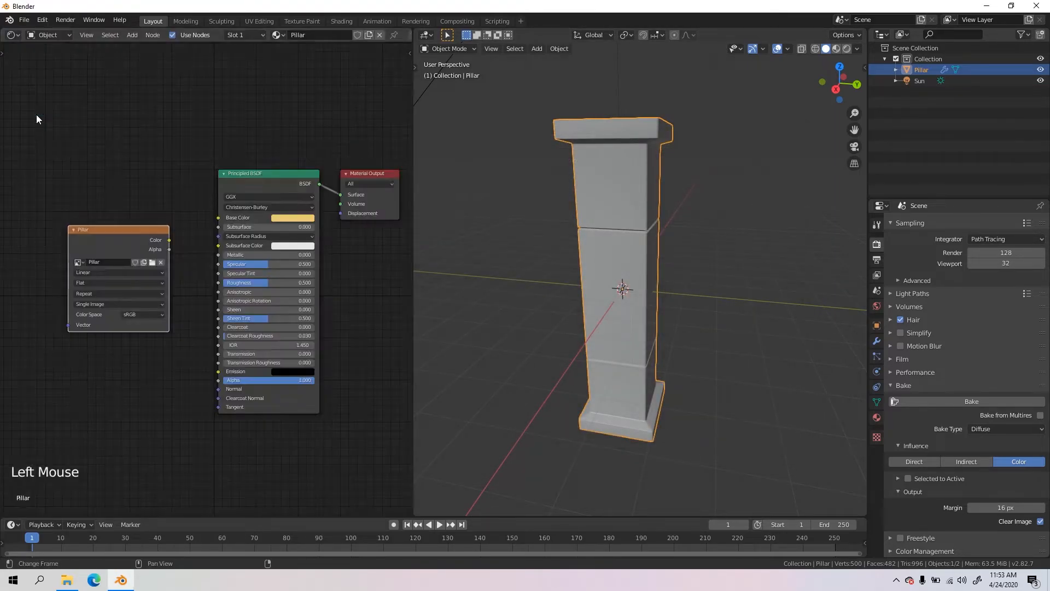
{"action": "left_click", "coordinate": [133, 250]}
{"action": "key", "text": "z"}
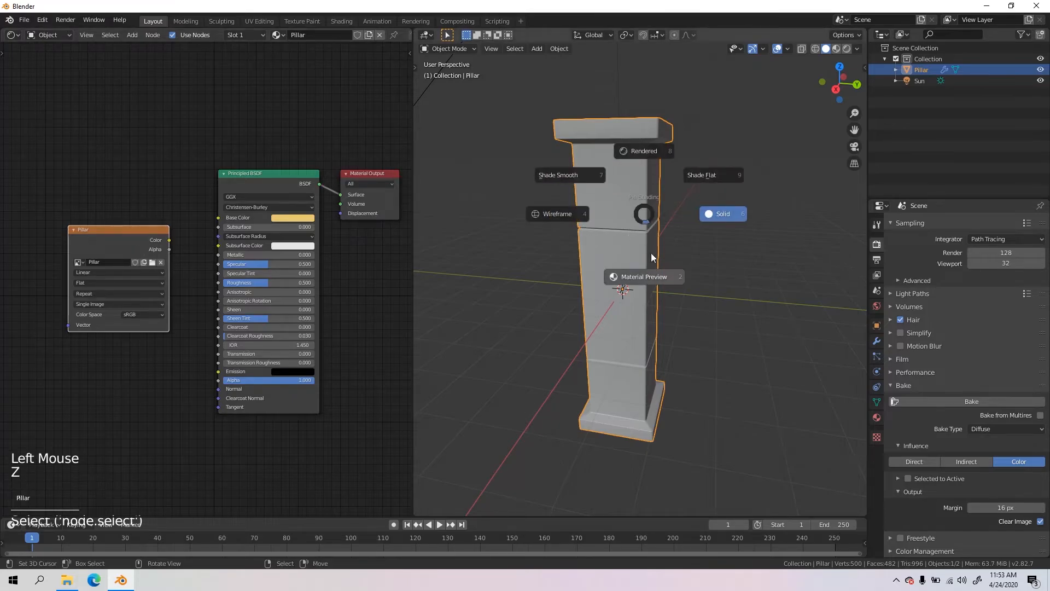
{"action": "mouse_move", "coordinate": [651, 274]}
{"action": "middle_mouse_down"}
{"action": "mouse_move", "coordinate": [603, 242]}
{"action": "mouse_move", "coordinate": [674, 214]}
{"action": "mouse_move", "coordinate": [545, 201]}
{"action": "middle_mouse_up"}
{"action": "key", "text": "z"}
{"action": "left_click", "coordinate": [622, 144]}
Step: Connect the Pillar image texture's Color output to the Principled BSDF's Base Color and move the texture node slightly up
{"action": "left_click_drag", "start_coordinate": [169, 239], "coordinate": [193, 229]}
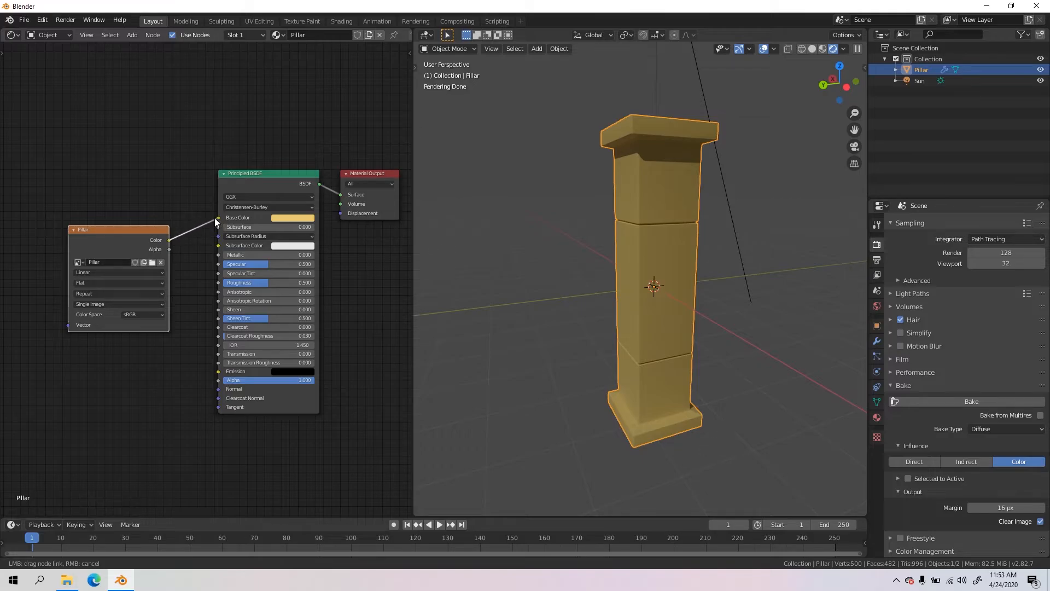
{"action": "left_click_drag", "start_coordinate": [219, 217], "coordinate": [218, 217]}
{"action": "left_click_drag", "start_coordinate": [143, 230], "coordinate": [144, 212]}
{"action": "middle_click_drag", "start_coordinate": [706, 257], "coordinate": [641, 320]}
{"action": "scroll", "coordinate": [708, 260], "scroll_direction": "up", "scroll_amount": 2}
{"action": "scroll", "coordinate": [698, 258], "scroll_direction": "down", "scroll_amount": 3}
{"action": "scroll", "coordinate": [650, 304], "scroll_direction": "up", "scroll_amount": 1}
Step: Line up the Material Output node with the BSDF output and the Pillar image texture's Color output with Base Color
{"action": "left_click", "coordinate": [127, 231]}
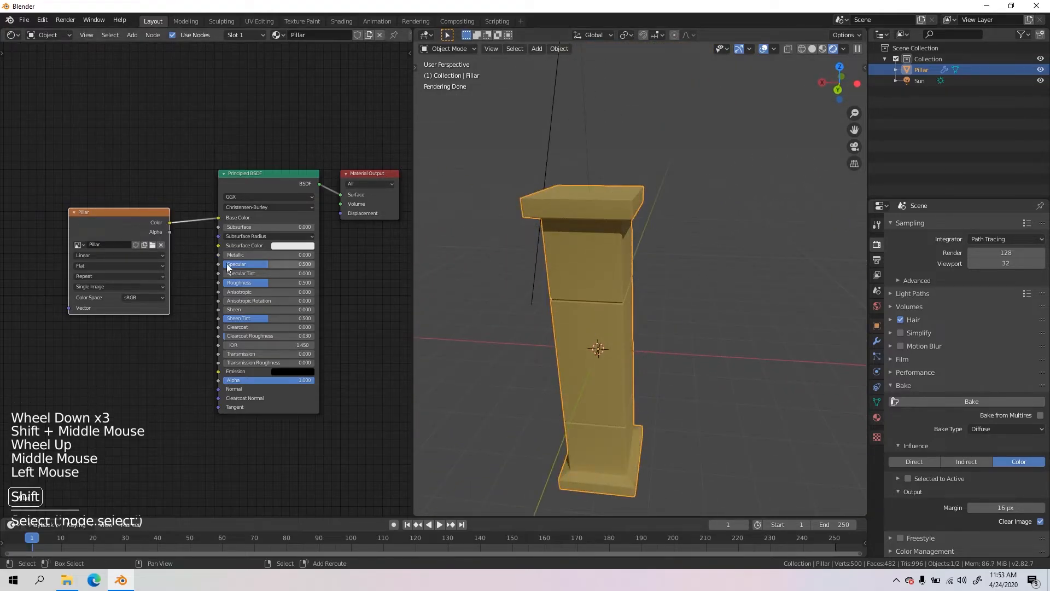
{"action": "middle_click_drag", "start_coordinate": [552, 322], "coordinate": [596, 336]}
{"action": "scroll", "coordinate": [555, 318], "scroll_direction": "down", "scroll_amount": 1}
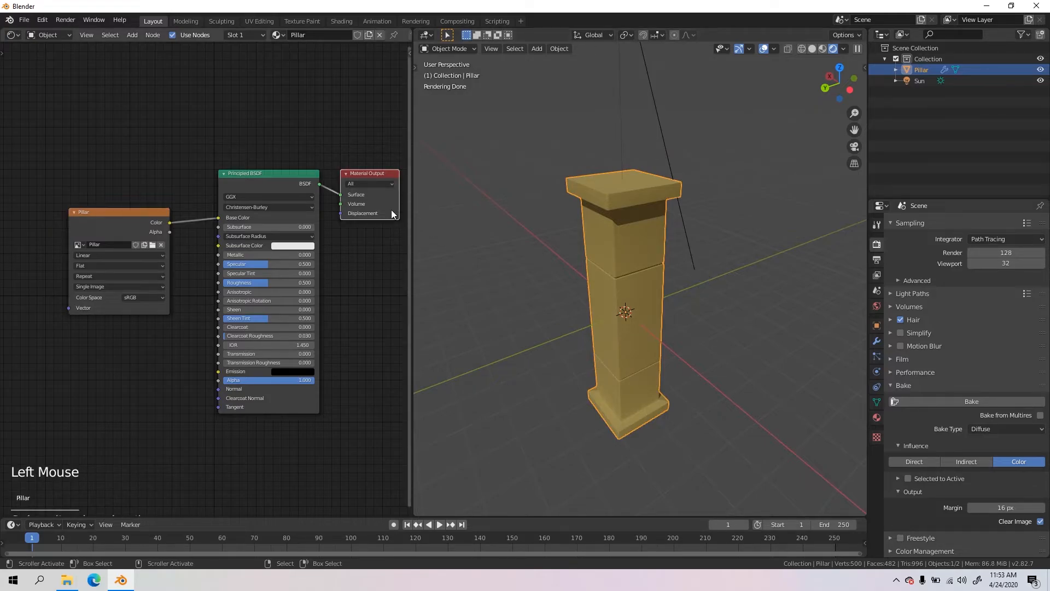
{"action": "left_click_drag", "start_coordinate": [391, 209], "coordinate": [396, 199]}
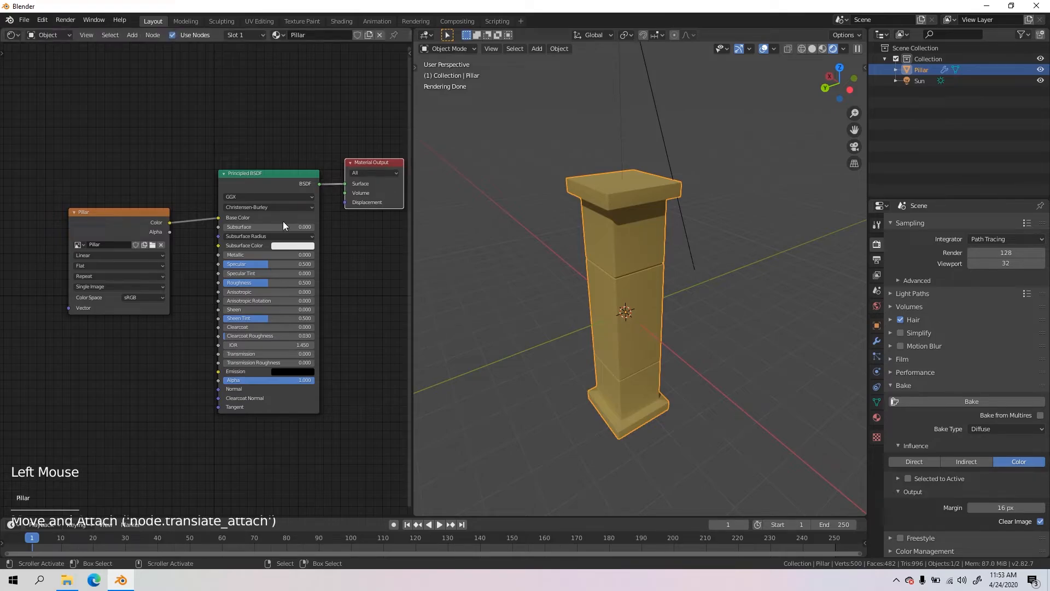
{"action": "left_click_drag", "start_coordinate": [109, 217], "coordinate": [109, 213]}
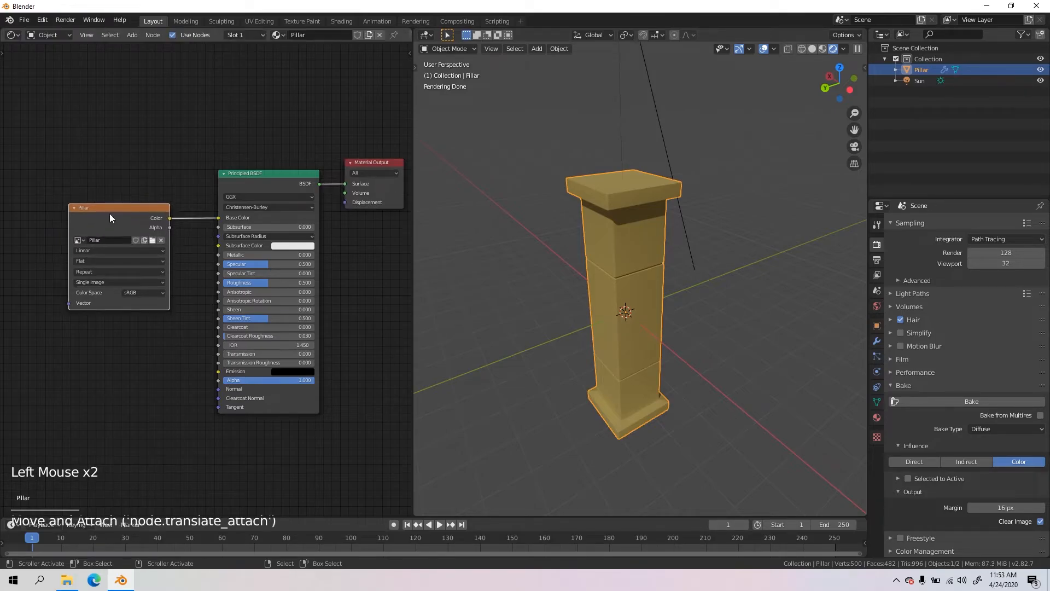
{"action": "scroll", "coordinate": [205, 237], "scroll_direction": "up", "scroll_amount": 3}
{"action": "scroll", "coordinate": [206, 237], "scroll_direction": "down", "scroll_amount": 2}
{"action": "middle_click_drag", "start_coordinate": [604, 247], "coordinate": [637, 255]}
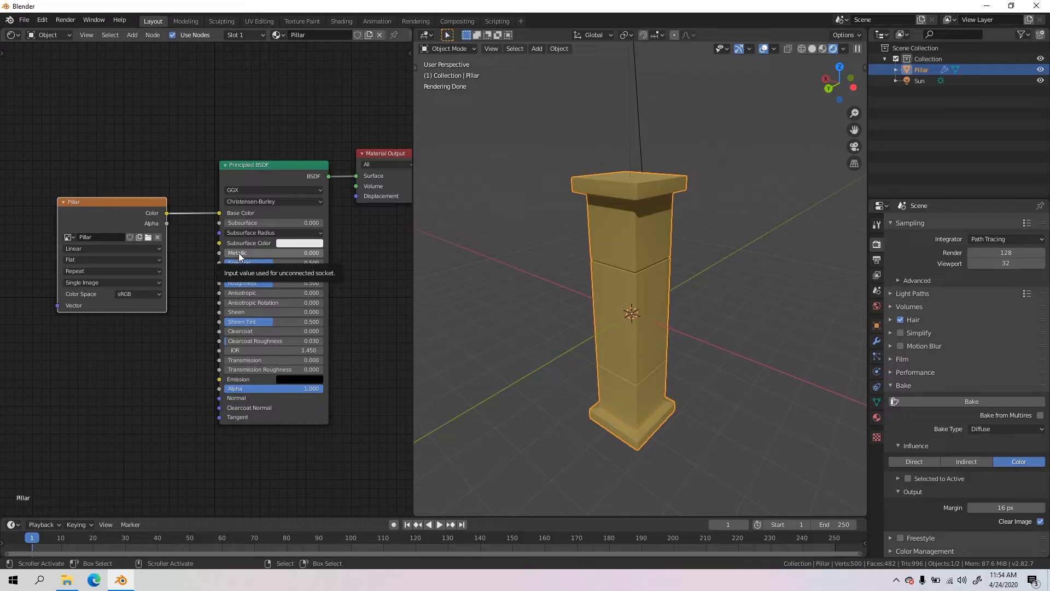
Step: Try a shiny metal look by setting the Principled BSDF's Metallic to 0.977 and Roughness to 0.118
{"action": "left_click_drag", "start_coordinate": [248, 253], "coordinate": [344, 252]}
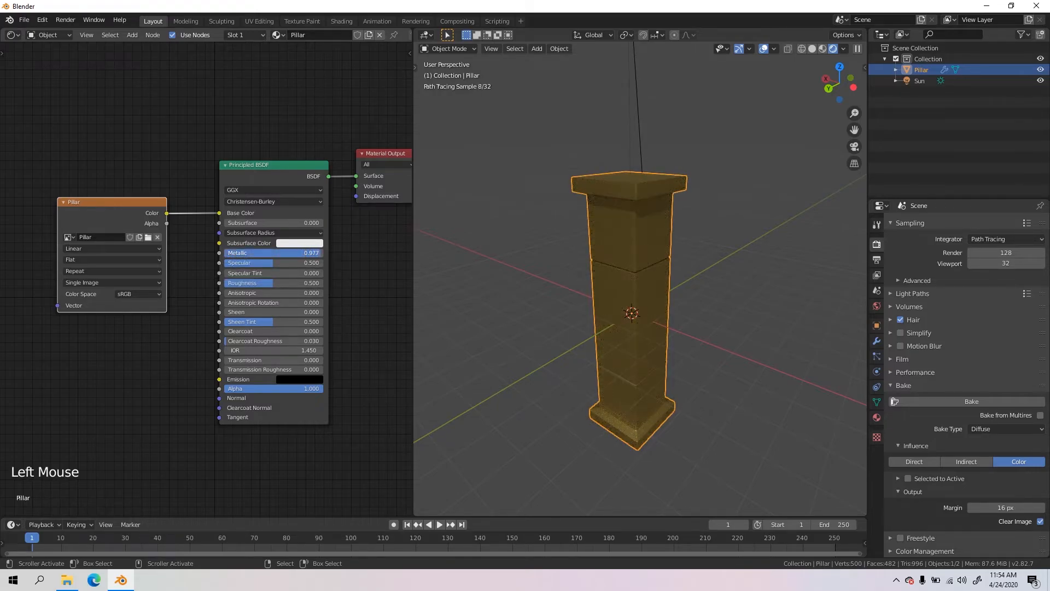
{"action": "middle_click_drag", "start_coordinate": [757, 277], "coordinate": [705, 275]}
{"action": "scroll", "coordinate": [635, 284], "scroll_direction": "down", "scroll_amount": 1}
{"action": "scroll", "coordinate": [622, 287], "scroll_direction": "up", "scroll_amount": 5}
{"action": "scroll", "coordinate": [698, 277], "scroll_direction": "down", "scroll_amount": 1}
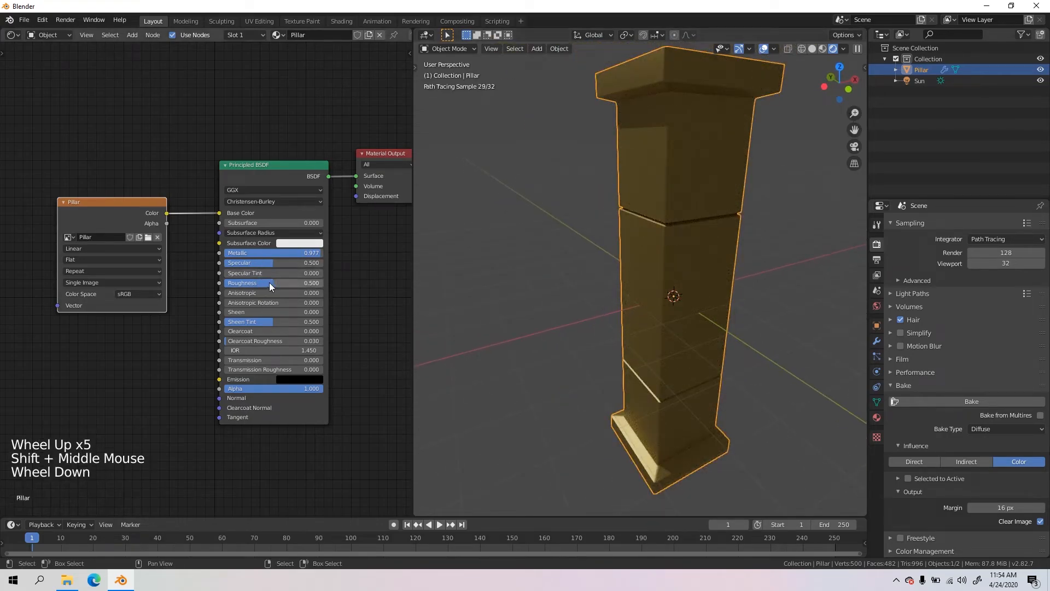
{"action": "left_click_drag", "start_coordinate": [269, 283], "coordinate": [231, 283]}
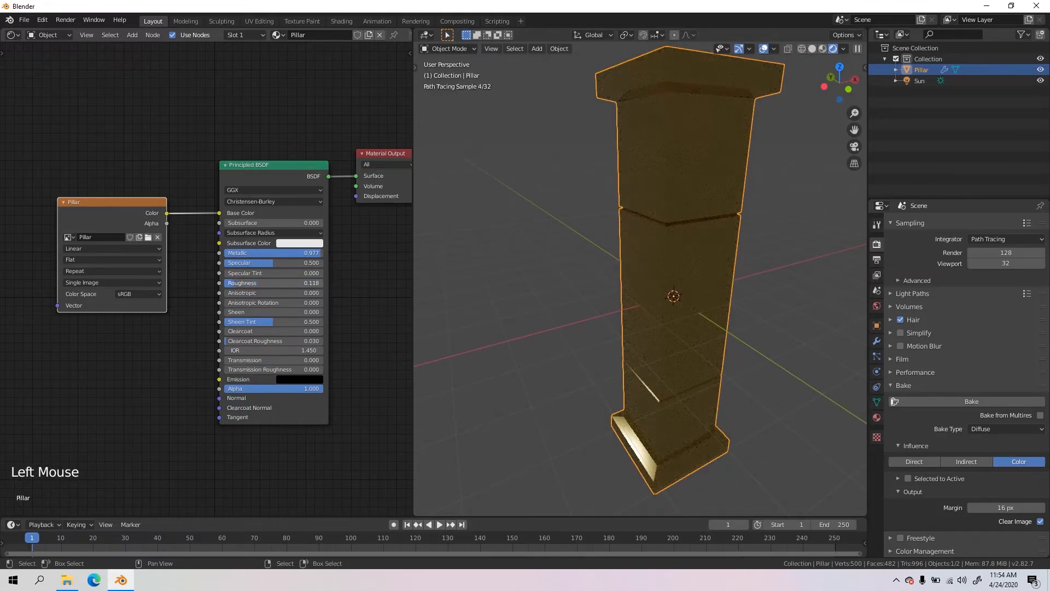
Step: Turn off Scene World and Scene Lights in the viewport shading so the preview environment lights the pillar
{"action": "left_click", "coordinate": [844, 49]}
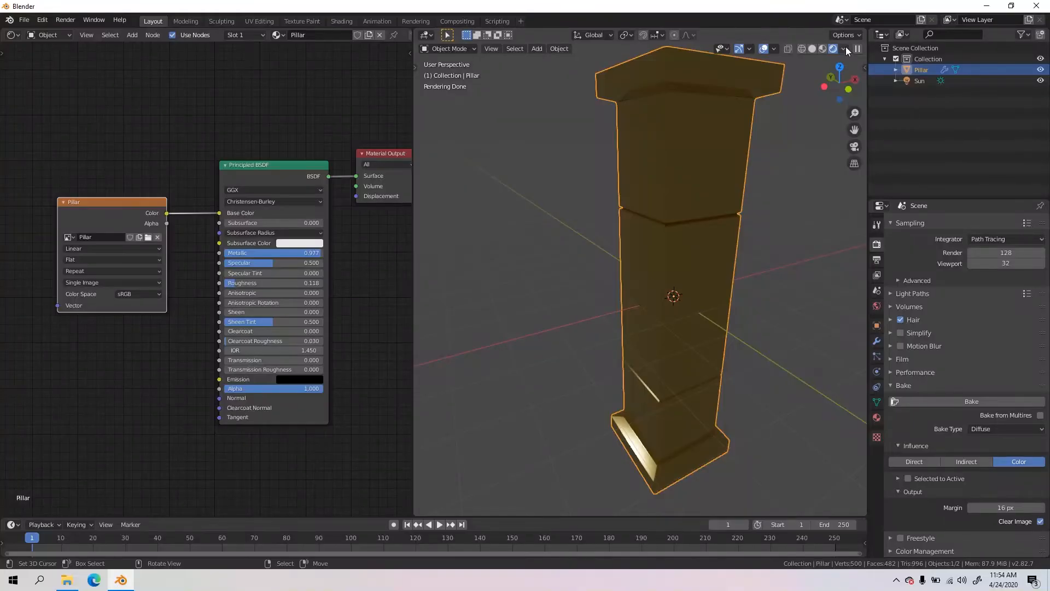
{"action": "left_click", "coordinate": [846, 47]}
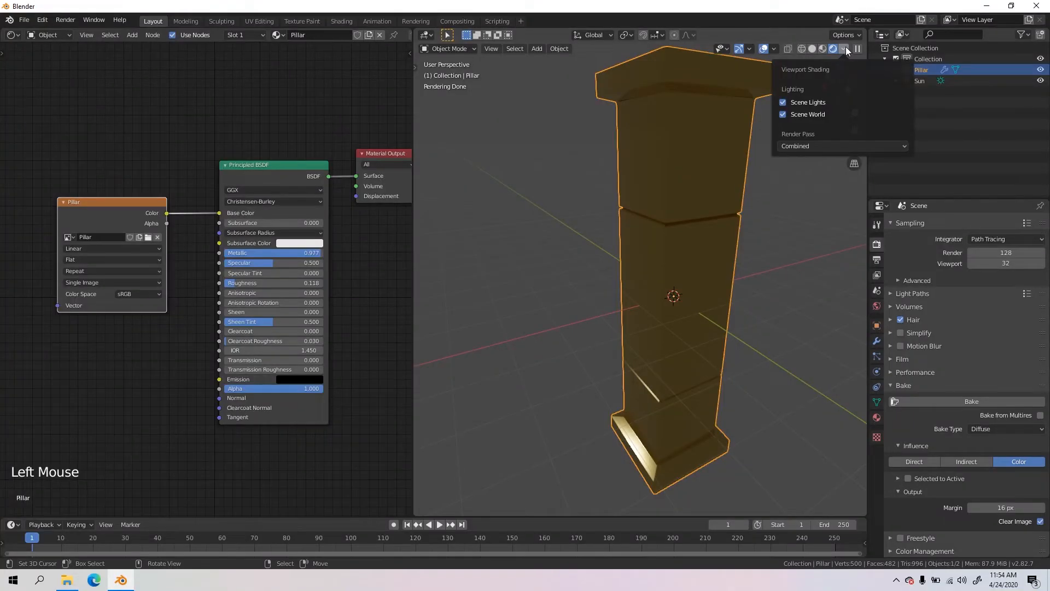
{"action": "left_click", "coordinate": [783, 115]}
{"action": "left_click", "coordinate": [783, 102]}
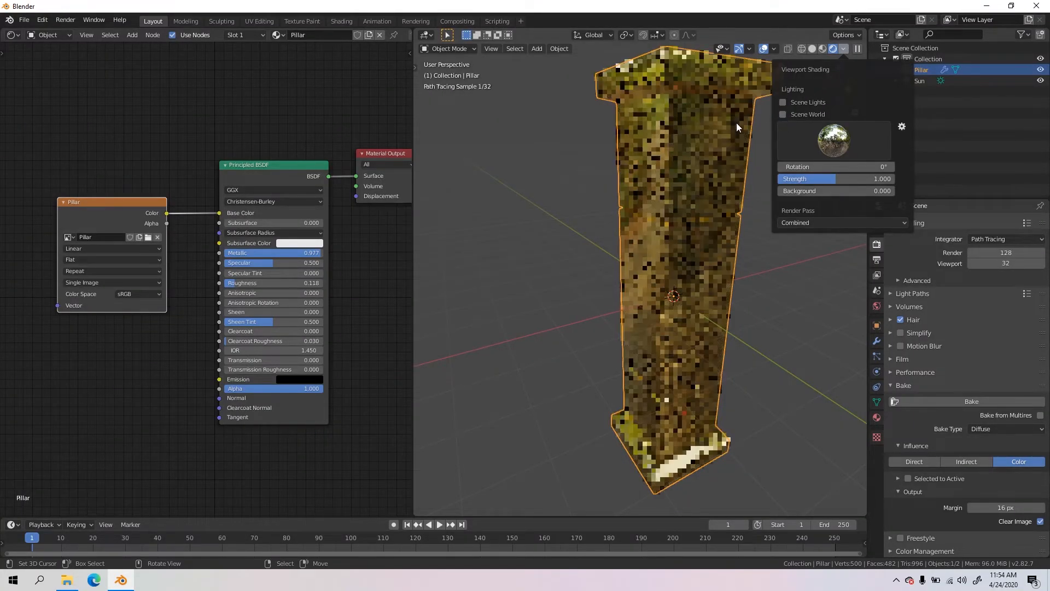
{"action": "mouse_move", "coordinate": [736, 122]}
{"action": "middle_mouse_down"}
{"action": "mouse_move", "coordinate": [701, 169]}
{"action": "mouse_move", "coordinate": [595, 243]}
{"action": "mouse_move", "coordinate": [648, 192]}
{"action": "mouse_move", "coordinate": [721, 219]}
{"action": "mouse_move", "coordinate": [720, 260]}
{"action": "mouse_move", "coordinate": [578, 266]}
{"action": "mouse_move", "coordinate": [679, 316]}
{"action": "mouse_move", "coordinate": [642, 263]}
{"action": "middle_mouse_up"}
{"action": "scroll", "coordinate": [595, 244], "scroll_direction": "down", "scroll_amount": 2}
{"action": "scroll", "coordinate": [662, 271], "scroll_direction": "up", "scroll_amount": 2}
{"action": "scroll", "coordinate": [657, 219], "scroll_direction": "down", "scroll_amount": 2}
{"action": "middle_click_drag", "start_coordinate": [657, 219], "coordinate": [678, 245], "text": "shift"}
{"action": "scroll", "coordinate": [678, 245], "scroll_direction": "up", "scroll_amount": 1}
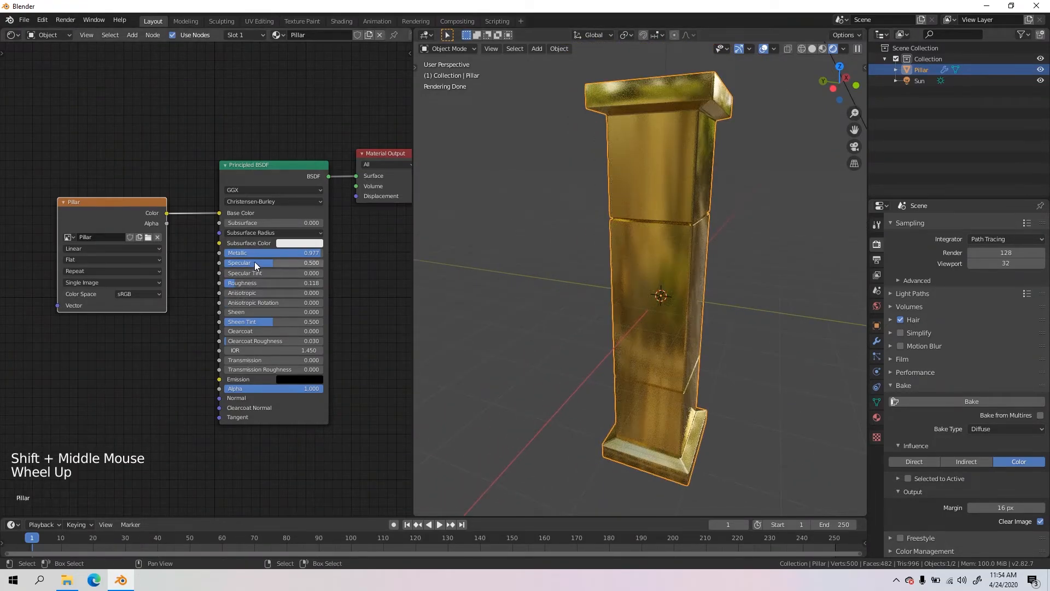
Step: Set the material's Specular to 0.595 and try its Roughness at 0 before raising it to 0.177
{"action": "left_click_drag", "start_coordinate": [269, 261], "coordinate": [223, 282]}
{"action": "middle_click_drag", "start_coordinate": [561, 317], "coordinate": [510, 288]}
{"action": "scroll", "coordinate": [664, 320], "scroll_direction": "up", "scroll_amount": 4}
{"action": "scroll", "coordinate": [620, 305], "scroll_direction": "up", "scroll_amount": 1}
{"action": "scroll", "coordinate": [620, 305], "scroll_direction": "up", "scroll_amount": 1}
{"action": "scroll", "coordinate": [509, 287], "scroll_direction": "up", "scroll_amount": 1}
{"action": "scroll", "coordinate": [509, 288], "scroll_direction": "down", "scroll_amount": 5}
{"action": "middle_click_drag", "start_coordinate": [596, 316], "coordinate": [628, 304], "text": "shift"}
{"action": "scroll", "coordinate": [587, 286], "scroll_direction": "down", "scroll_amount": 2}
{"action": "scroll", "coordinate": [664, 334], "scroll_direction": "up", "scroll_amount": 1}
{"action": "scroll", "coordinate": [660, 330], "scroll_direction": "down", "scroll_amount": 1}
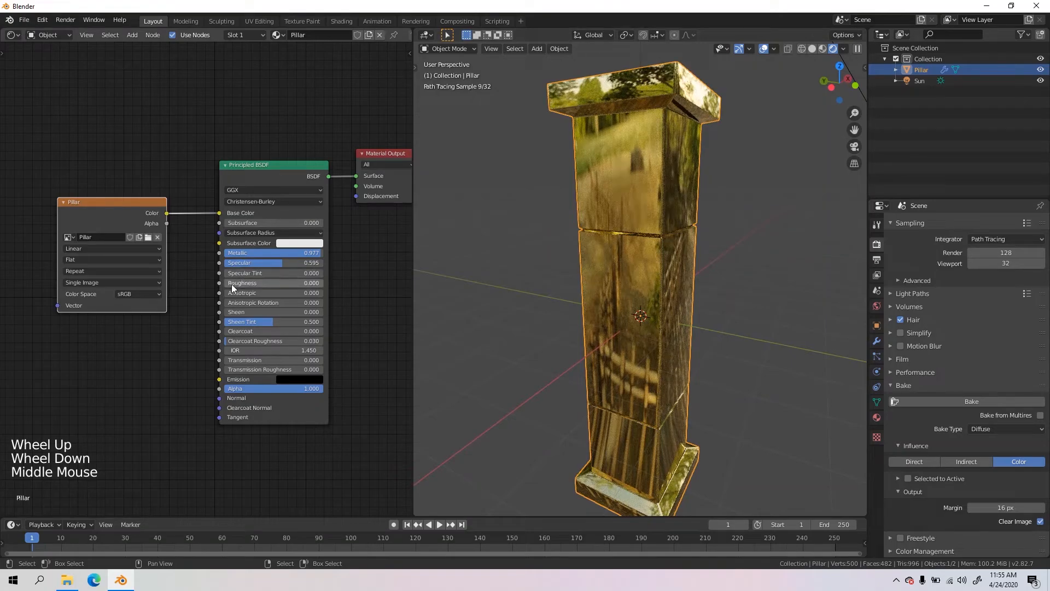
{"action": "left_click_drag", "start_coordinate": [235, 283], "coordinate": [257, 283]}
{"action": "mouse_move", "coordinate": [694, 273]}
{"action": "middle_mouse_down"}
{"action": "mouse_move", "coordinate": [596, 296]}
{"action": "mouse_move", "coordinate": [697, 282]}
{"action": "middle_mouse_up"}
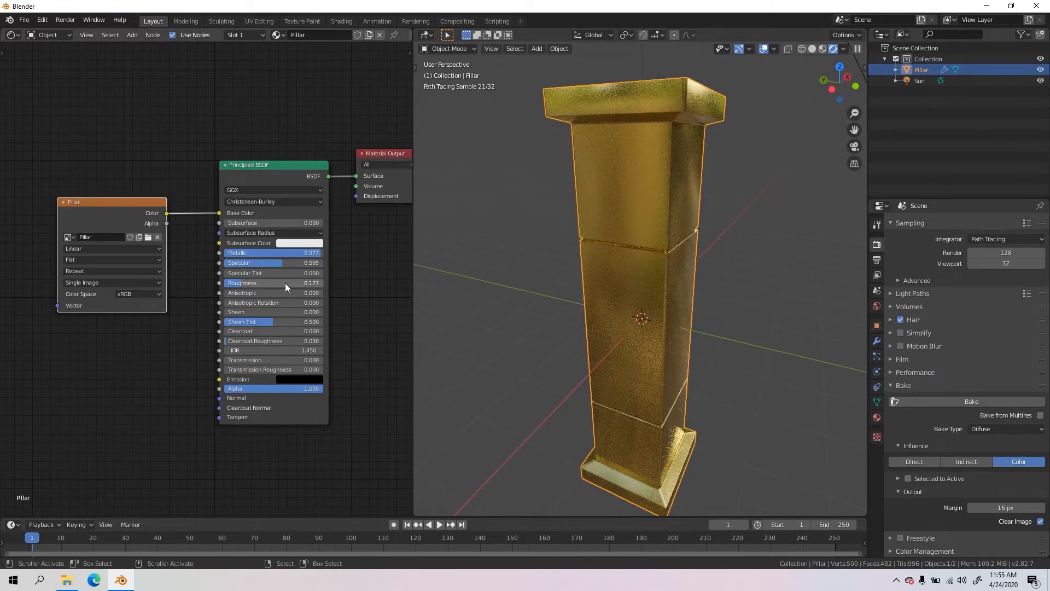
Step: Disconnect the Pillar image texture from Base Color by inserting a reroute on the link and deleting it
{"action": "key", "text": "shift"}
{"action": "right_click_drag", "start_coordinate": [199, 194], "coordinate": [191, 233], "text": "shift"}
{"action": "left_click", "coordinate": [195, 213]}
{"action": "key", "text": "x"}
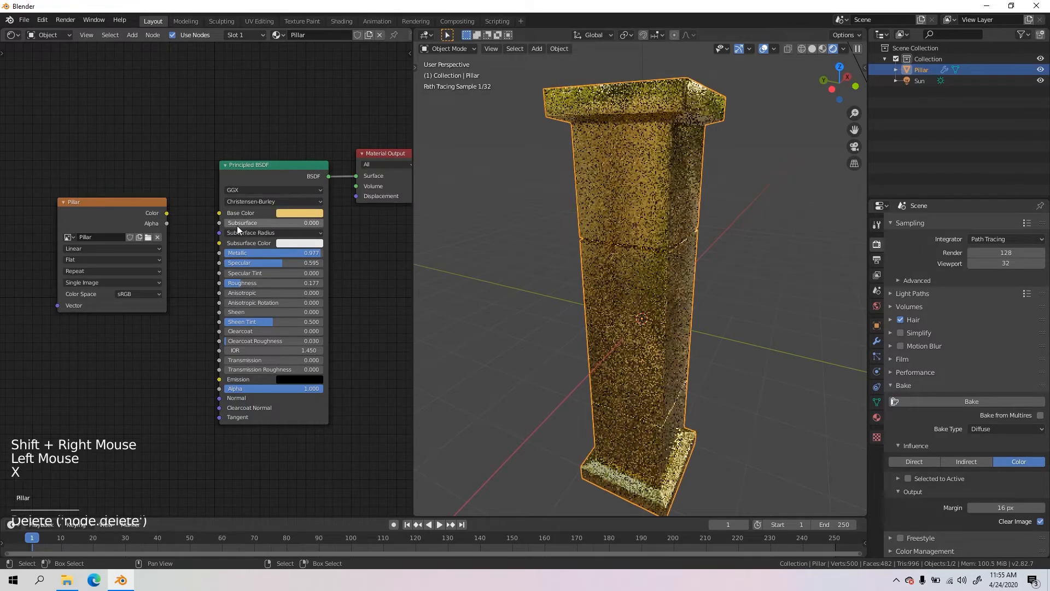
Step: Change the Base Color to a dark brown and set Metallic to 0 and Roughness to 0.986
{"action": "left_click", "coordinate": [290, 213]}
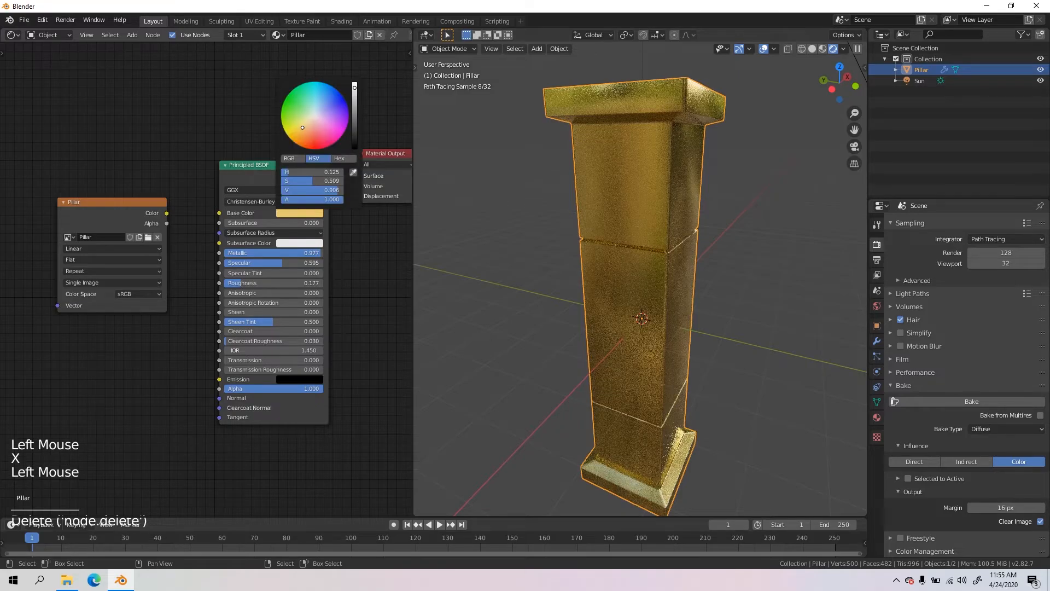
{"action": "left_click", "coordinate": [307, 133]}
{"action": "left_click_drag", "start_coordinate": [307, 134], "coordinate": [354, 123]}
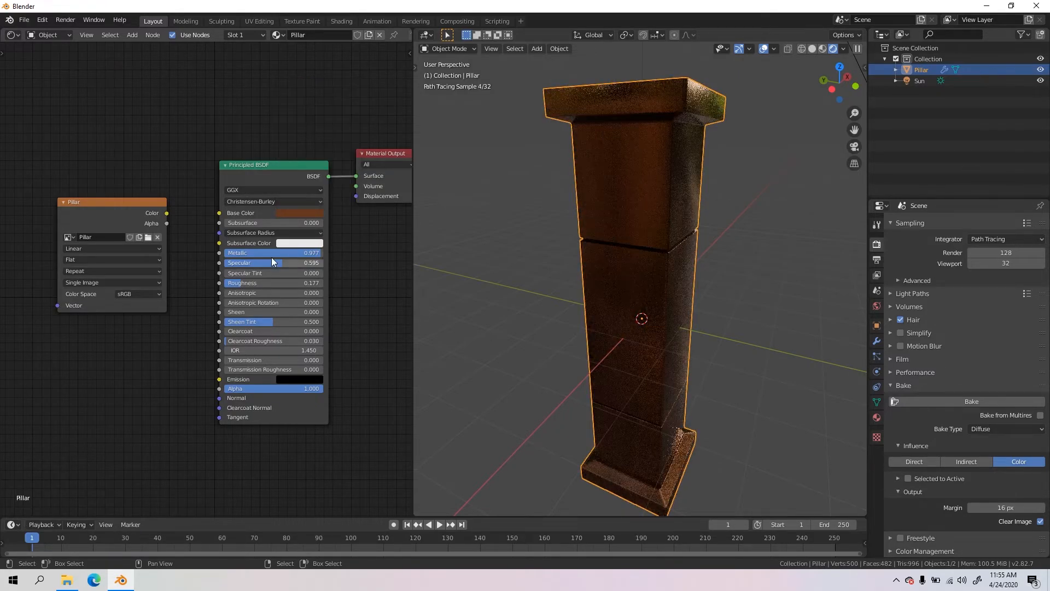
{"action": "left_click_drag", "start_coordinate": [271, 255], "coordinate": [323, 282]}
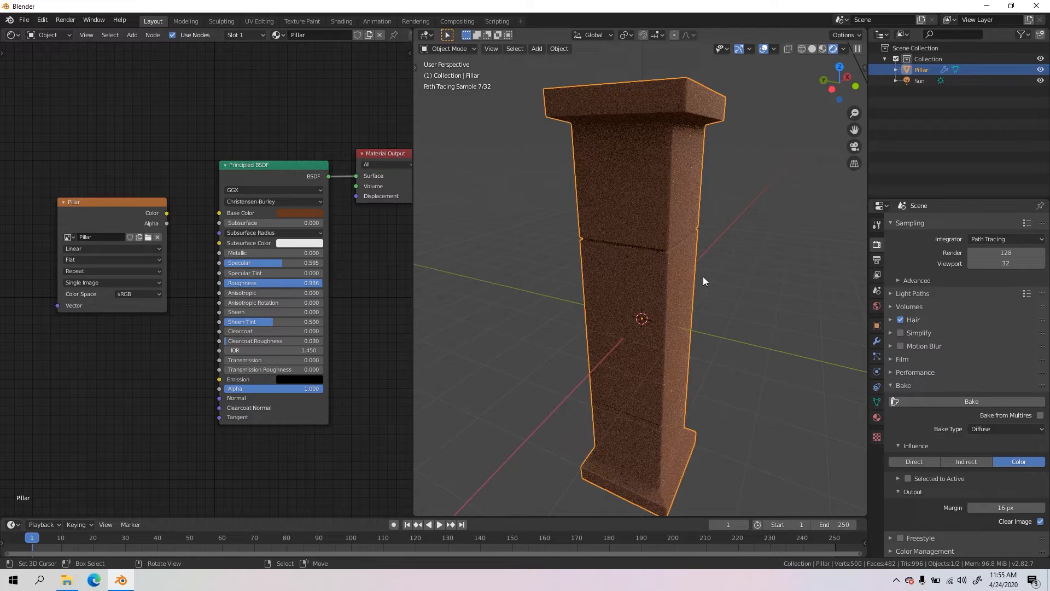
Step: Set the brown material's Specular to 0.686 and Roughness to 0.791, checking the pillar from several angles
{"action": "mouse_move", "coordinate": [282, 262]}
{"action": "left_mouse_down"}
{"action": "mouse_move", "coordinate": [258, 263]}
{"action": "mouse_move", "coordinate": [292, 263]}
{"action": "left_mouse_up"}
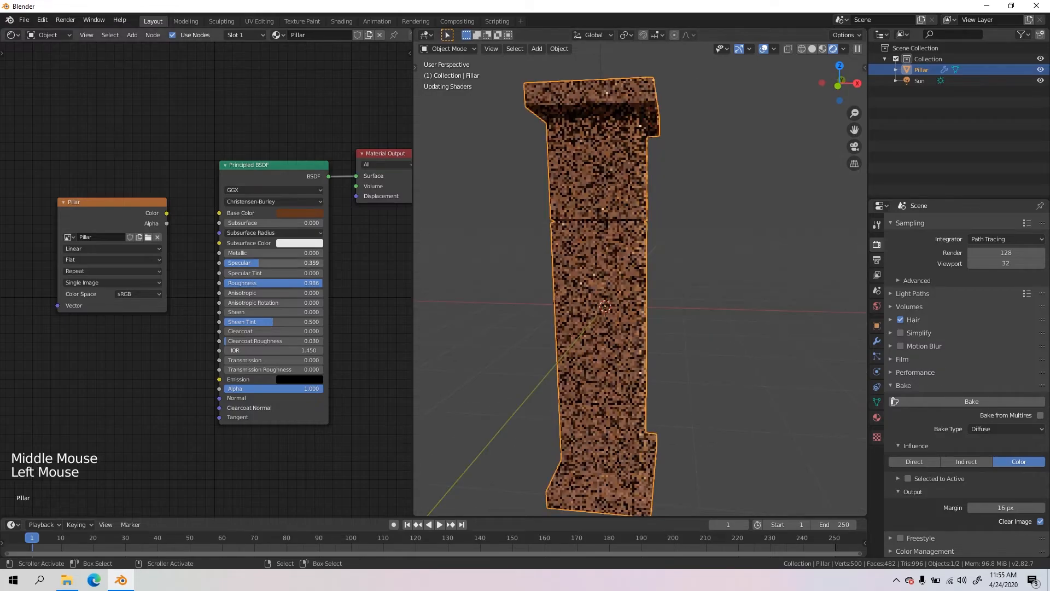
{"action": "left_click_drag", "start_coordinate": [321, 283], "coordinate": [314, 283]}
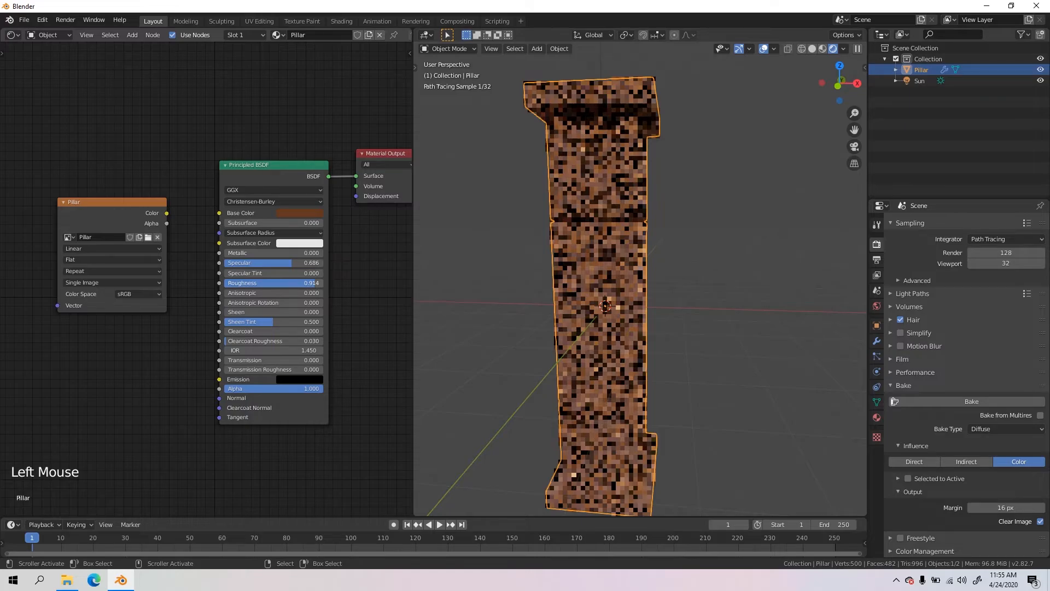
{"action": "scroll", "coordinate": [606, 289], "scroll_direction": "down", "scroll_amount": 1}
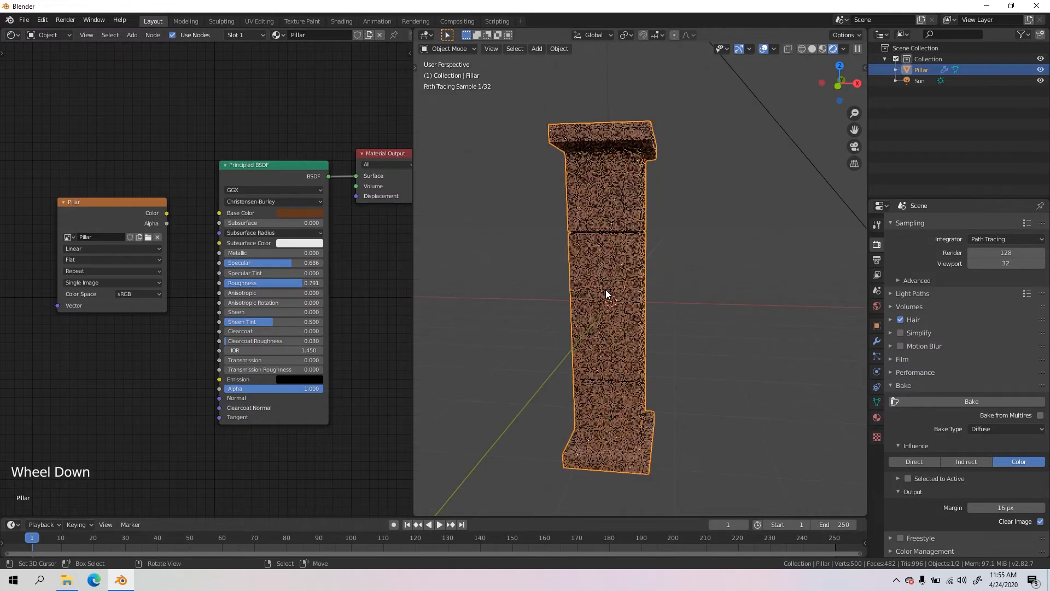
{"action": "scroll", "coordinate": [605, 290], "scroll_direction": "down", "scroll_amount": 1}
{"action": "scroll", "coordinate": [606, 290], "scroll_direction": "up", "scroll_amount": 1}
{"action": "mouse_move", "coordinate": [605, 289]}
{"action": "middle_mouse_down"}
{"action": "mouse_move", "coordinate": [652, 306]}
{"action": "mouse_move", "coordinate": [613, 290]}
{"action": "middle_mouse_up"}
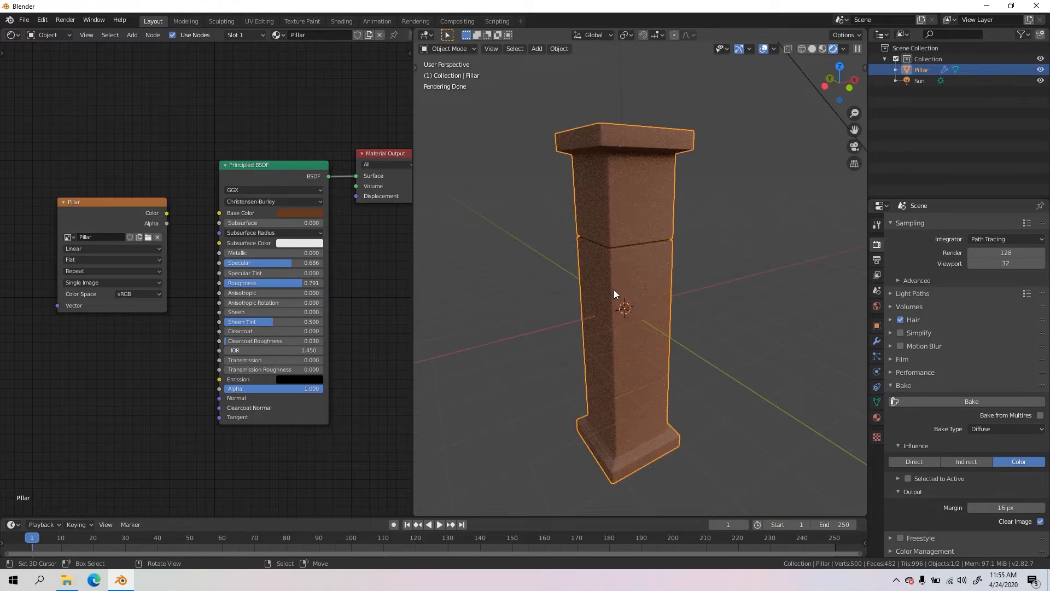
{"action": "scroll", "coordinate": [613, 289], "scroll_direction": "up", "scroll_amount": 1}
{"action": "middle_click_drag", "start_coordinate": [613, 290], "coordinate": [634, 276]}
{"action": "middle_click_drag", "start_coordinate": [634, 276], "coordinate": [396, 320], "text": "shift"}
{"action": "scroll", "coordinate": [656, 264], "scroll_direction": "down", "scroll_amount": 1}
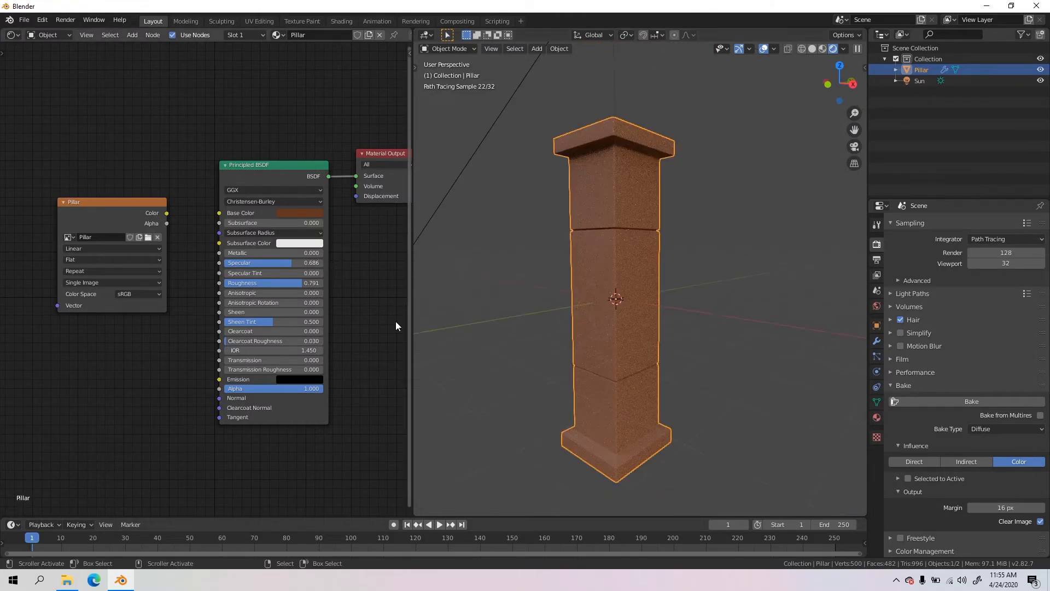
Step: Set the material's Transmission and Metallic to 1.000 and its Roughness to 0
{"action": "left_click", "coordinate": [236, 361]}
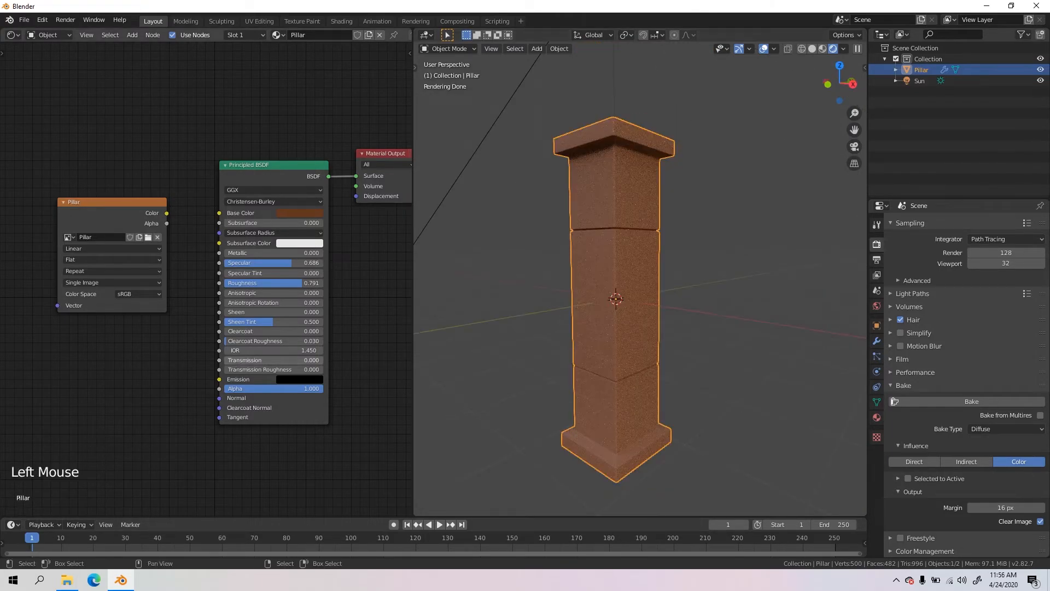
{"action": "left_click_drag", "start_coordinate": [237, 361], "coordinate": [324, 359]}
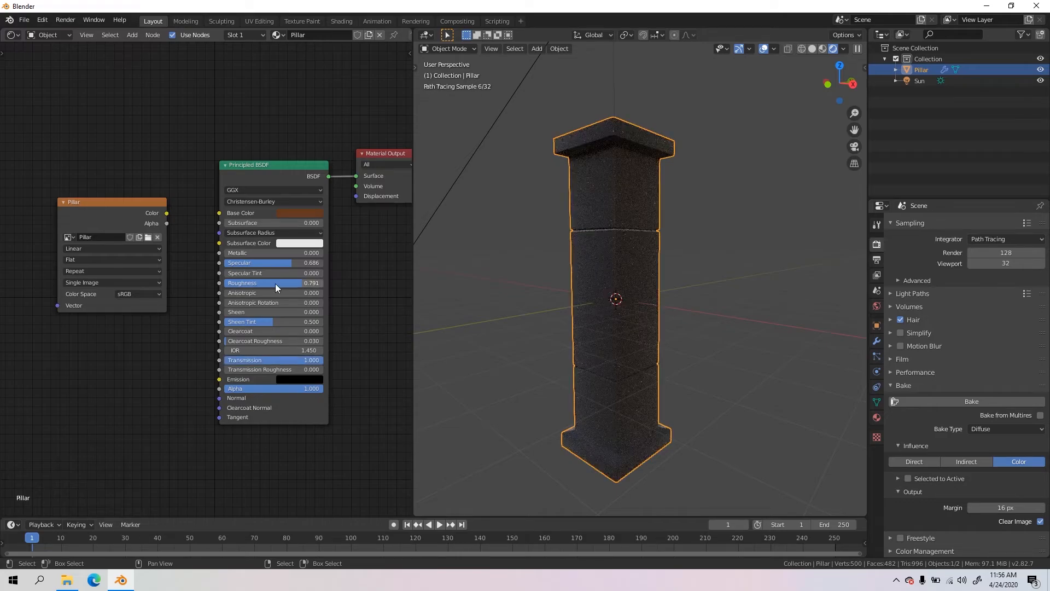
{"action": "left_click_drag", "start_coordinate": [275, 283], "coordinate": [224, 283]}
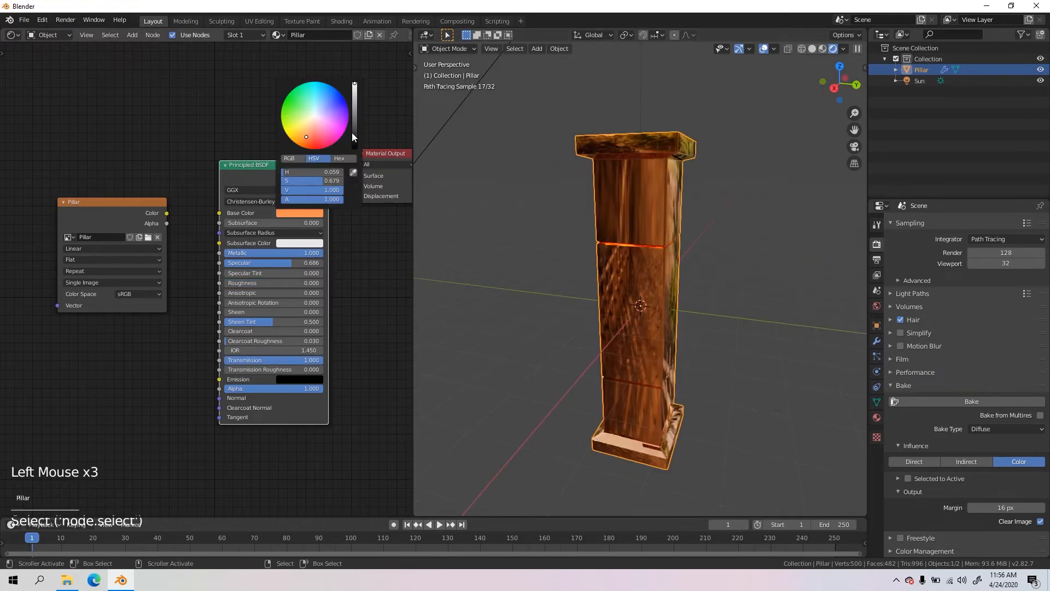
Step: Change the Base Color to white and inspect the mirror-like reflections on the pillar up close
{"action": "left_click", "coordinate": [339, 158]}
{"action": "type", "text": "FFD6F8"}
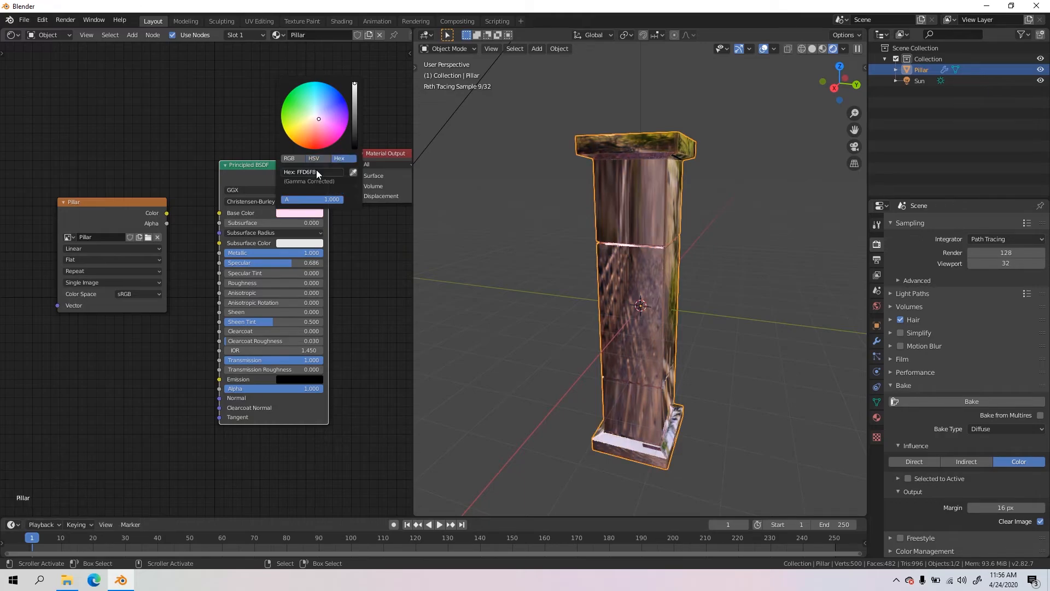
{"action": "scroll", "coordinate": [592, 255], "scroll_direction": "up", "scroll_amount": 5}
{"action": "middle_click_drag", "start_coordinate": [596, 257], "coordinate": [593, 254]}
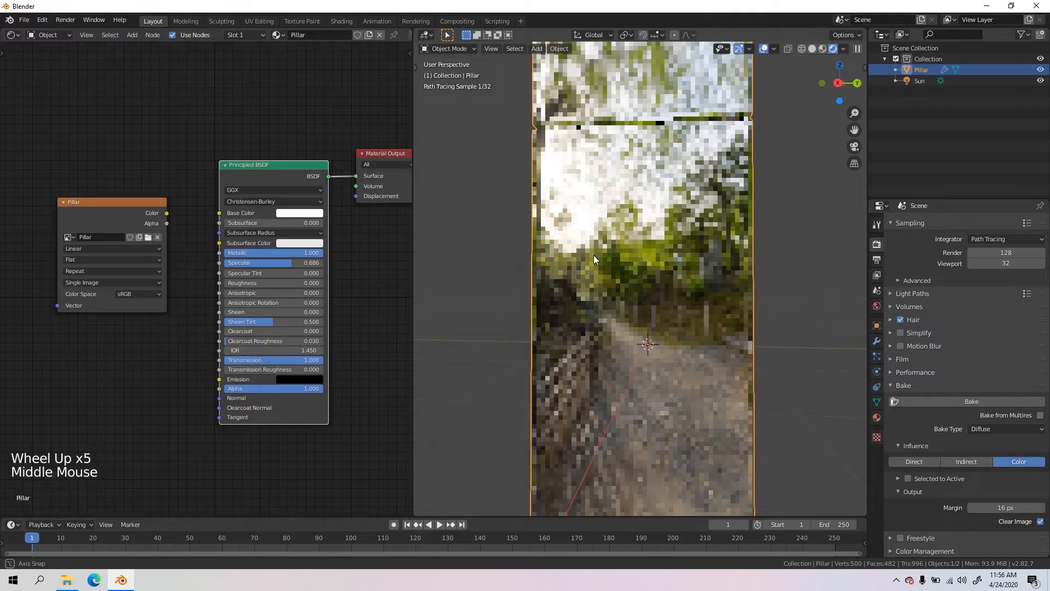
{"action": "scroll", "coordinate": [592, 255], "scroll_direction": "down", "scroll_amount": 3}
{"action": "middle_click_drag", "start_coordinate": [592, 254], "coordinate": [600, 339]}
{"action": "left_click", "coordinate": [568, 356]}
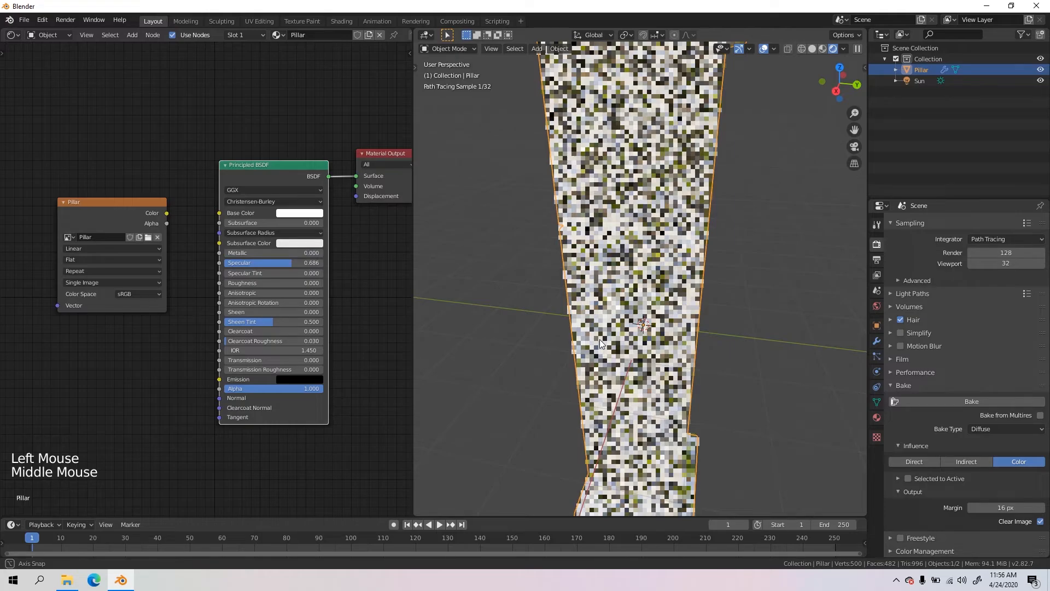
Step: Set the material's Specular to 0.723 and connect the Pillar image texture's Color output to the Base Color
{"action": "left_click_drag", "start_coordinate": [291, 263], "coordinate": [225, 262]}
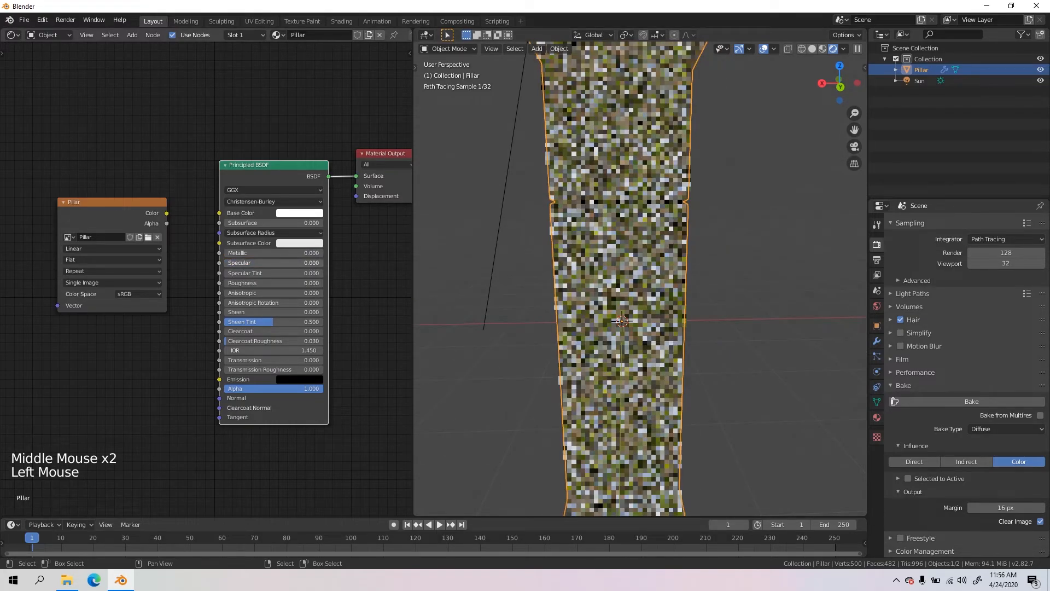
{"action": "left_click_drag", "start_coordinate": [224, 262], "coordinate": [264, 263]}
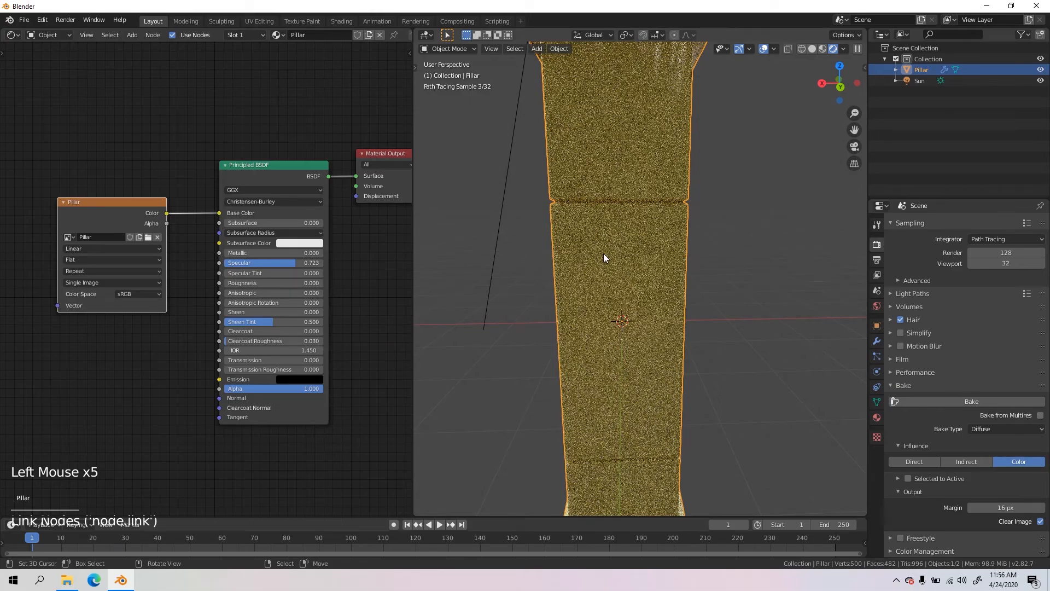
Step: Examine the textured, reflective pillar from several angles and distances in the rendered viewport
{"action": "scroll", "coordinate": [603, 253], "scroll_direction": "down", "scroll_amount": 6}
{"action": "middle_click_drag", "start_coordinate": [602, 254], "coordinate": [613, 260]}
{"action": "scroll", "coordinate": [613, 260], "scroll_direction": "up", "scroll_amount": 3}
{"action": "middle_click_drag", "start_coordinate": [613, 260], "coordinate": [619, 267]}
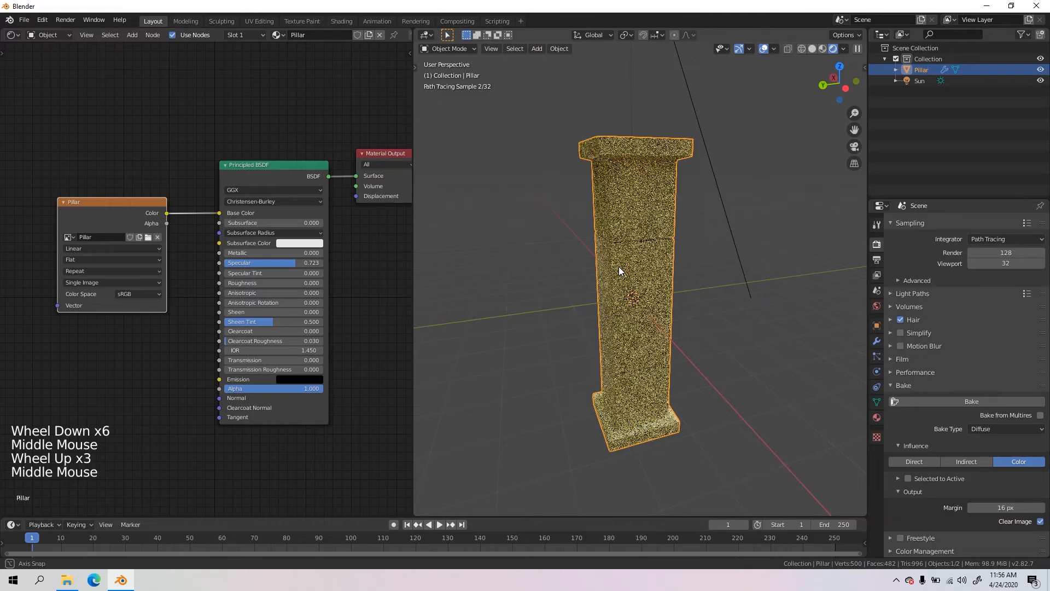
{"action": "middle_click_drag", "start_coordinate": [618, 267], "coordinate": [701, 327]}
{"action": "scroll", "coordinate": [700, 327], "scroll_direction": "down", "scroll_amount": 1}
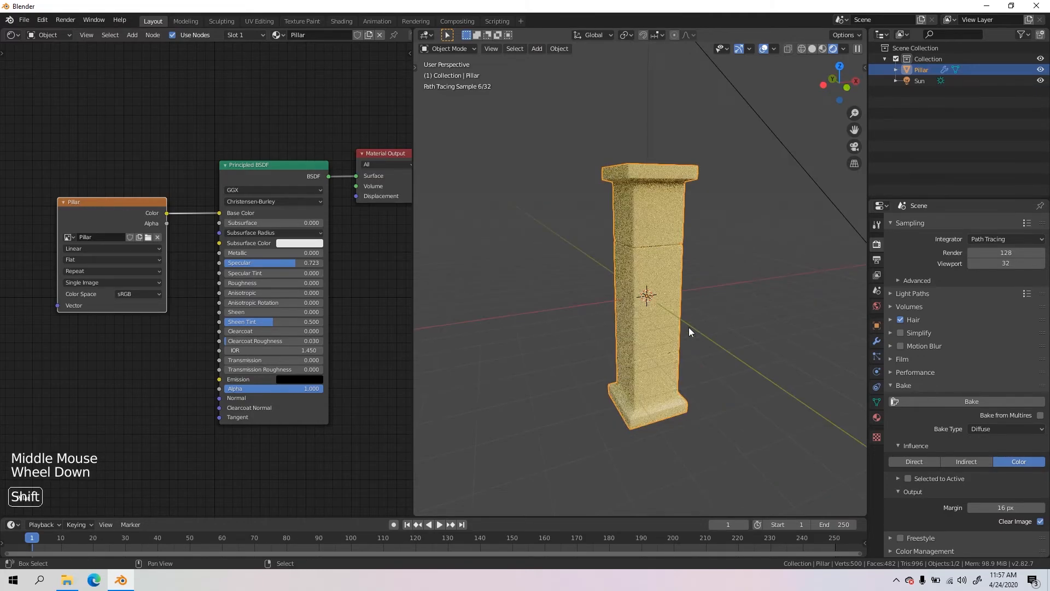
{"action": "middle_click_drag", "start_coordinate": [687, 327], "coordinate": [651, 283], "text": "shift"}
{"action": "scroll", "coordinate": [692, 287], "scroll_direction": "up", "scroll_amount": 2}
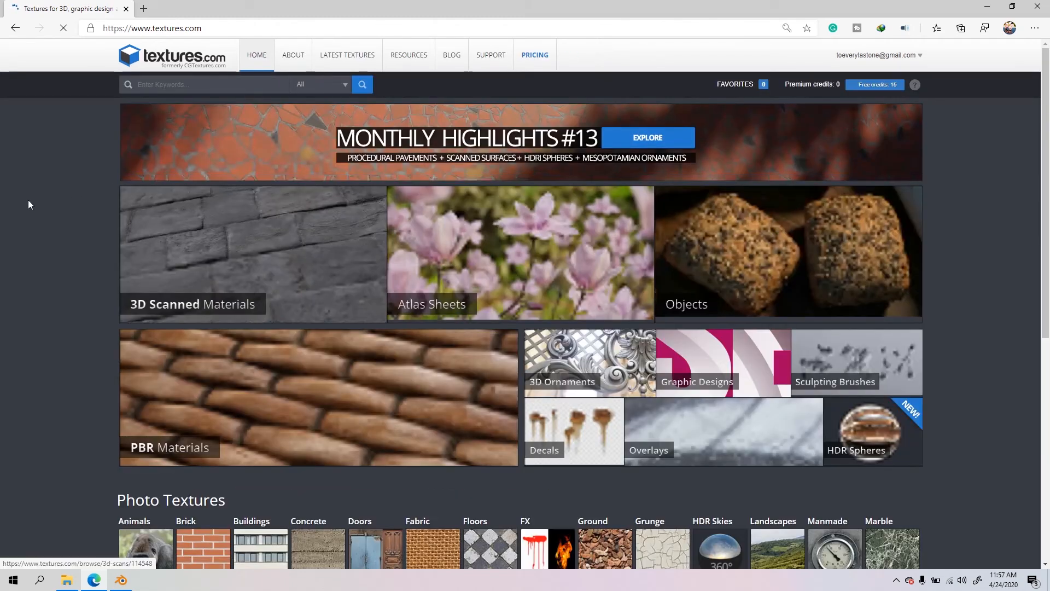
Step: Switch to the browser, look over the texture categories on the textures.com homepage and open the Brick category in a new tab
{"action": "scroll", "coordinate": [52, 211], "scroll_direction": "down", "scroll_amount": 6}
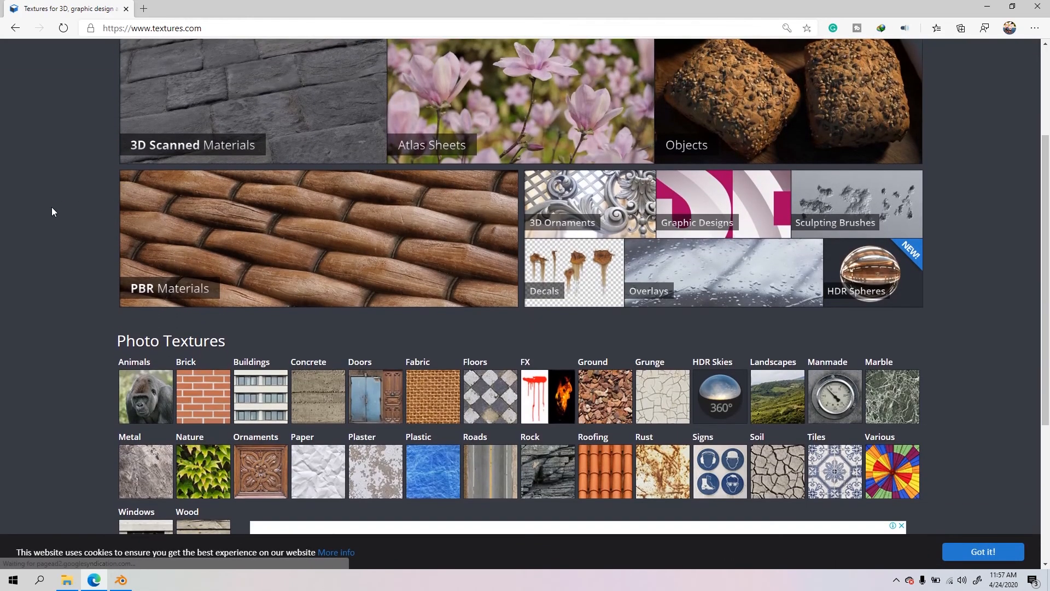
{"action": "scroll", "coordinate": [51, 212], "scroll_direction": "up", "scroll_amount": 3}
{"action": "scroll", "coordinate": [52, 207], "scroll_direction": "up", "scroll_amount": 1}
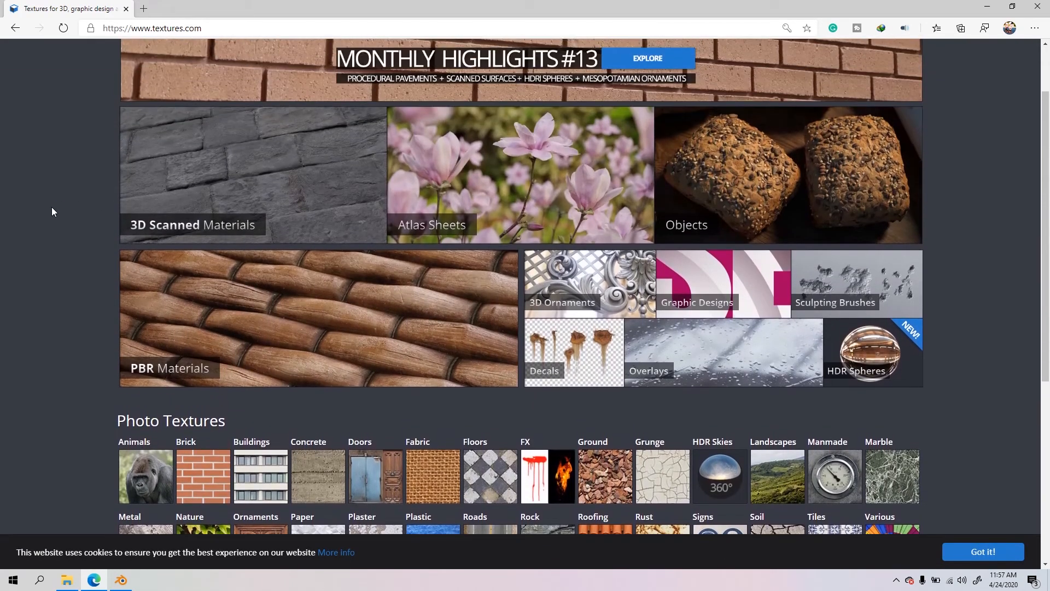
{"action": "scroll", "coordinate": [52, 207], "scroll_direction": "down", "scroll_amount": 2}
{"action": "scroll", "coordinate": [52, 207], "scroll_direction": "up", "scroll_amount": 2}
{"action": "scroll", "coordinate": [52, 208], "scroll_direction": "down", "scroll_amount": 1}
{"action": "middle_click", "coordinate": [212, 402]}
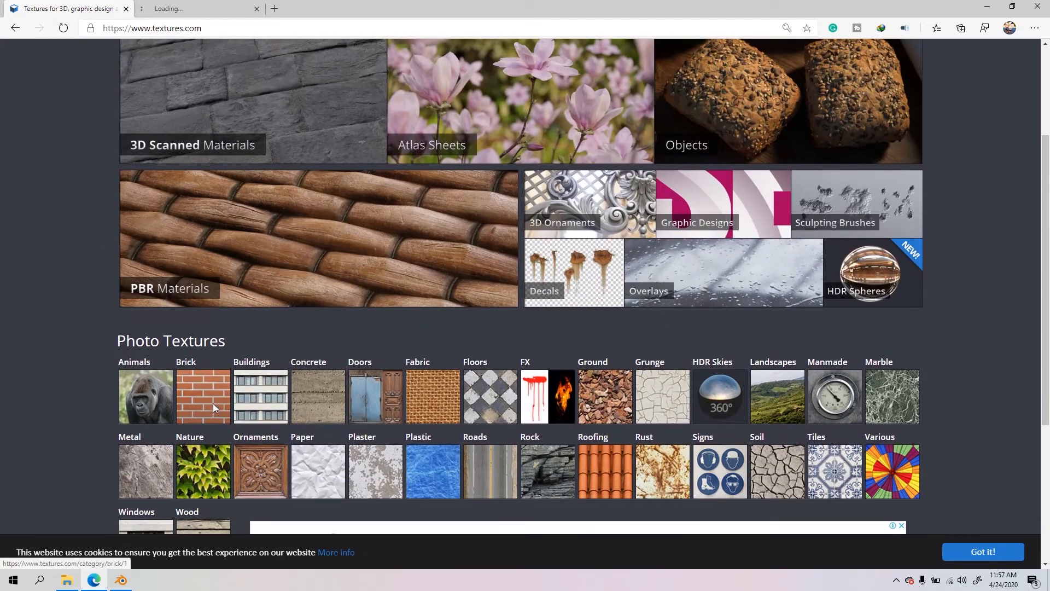
{"action": "left_click", "coordinate": [194, 8]}
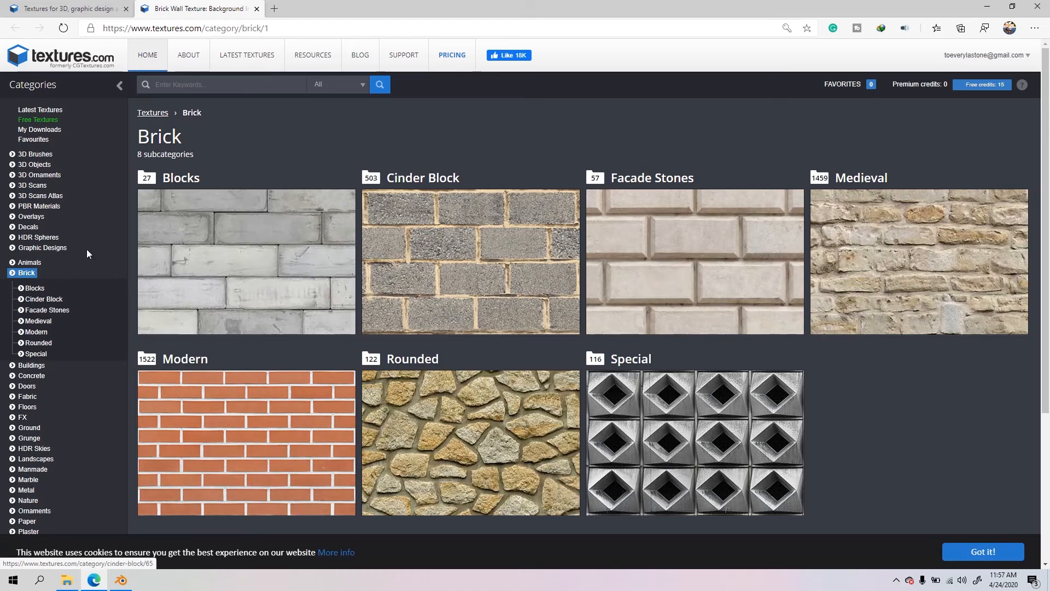
Step: Open the Blocks subcategory of Brick and look through its concrete and cement block textures
{"action": "left_click", "coordinate": [216, 253]}
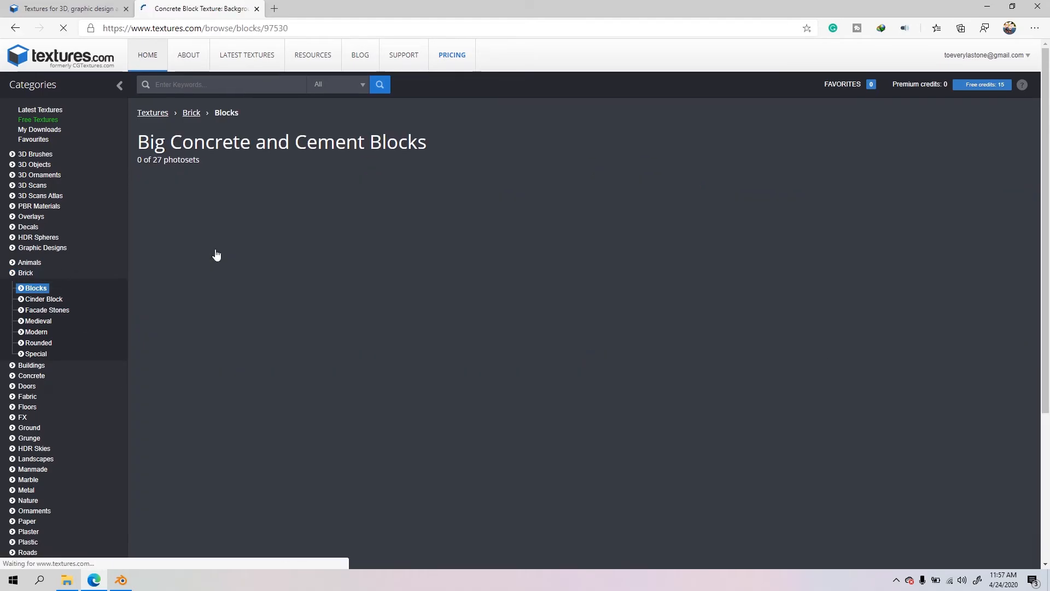
{"action": "scroll", "coordinate": [215, 251], "scroll_direction": "down", "scroll_amount": 5}
{"action": "scroll", "coordinate": [215, 250], "scroll_direction": "down", "scroll_amount": 1}
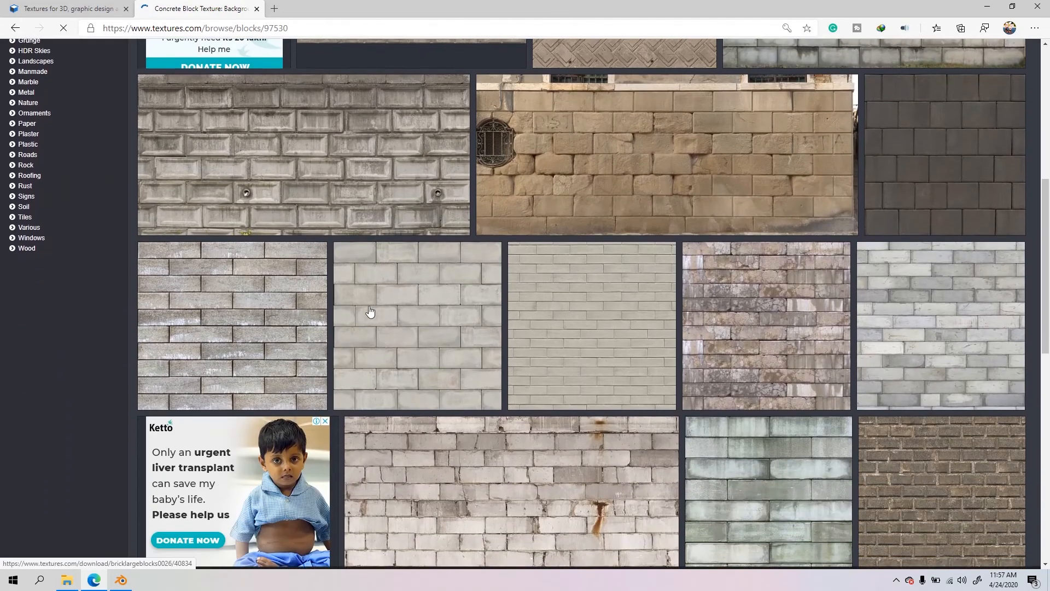
{"action": "scroll", "coordinate": [549, 230], "scroll_direction": "down", "scroll_amount": 8}
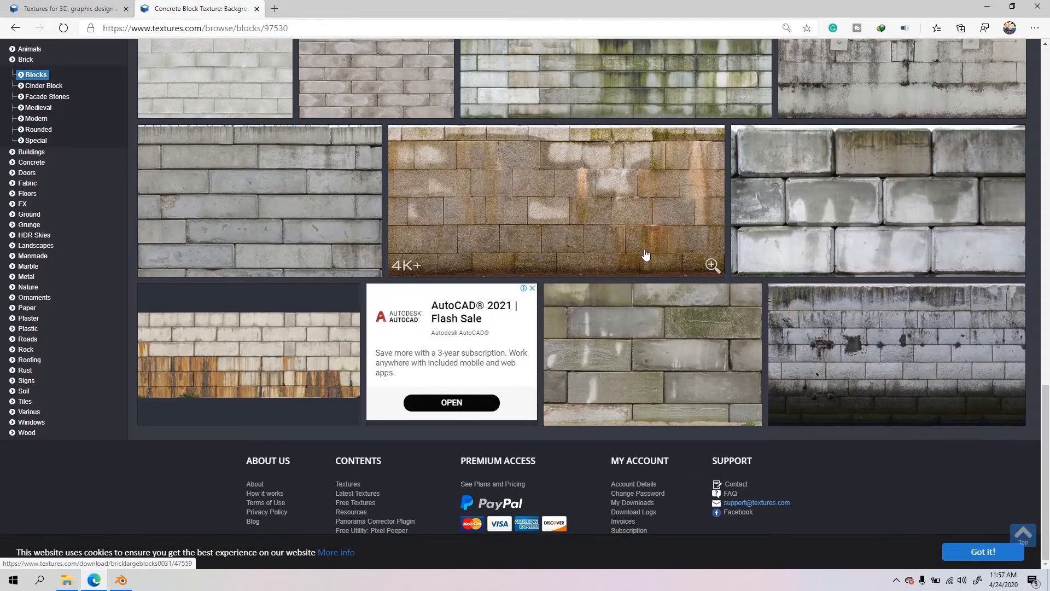
{"action": "scroll", "coordinate": [644, 254], "scroll_direction": "up", "scroll_amount": 6}
{"action": "scroll", "coordinate": [520, 335], "scroll_direction": "up", "scroll_amount": 13}
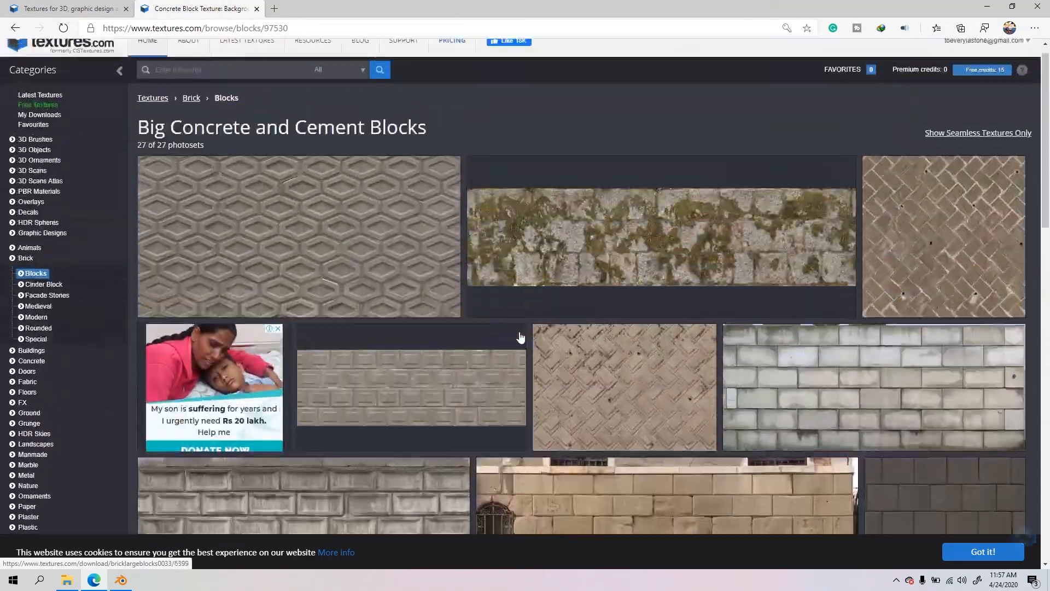
Step: Open the Metal category and look through its texture subcategories
{"action": "scroll", "coordinate": [520, 335], "scroll_direction": "down", "scroll_amount": 6}
{"action": "left_click", "coordinate": [33, 174]}
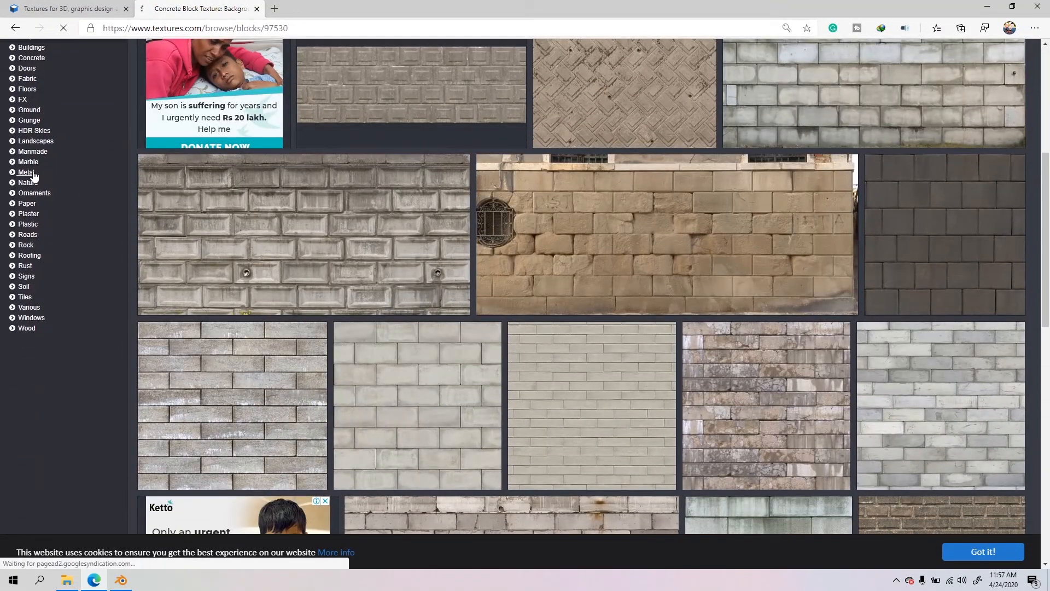
{"action": "scroll", "coordinate": [727, 230], "scroll_direction": "down", "scroll_amount": 4}
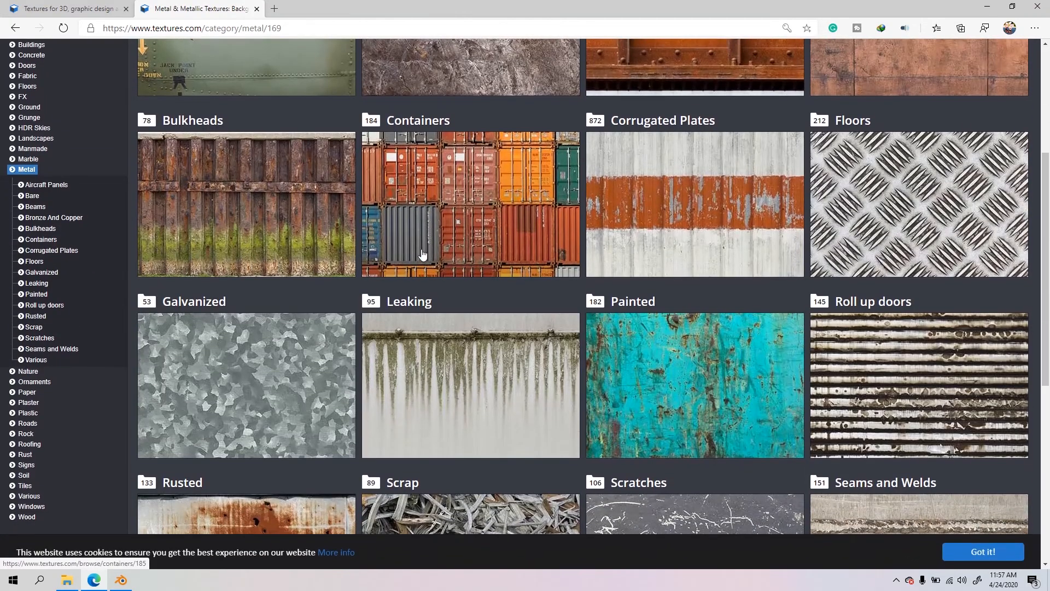
{"action": "scroll", "coordinate": [357, 236], "scroll_direction": "up", "scroll_amount": 4}
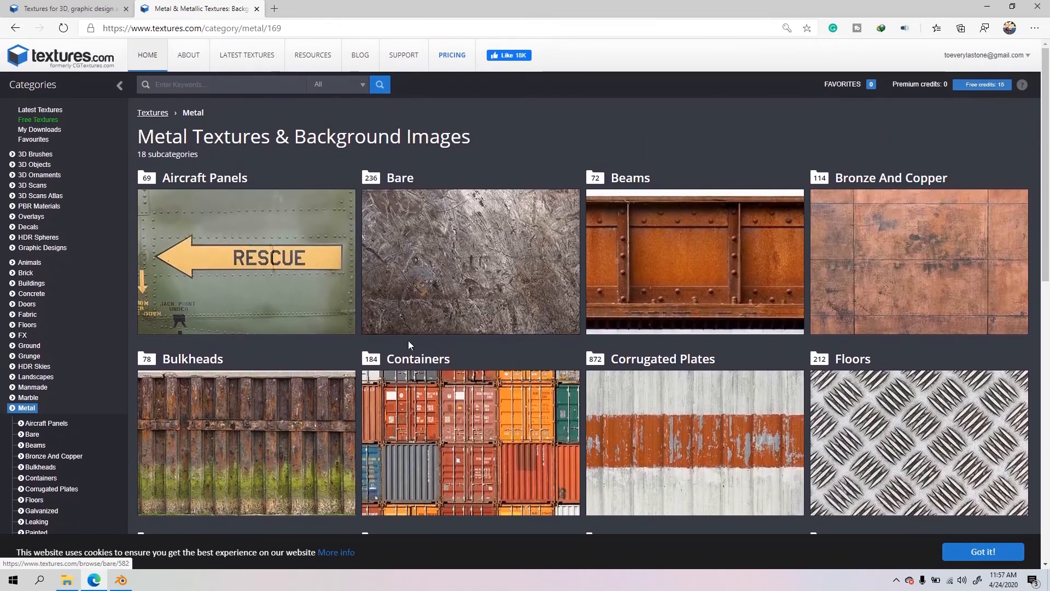
Step: Search the web for poliigon and open the Poliigon website from the results
{"action": "left_click", "coordinate": [277, 28]}
{"action": "type", "text": "polliig"}
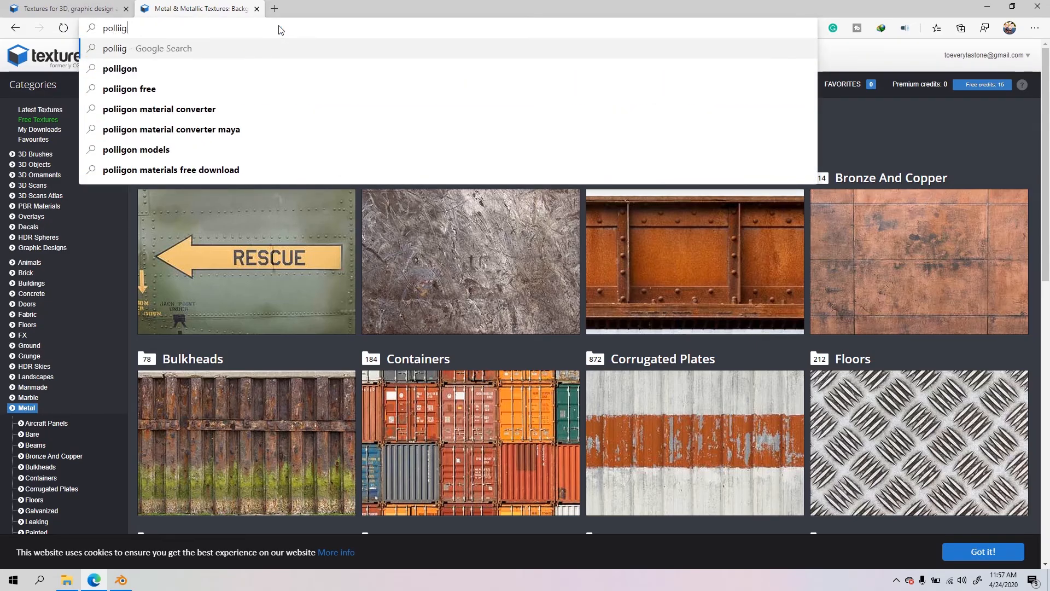
{"action": "left_click", "coordinate": [264, 68]}
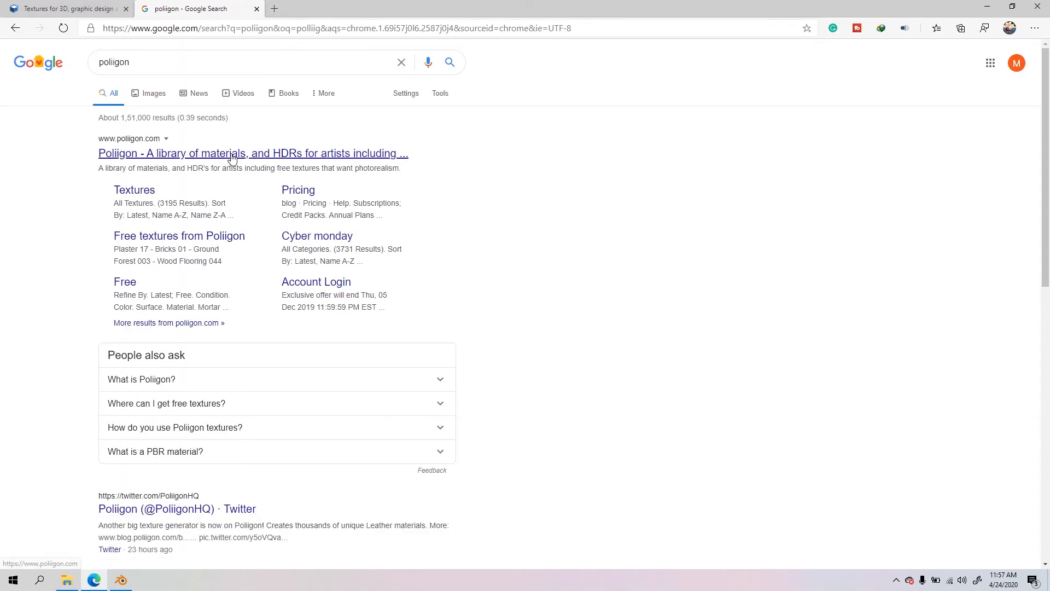
{"action": "left_click", "coordinate": [232, 155]}
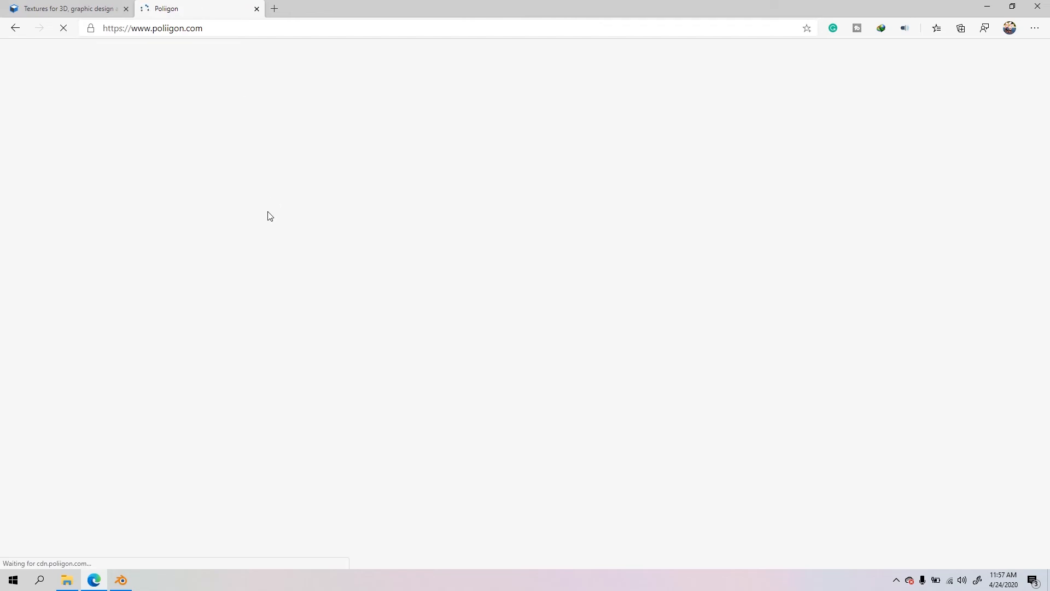
Step: Look through the textures and models sections of the Poliigon homepage
{"action": "scroll", "coordinate": [267, 211], "scroll_direction": "down", "scroll_amount": 5}
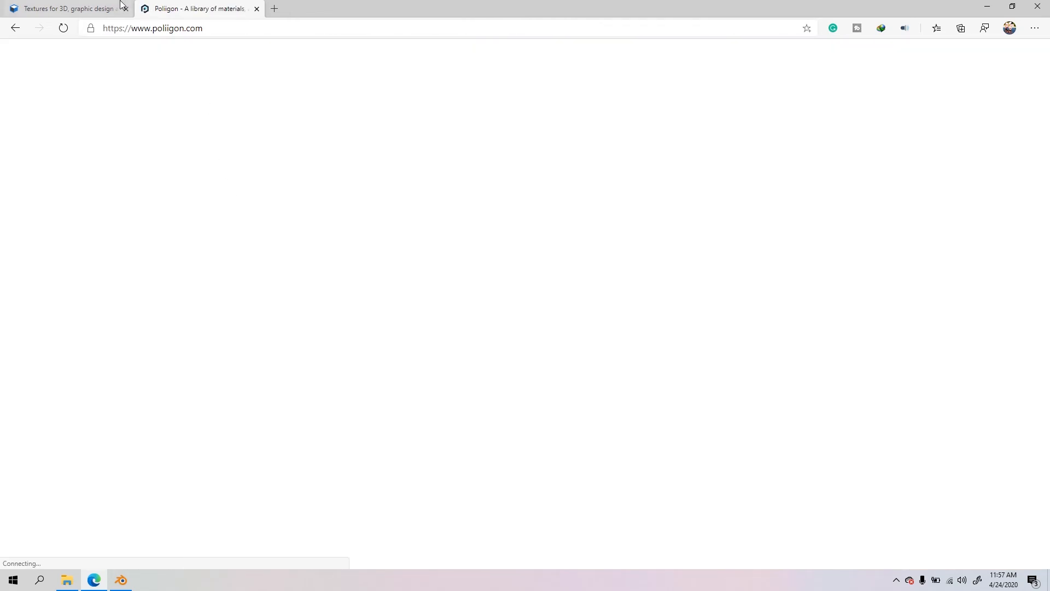
{"action": "scroll", "coordinate": [336, 379], "scroll_direction": "down", "scroll_amount": 6}
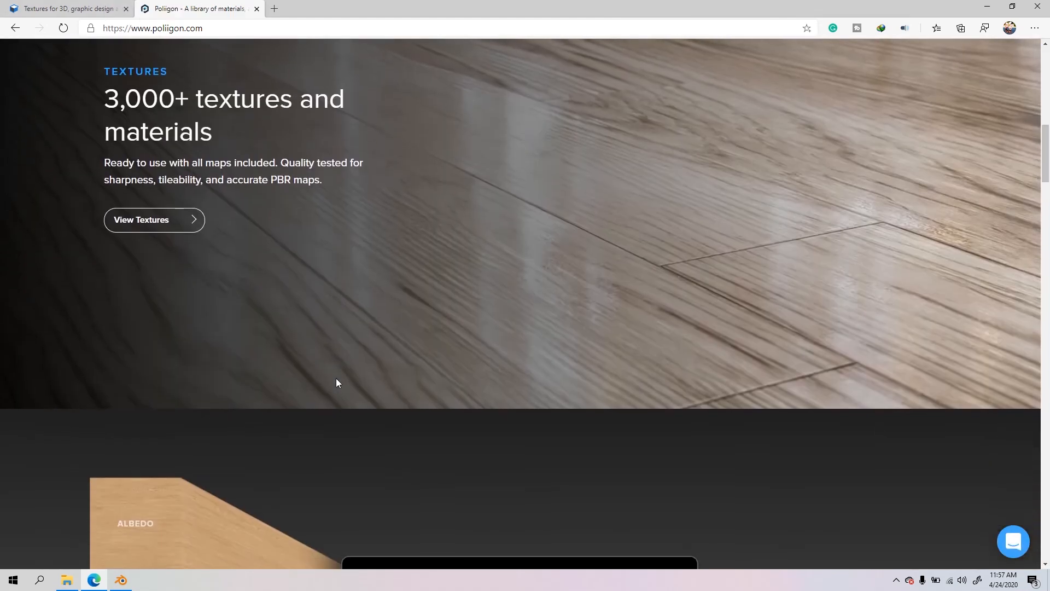
{"action": "scroll", "coordinate": [335, 383], "scroll_direction": "down", "scroll_amount": 12}
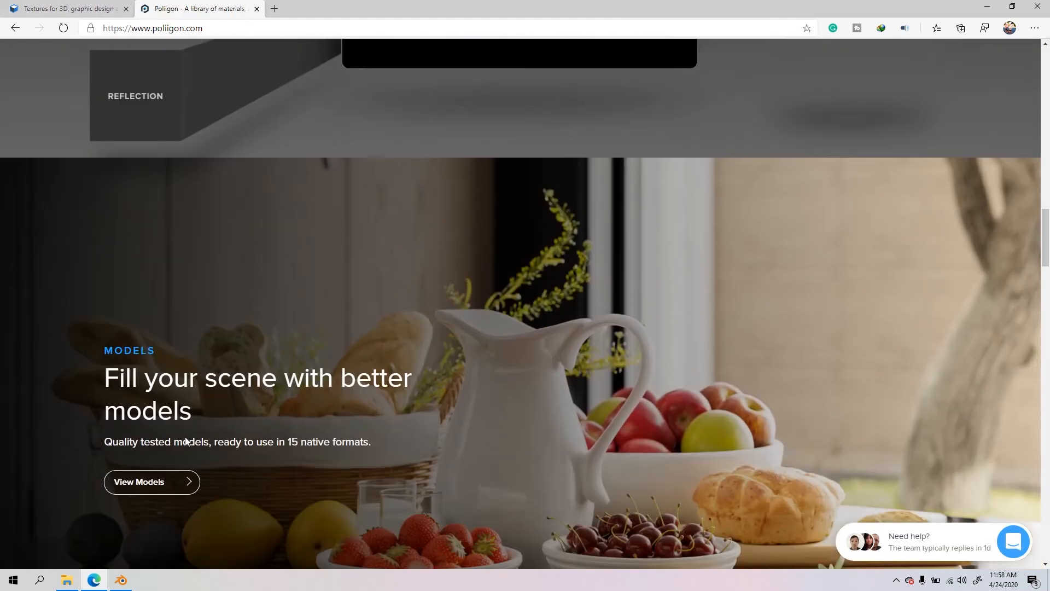
{"action": "scroll", "coordinate": [240, 290], "scroll_direction": "up", "scroll_amount": 18}
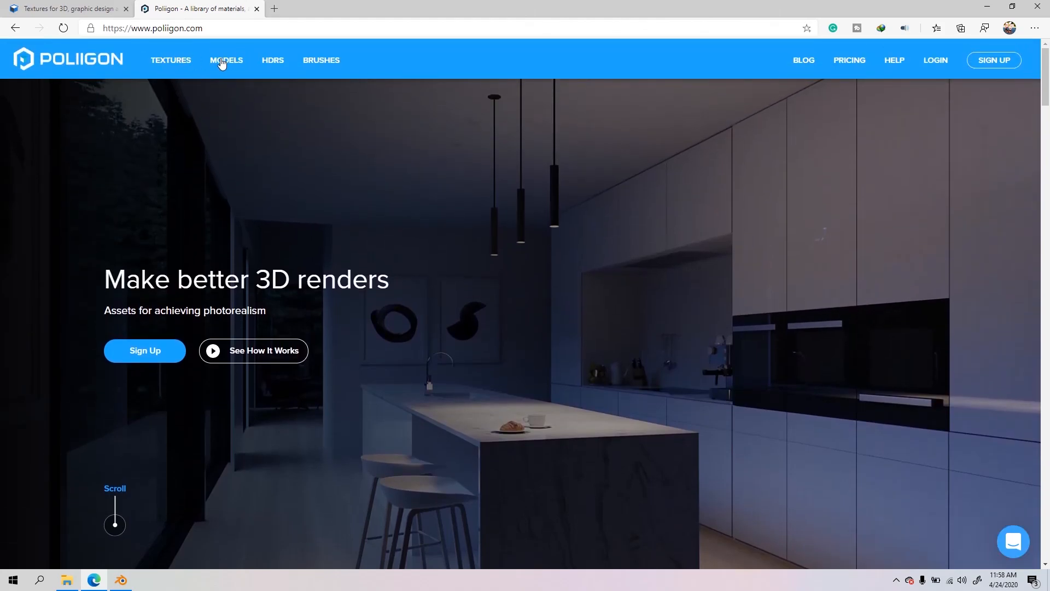
Step: Open Poliigon's Textures catalogue and browse the latest materials
{"action": "left_click", "coordinate": [185, 71]}
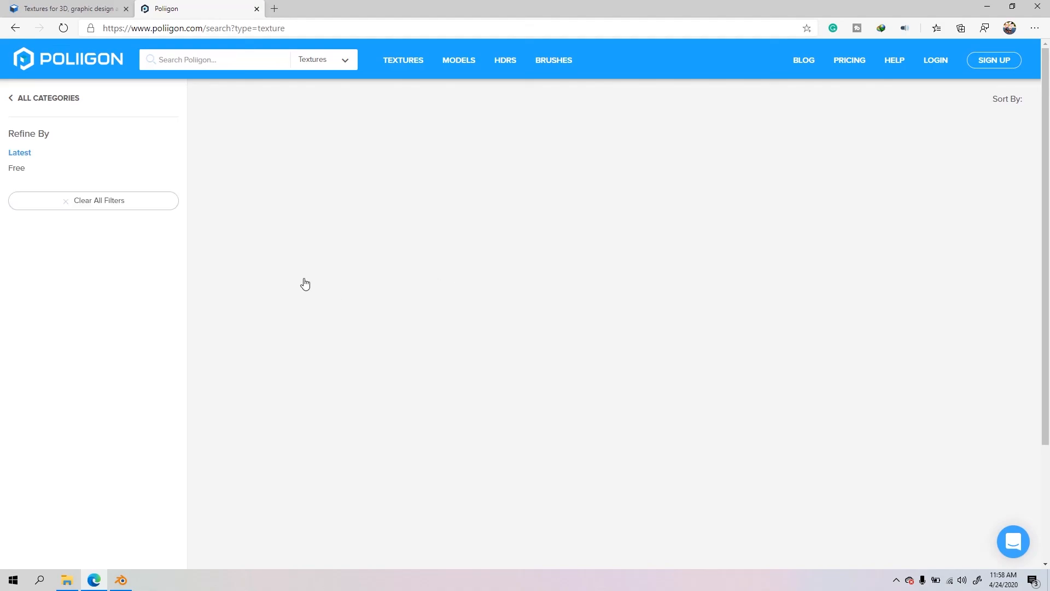
{"action": "scroll", "coordinate": [491, 275], "scroll_direction": "down", "scroll_amount": 15}
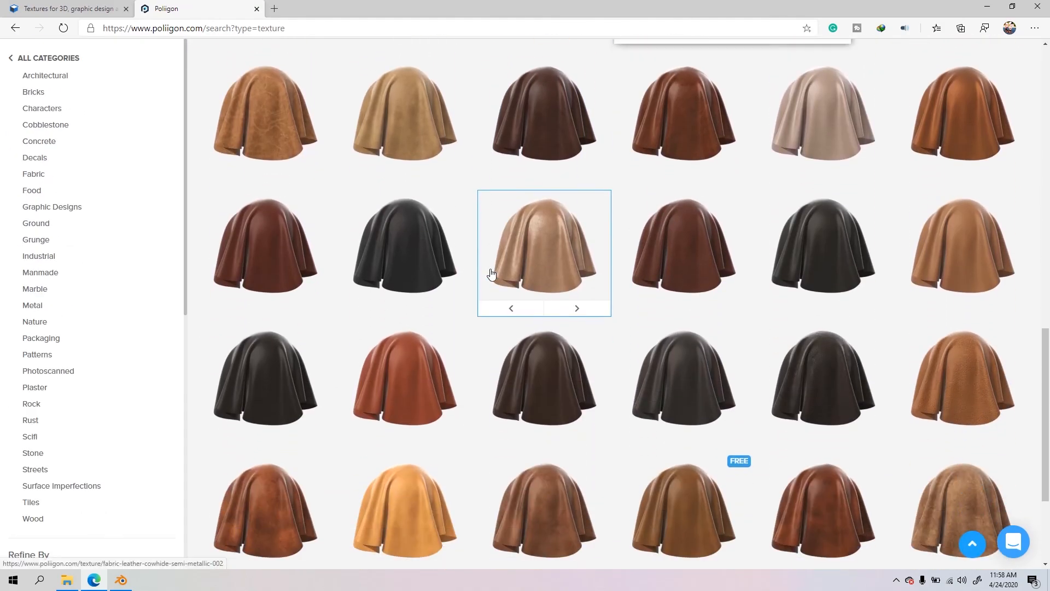
{"action": "scroll", "coordinate": [491, 274], "scroll_direction": "down", "scroll_amount": 3}
{"action": "scroll", "coordinate": [490, 271], "scroll_direction": "up", "scroll_amount": 10}
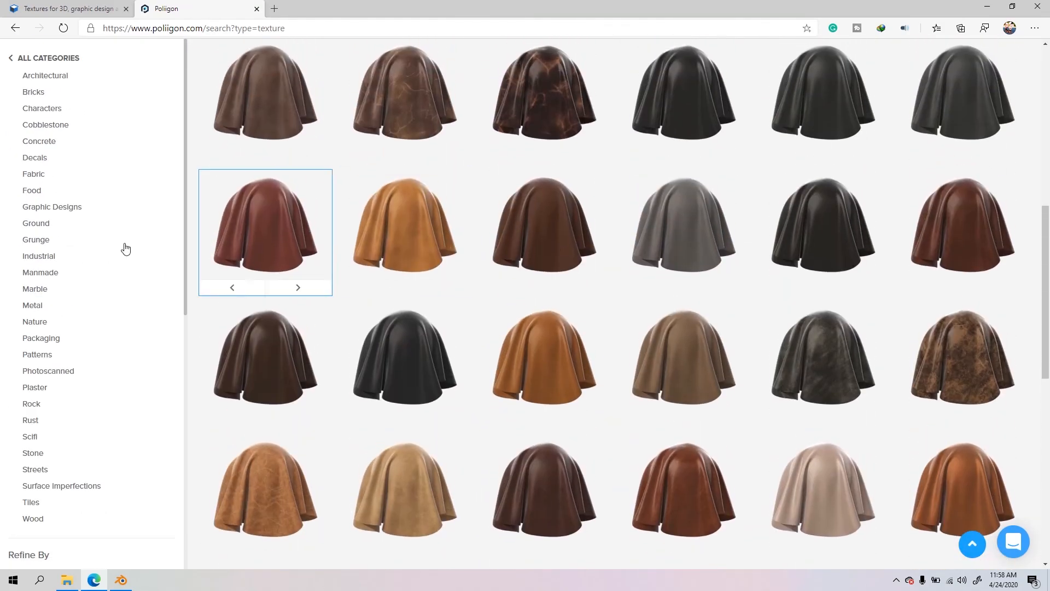